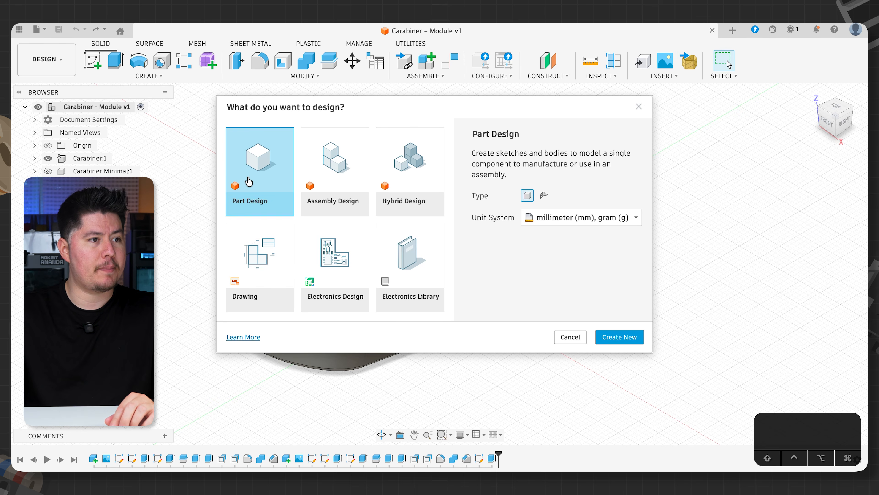
Create a new Part Design in millimetres and start a sketch on the horizontal XY plane
{"action": "left_click", "coordinate": [619, 337]}
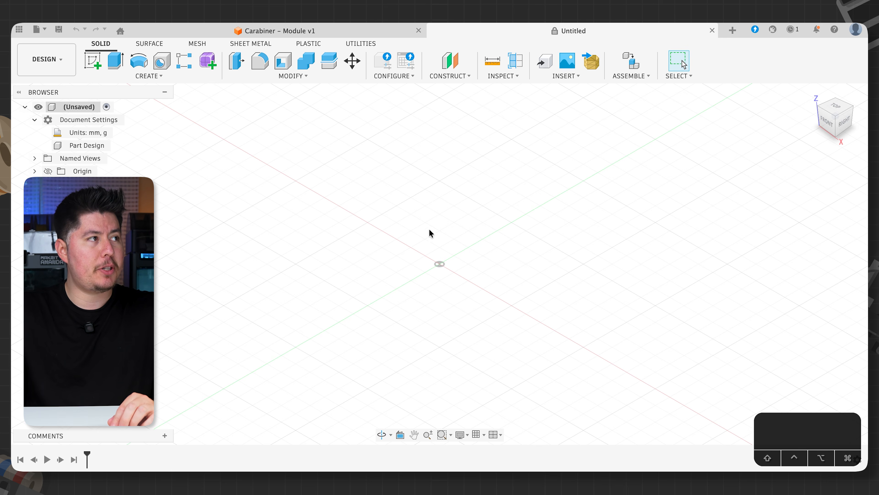
{"action": "left_click", "coordinate": [92, 61]}
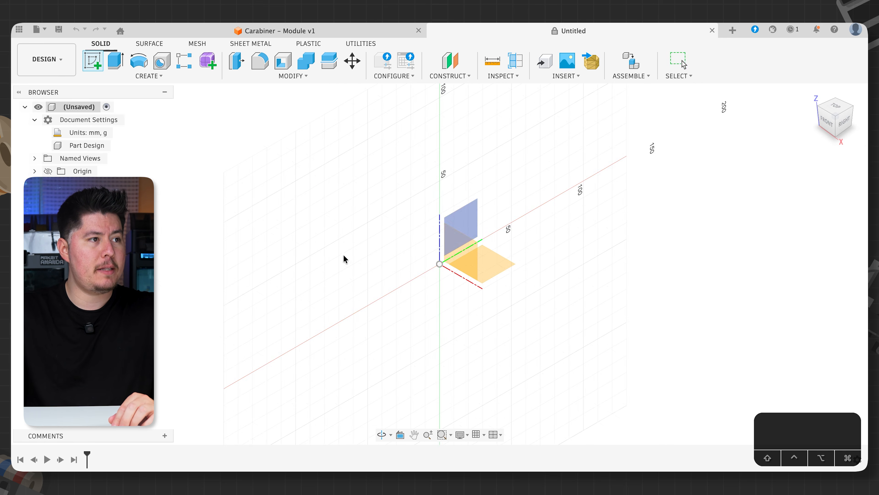
{"action": "left_click", "coordinate": [500, 271]}
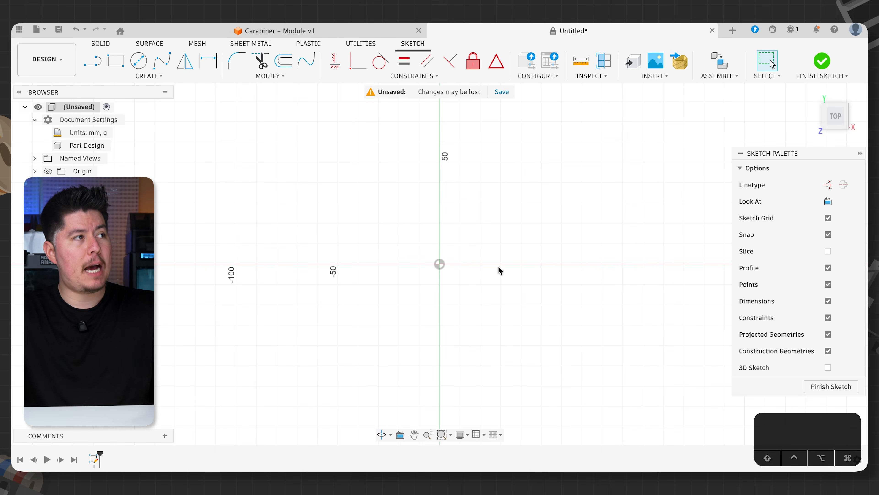
Draw a center rectangle on the origin, 40 mm wide and 76 mm high
{"action": "left_click", "coordinate": [147, 75]}
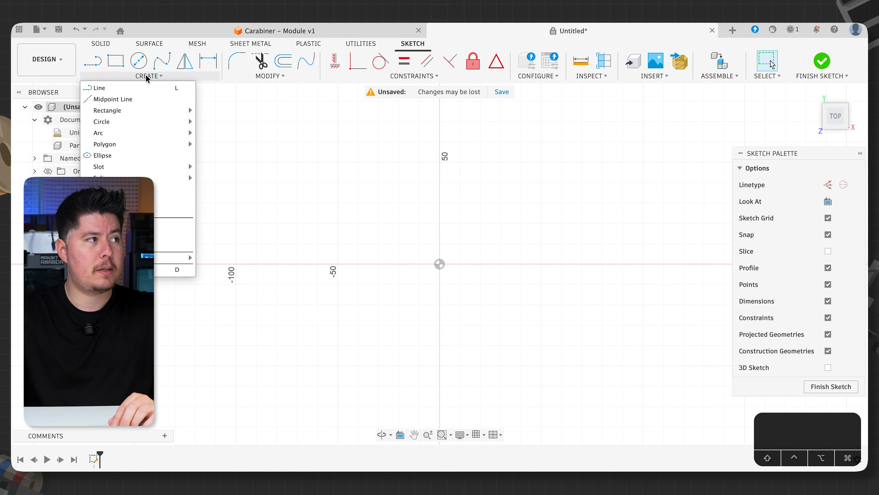
{"action": "mouse_move", "coordinate": [125, 109]}
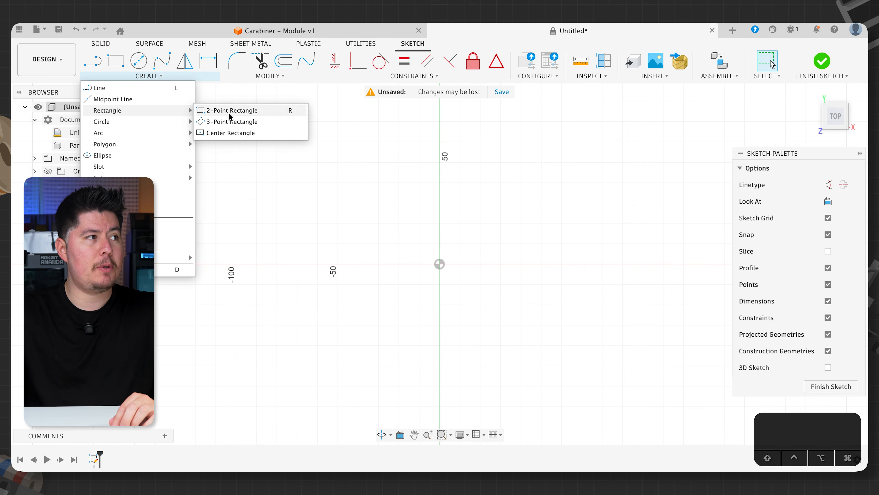
{"action": "left_click", "coordinate": [232, 133]}
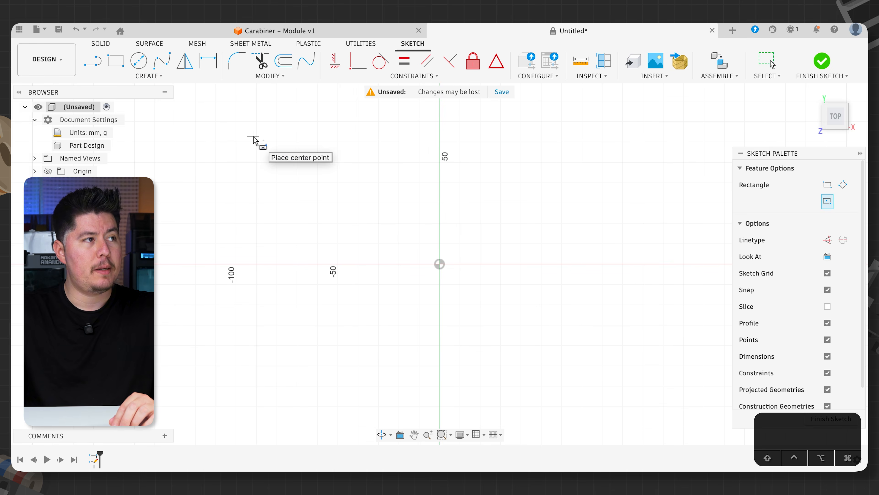
{"action": "left_click", "coordinate": [440, 264]}
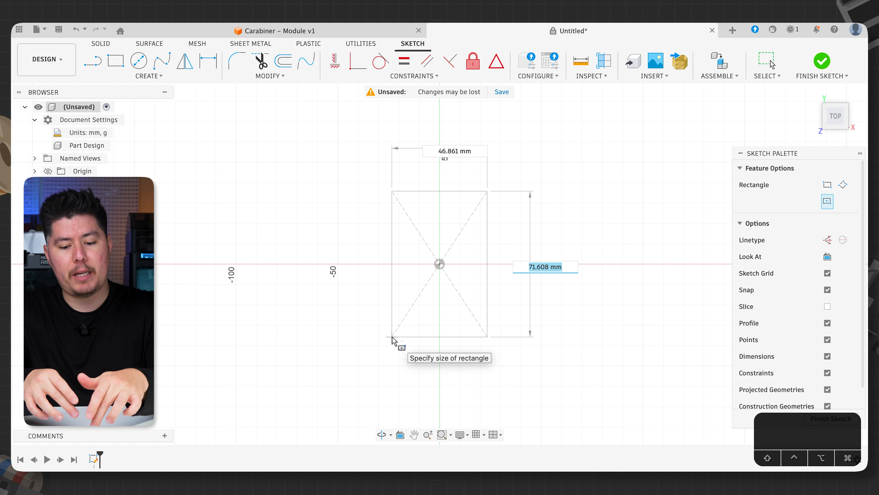
{"action": "type", "text": "76"}
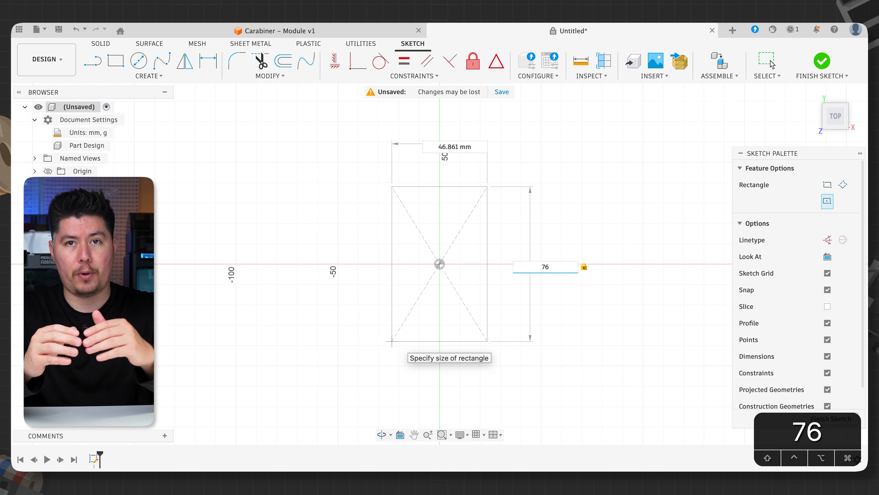
{"action": "key", "text": "Tab"}
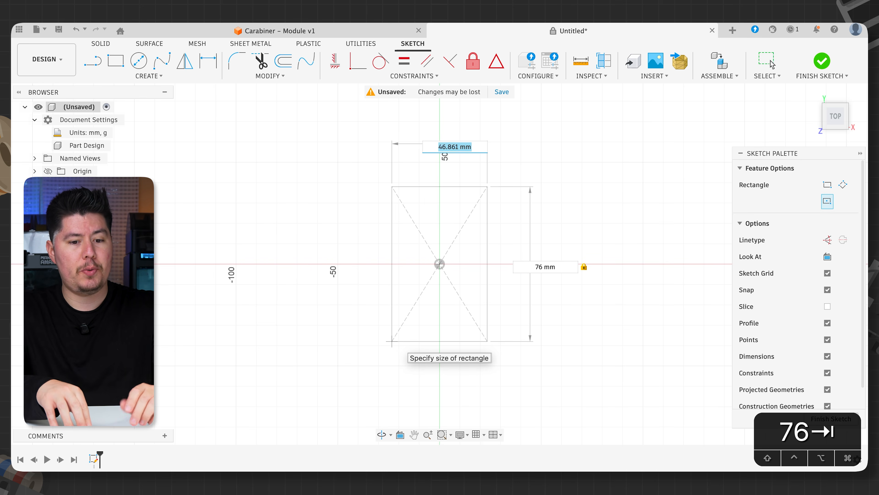
{"action": "type", "text": "40"}
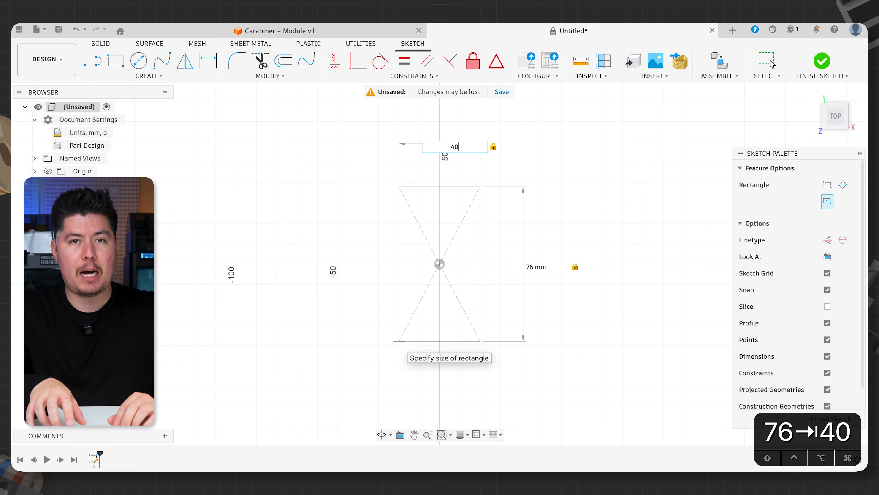
{"action": "key", "text": "Return"}
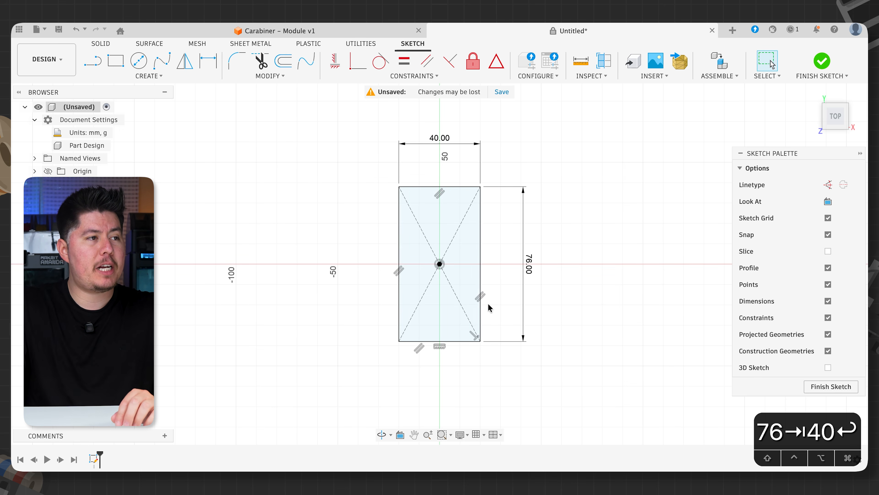
Insert the PNG screenshot from the local Day 5 - Carabiner folder as a canvas on the rectangle profile
{"action": "middle_click_drag", "start_coordinate": [516, 309], "coordinate": [502, 279], "text": "shift"}
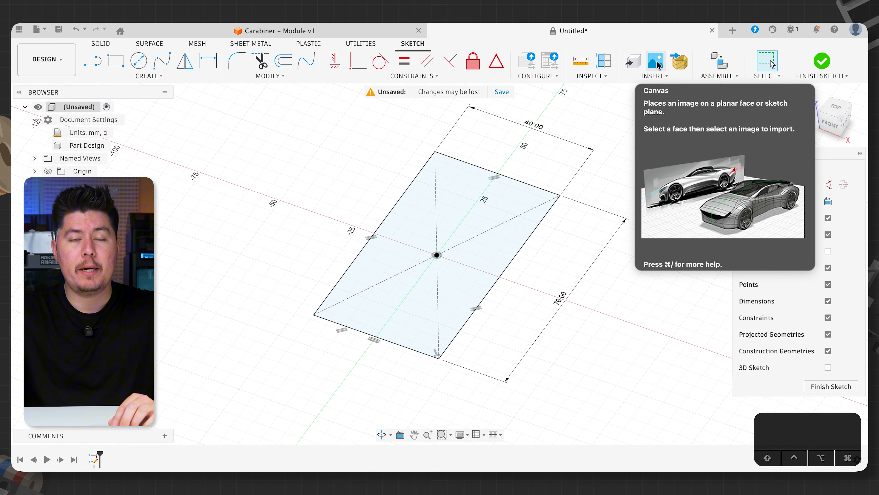
{"action": "left_click", "coordinate": [657, 63]}
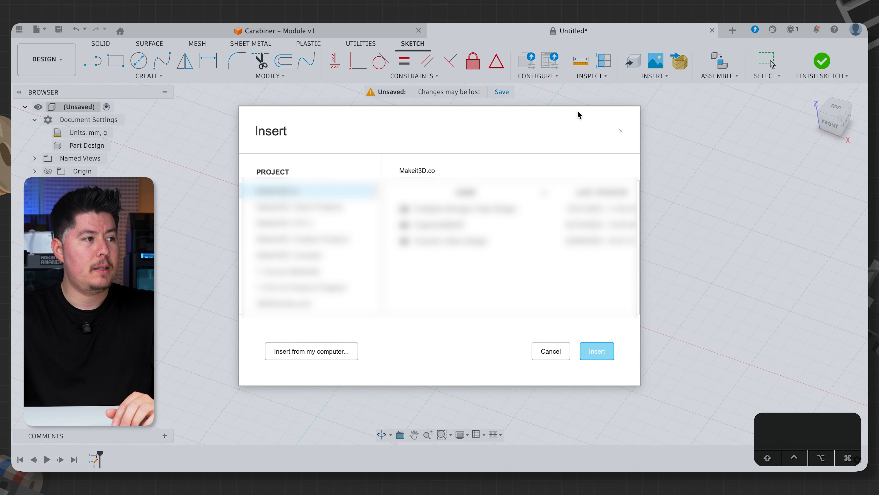
{"action": "left_click", "coordinate": [293, 353]}
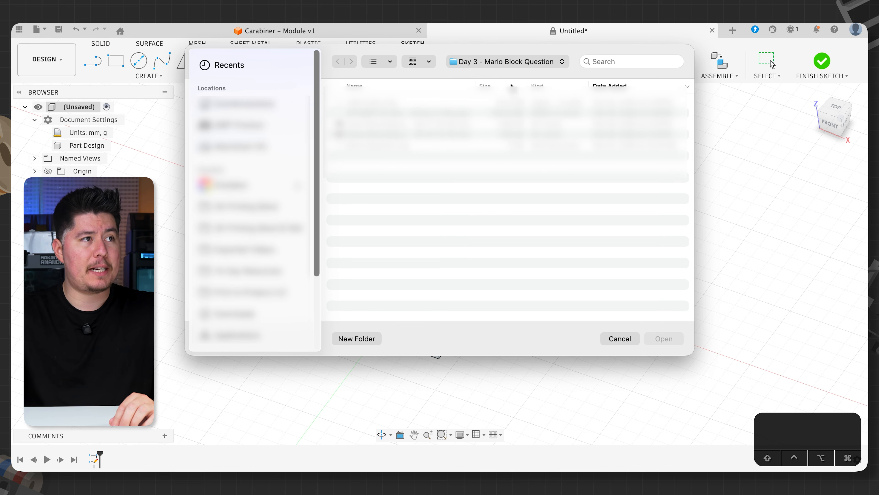
{"action": "left_click", "coordinate": [519, 66]}
{"action": "left_click", "coordinate": [508, 73]}
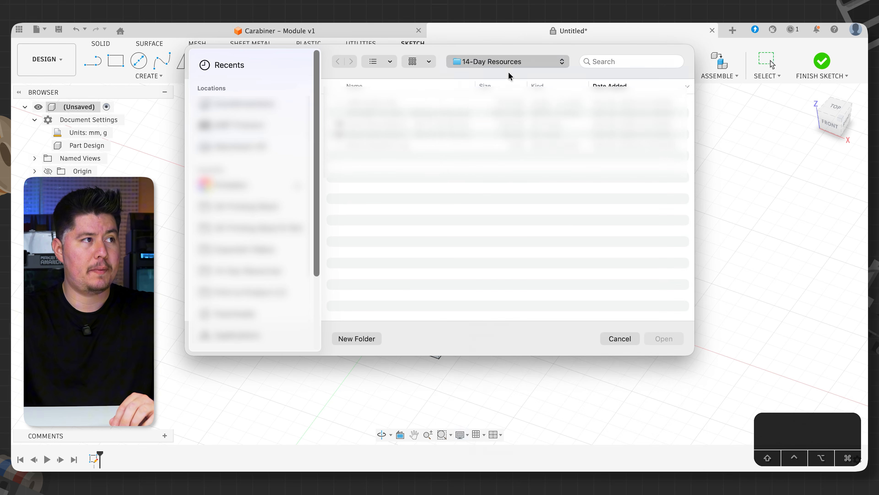
{"action": "double_click", "coordinate": [372, 146]}
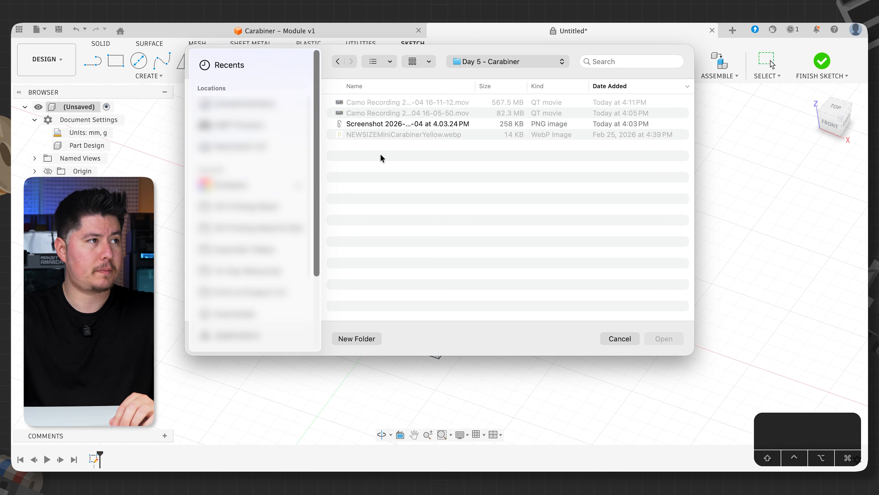
{"action": "left_click", "coordinate": [371, 123]}
{"action": "left_click", "coordinate": [651, 335]}
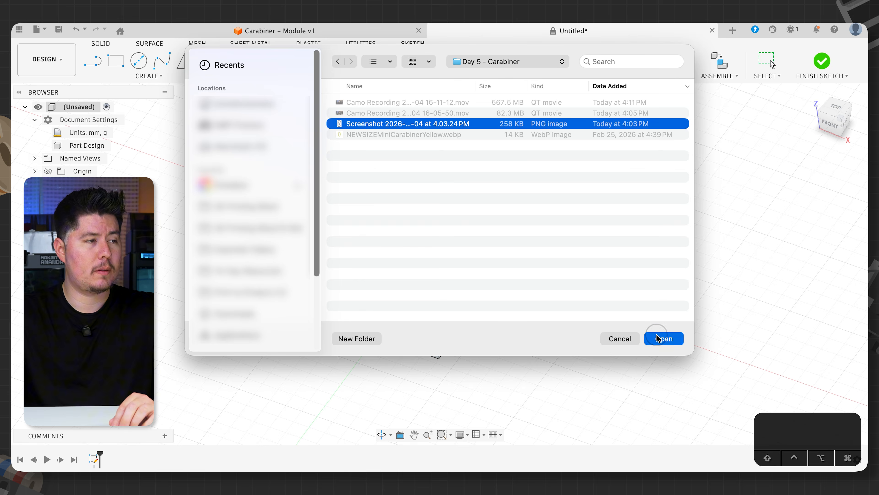
{"action": "left_click_drag", "start_coordinate": [794, 153], "coordinate": [653, 198]}
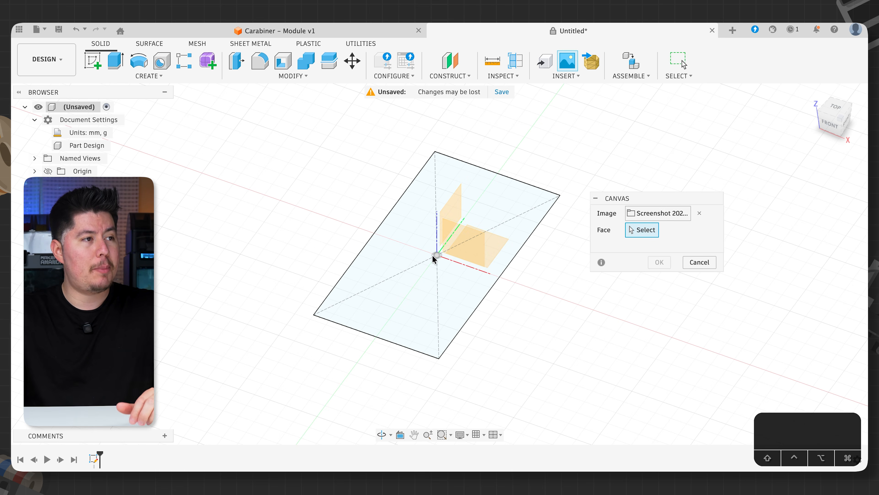
{"action": "left_click", "coordinate": [418, 282]}
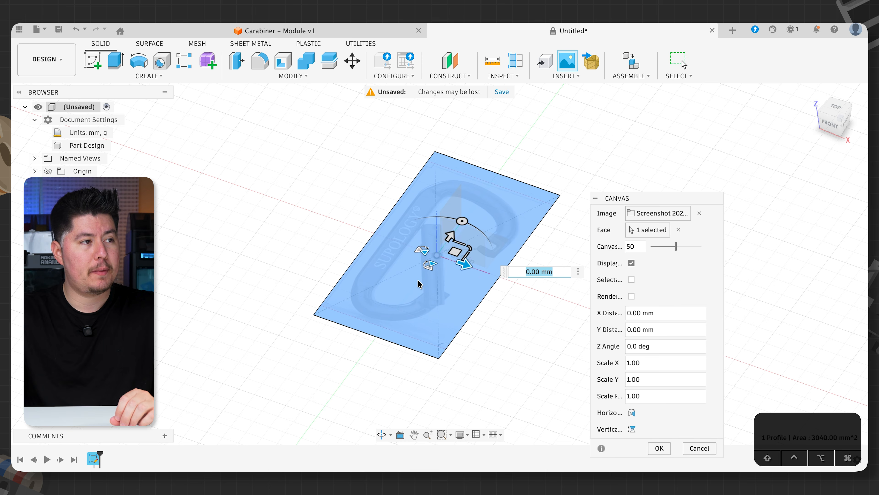
Scale the canvas uniformly to 0.944 so the carabiner image fits the rectangle, keeping zero X and Y offset, and accept it
{"action": "left_click", "coordinate": [832, 110]}
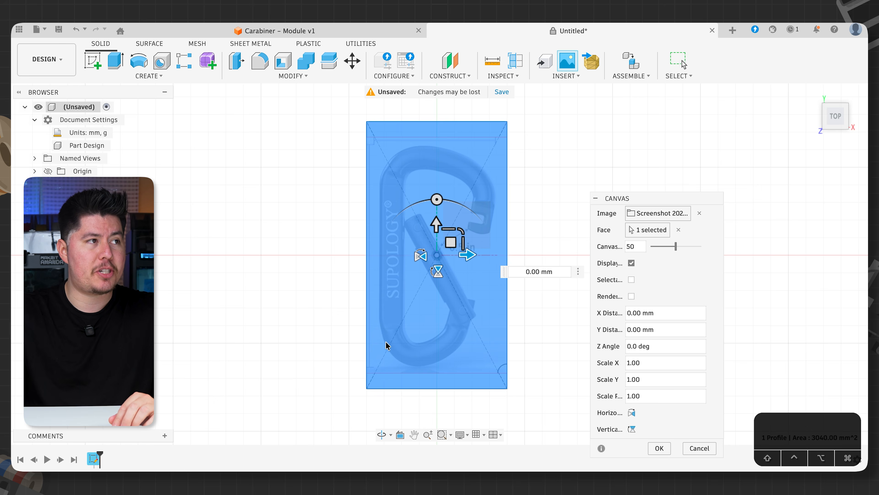
{"action": "scroll", "coordinate": [387, 340], "scroll_direction": "up", "scroll_amount": 2}
{"action": "scroll", "coordinate": [392, 327], "scroll_direction": "down", "scroll_amount": 4}
{"action": "middle_click_drag", "start_coordinate": [397, 327], "coordinate": [394, 287]}
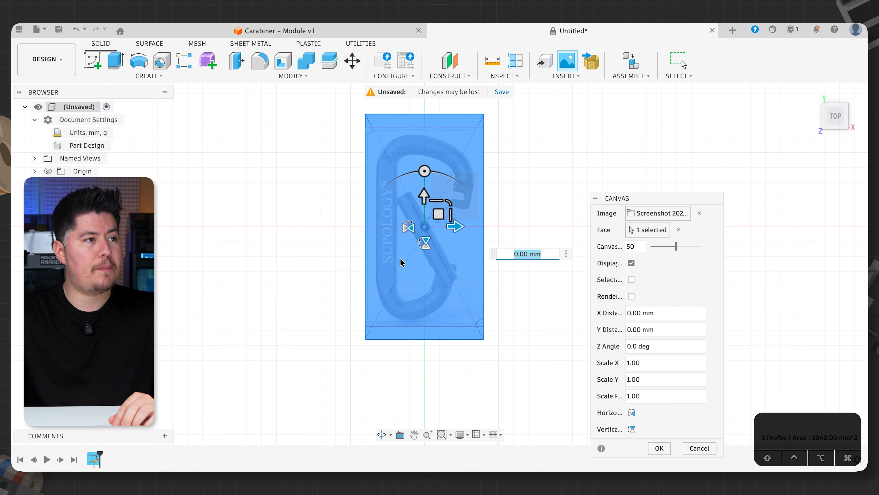
{"action": "left_click_drag", "start_coordinate": [438, 214], "coordinate": [429, 234]}
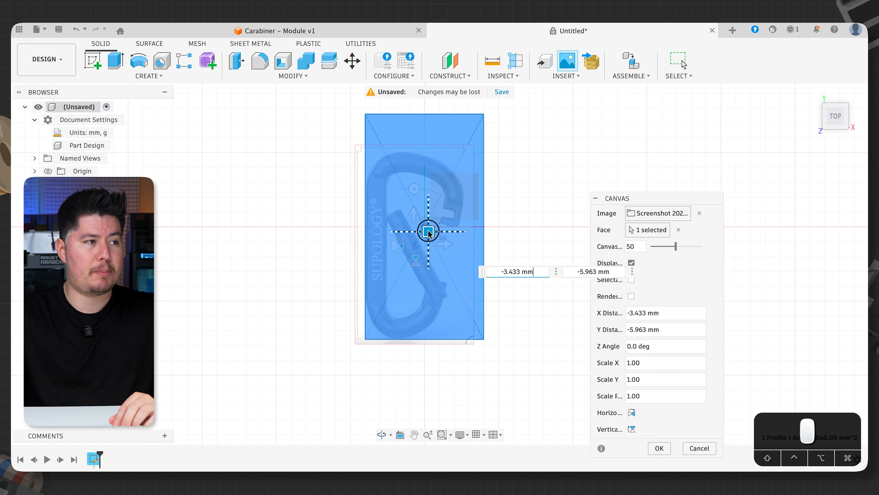
{"action": "left_click_drag", "start_coordinate": [428, 233], "coordinate": [441, 204]}
{"action": "type", "text": "0.892"}
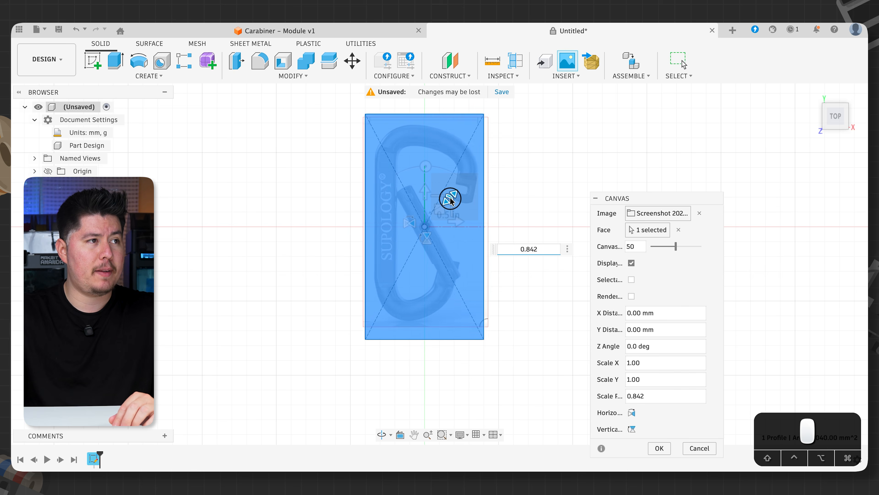
{"action": "key", "text": "BackSpace"}
{"action": "key", "text": "BackSpace"}
{"action": "key", "text": "BackSpace"}
{"action": "type", "text": "944"}
{"action": "mouse_move", "coordinate": [451, 200]}
{"action": "left_mouse_down"}
{"action": "mouse_move", "coordinate": [438, 214]}
{"action": "mouse_move", "coordinate": [448, 205]}
{"action": "left_mouse_up"}
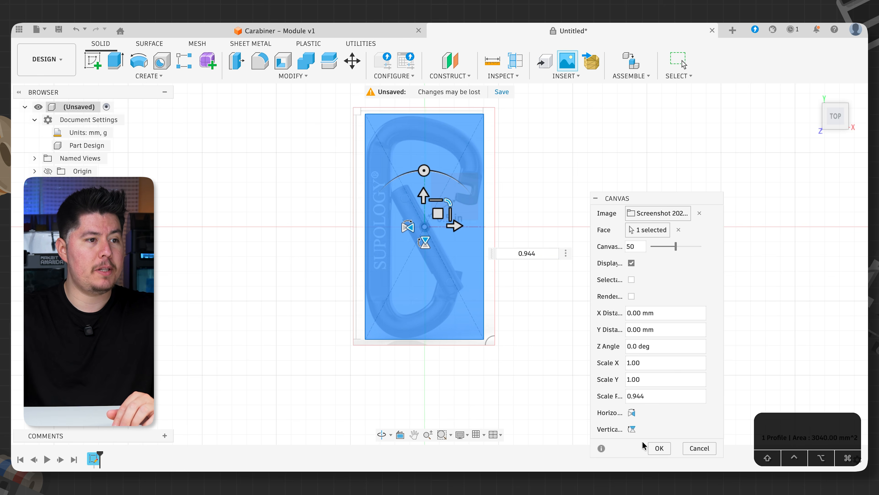
{"action": "left_click", "coordinate": [659, 448]}
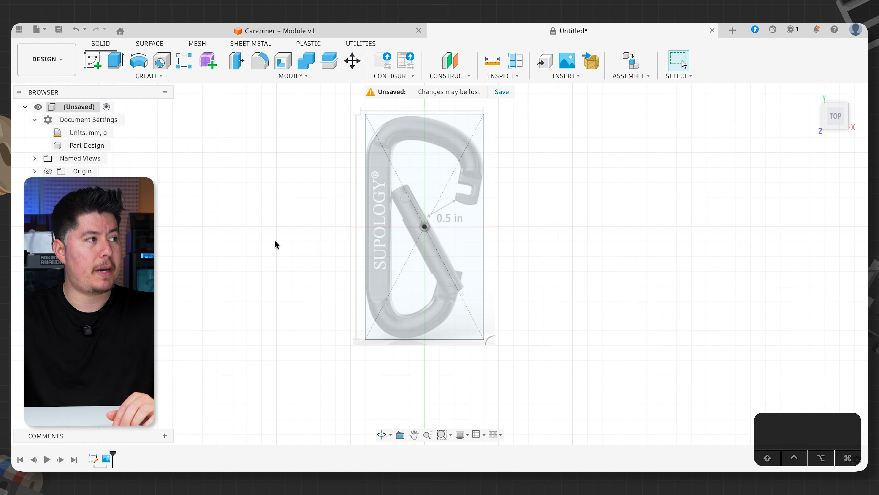
Hide the rectangle sketch and start a new sketch on the XY plane
{"action": "left_click", "coordinate": [35, 196]}
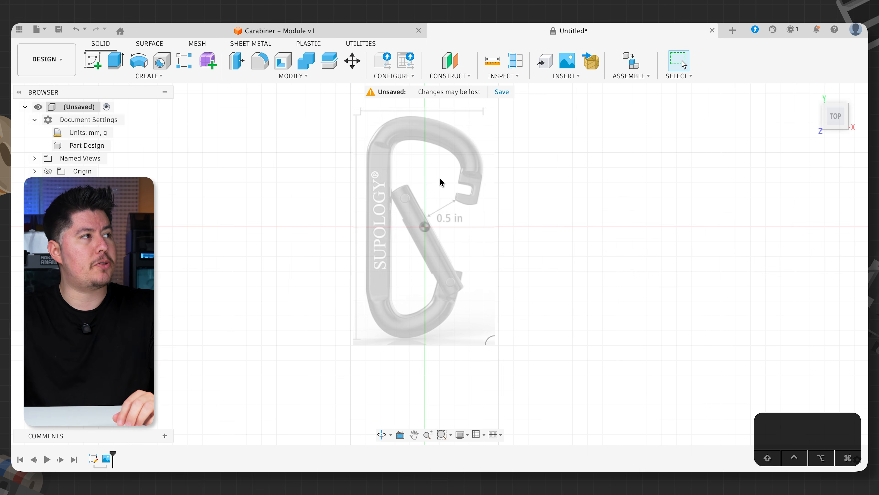
{"action": "left_click", "coordinate": [98, 62]}
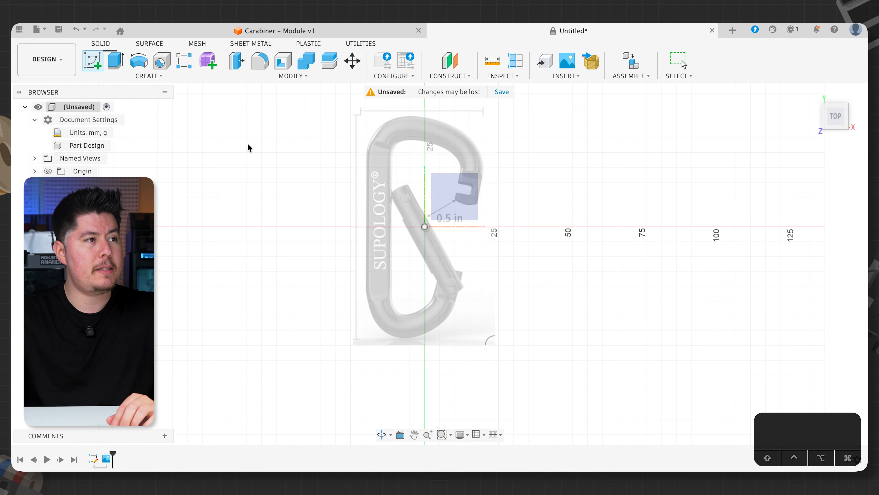
{"action": "scroll", "coordinate": [449, 194], "scroll_direction": "up", "scroll_amount": 2}
{"action": "left_click", "coordinate": [452, 197]}
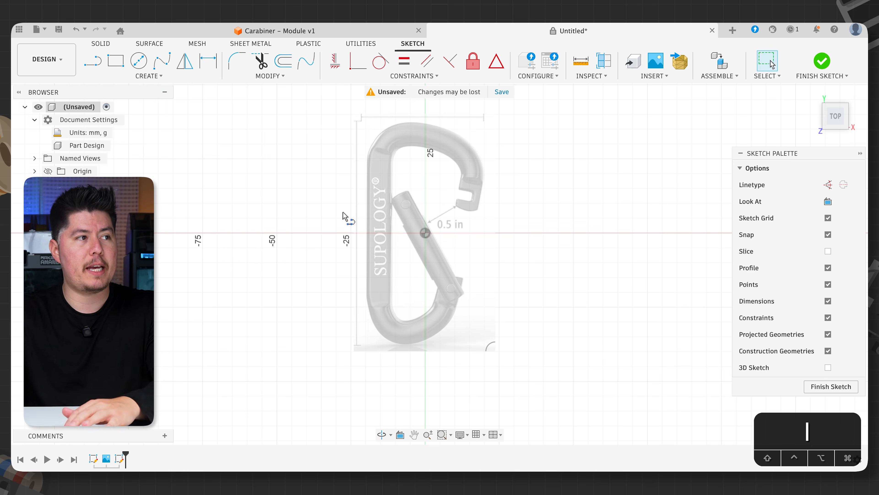
Draw a vertical line along the straight outer edge of the carabiner's spine, from the lower bend to the upper bend
{"action": "key", "text": "l"}
{"action": "scroll", "coordinate": [367, 304], "scroll_direction": "up", "scroll_amount": 3}
{"action": "scroll", "coordinate": [370, 306], "scroll_direction": "up", "scroll_amount": 2}
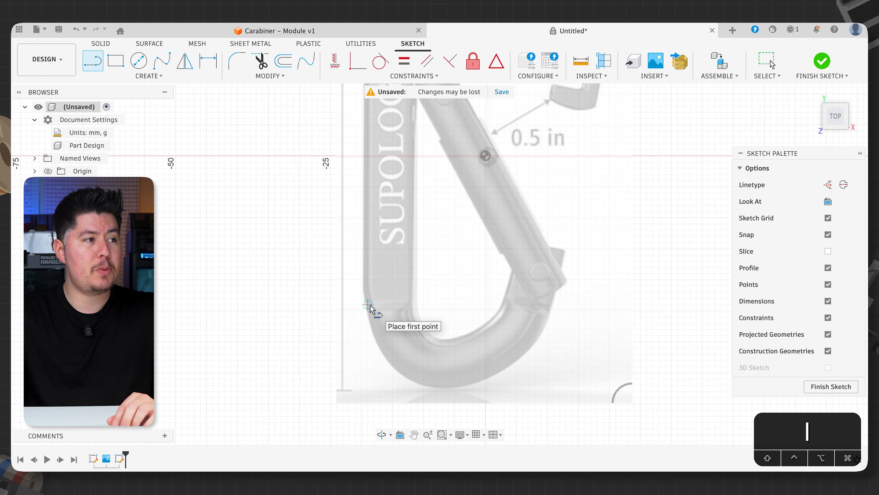
{"action": "left_click", "coordinate": [363, 293]}
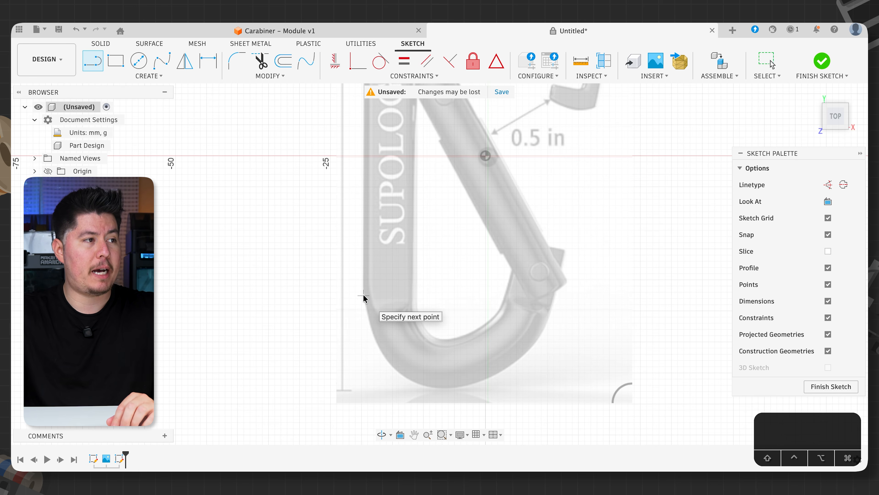
{"action": "middle_click_drag", "start_coordinate": [363, 106], "coordinate": [366, 333]}
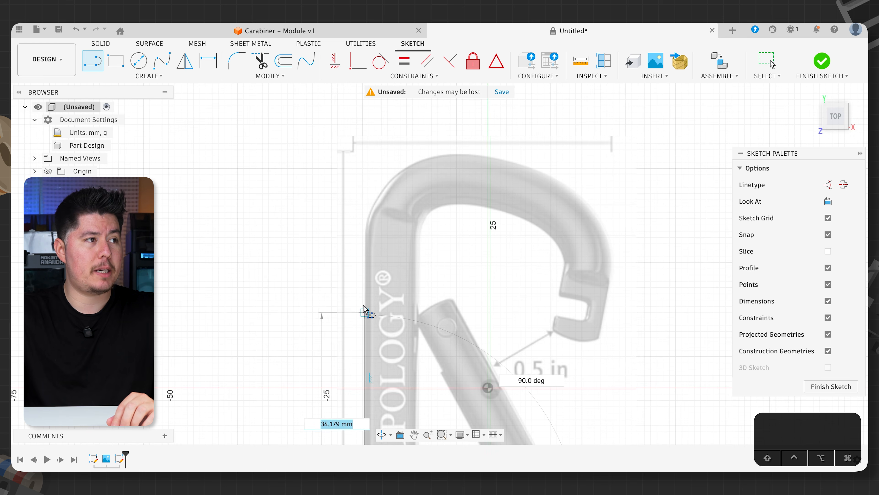
{"action": "left_click", "coordinate": [366, 226]}
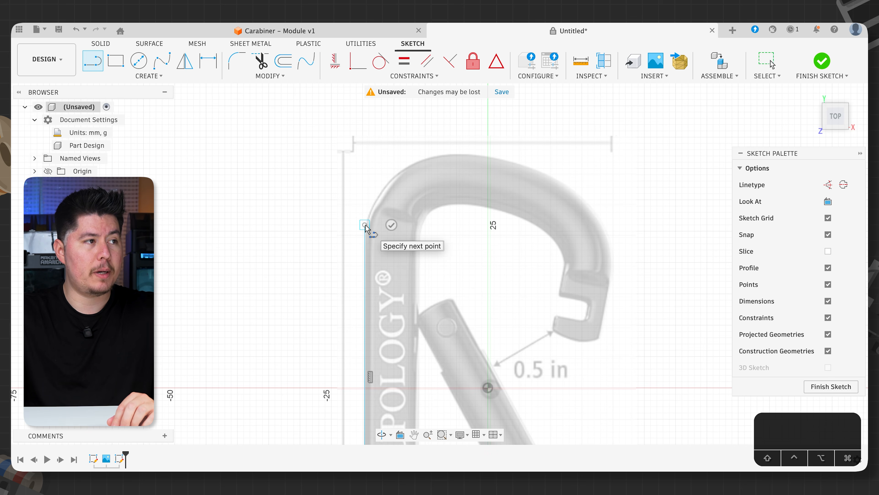
{"action": "key", "text": "Escape"}
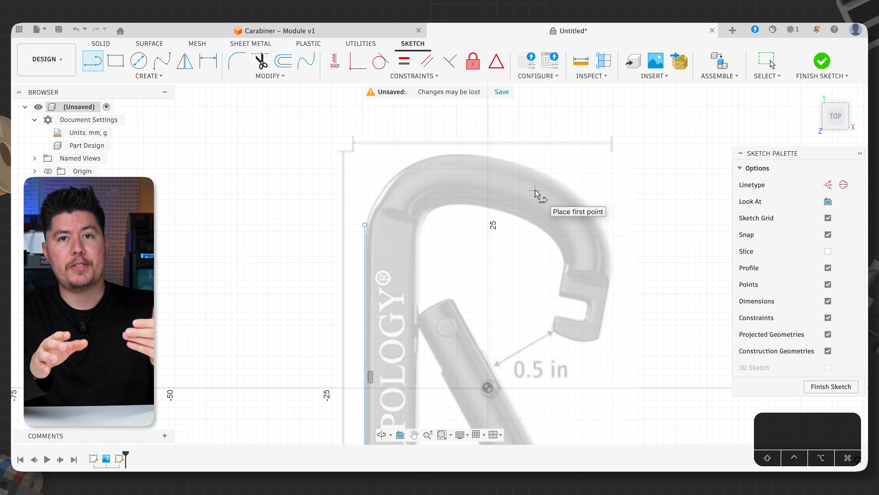
Draw a control point spline from the spine line's upper end over the carabiner's top bend to the outer edge of the nose
{"action": "key", "text": "s"}
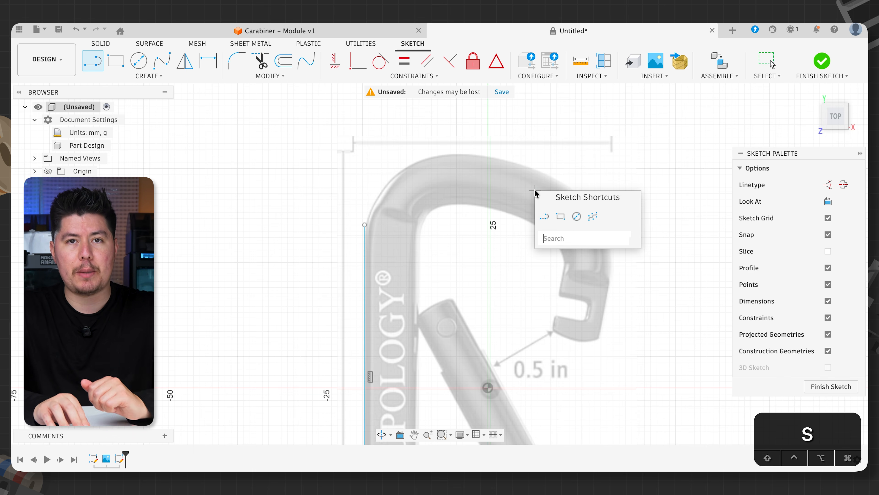
{"action": "type", "text": "spline"}
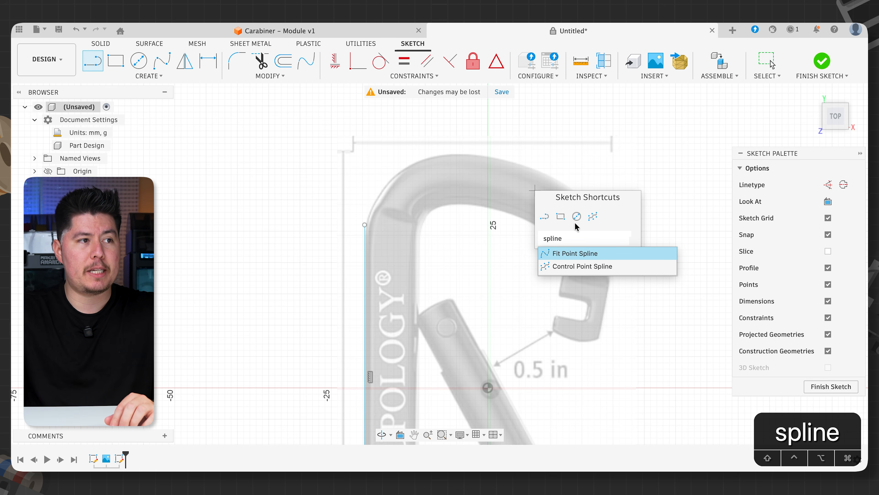
{"action": "left_click", "coordinate": [589, 270]}
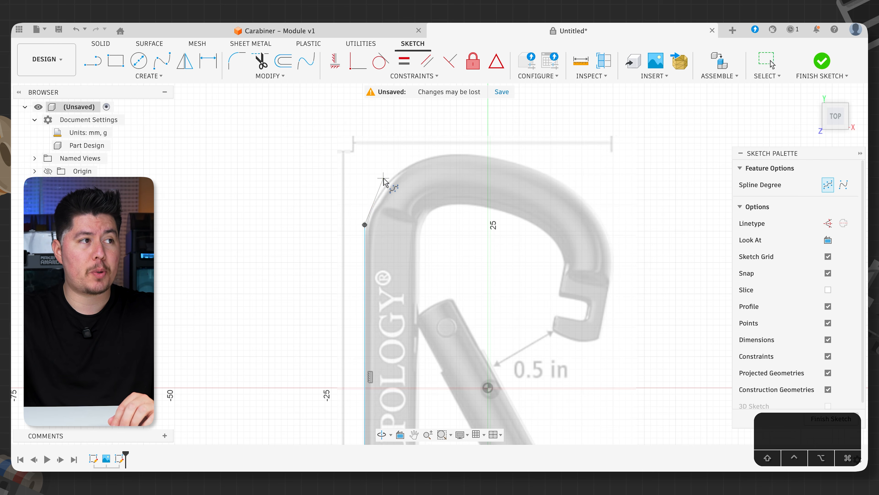
{"action": "left_click", "coordinate": [500, 162]}
{"action": "left_click", "coordinate": [564, 185]}
{"action": "left_click", "coordinate": [608, 224]}
{"action": "left_click", "coordinate": [619, 262]}
{"action": "left_click", "coordinate": [613, 281]}
{"action": "left_click", "coordinate": [586, 272]}
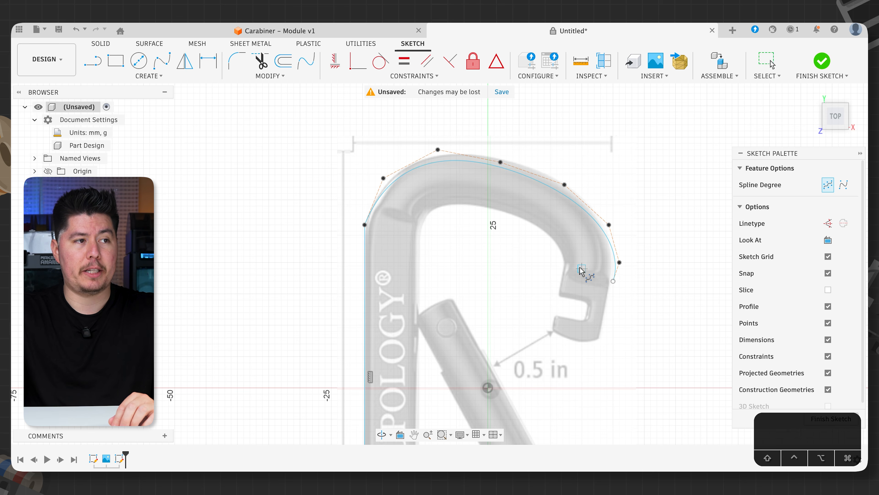
{"action": "key", "text": "Escape"}
Reposition the upper spline's control points so the curve follows the outer edge of the carabiner's top bend
{"action": "scroll", "coordinate": [576, 262], "scroll_direction": "up", "scroll_amount": 1}
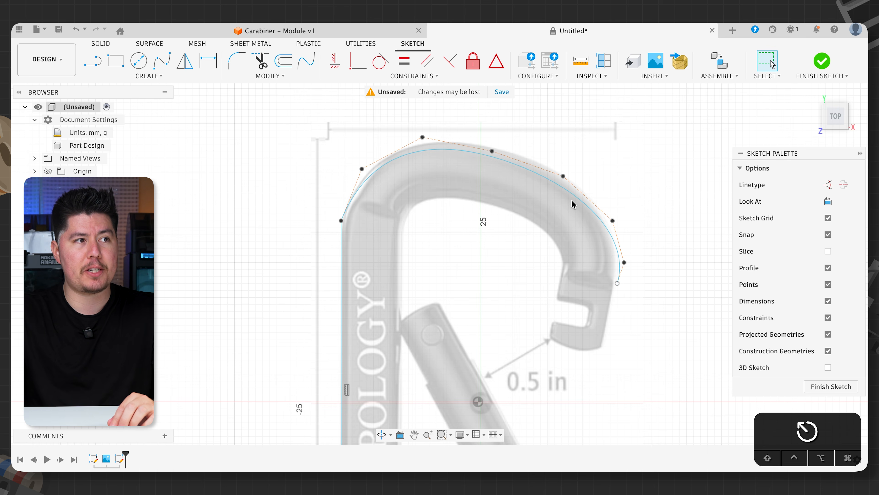
{"action": "left_click_drag", "start_coordinate": [361, 169], "coordinate": [361, 161]}
{"action": "left_click_drag", "start_coordinate": [422, 137], "coordinate": [437, 128]}
{"action": "left_click_drag", "start_coordinate": [492, 151], "coordinate": [499, 144]}
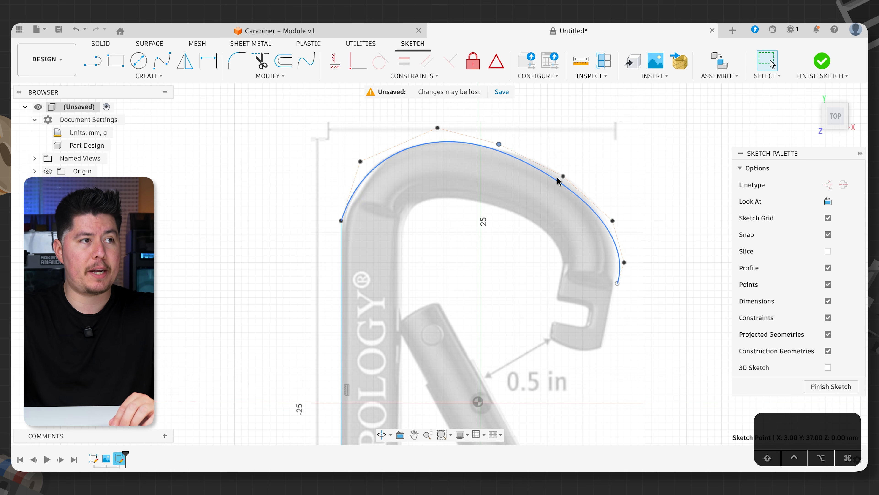
{"action": "left_click_drag", "start_coordinate": [563, 176], "coordinate": [565, 167]}
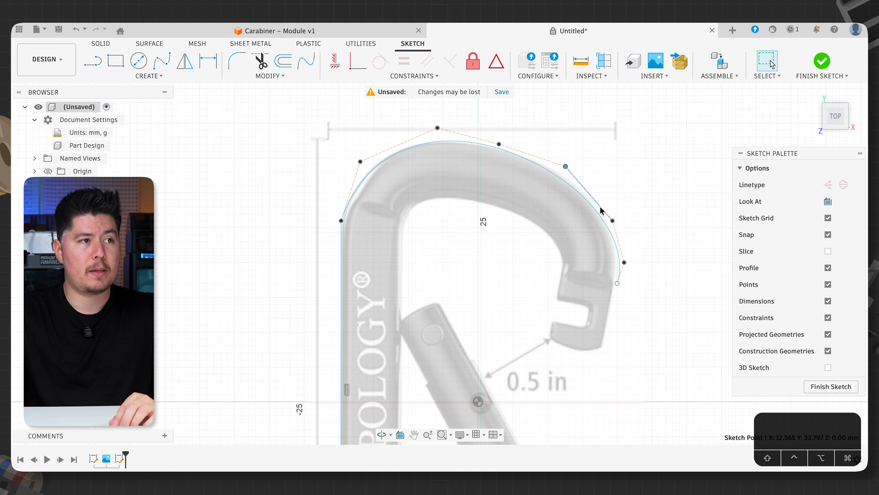
{"action": "left_click_drag", "start_coordinate": [618, 283], "coordinate": [617, 248]}
{"action": "left_click_drag", "start_coordinate": [566, 167], "coordinate": [579, 165]}
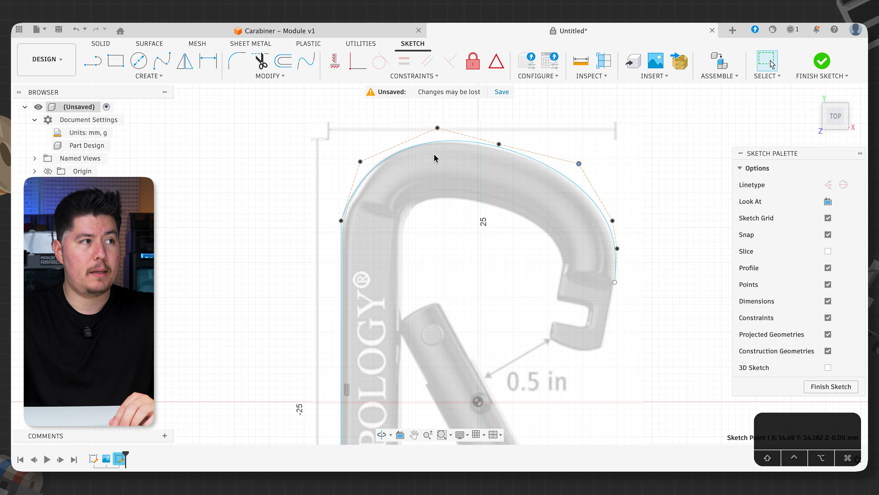
{"action": "left_click_drag", "start_coordinate": [360, 162], "coordinate": [359, 168]}
{"action": "left_click_drag", "start_coordinate": [438, 127], "coordinate": [415, 125]}
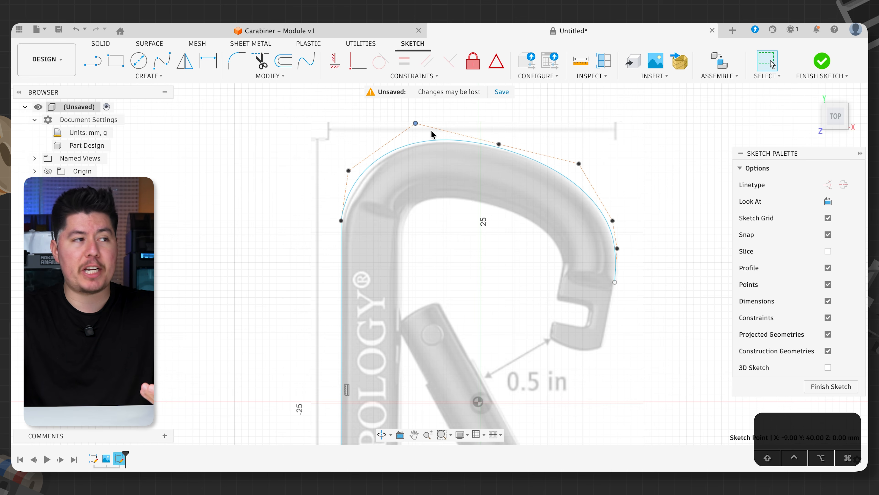
Insert an extra control point in the upper spline near the spine and fine-tune the neighbouring control points to the image
{"action": "right_click", "coordinate": [396, 149]}
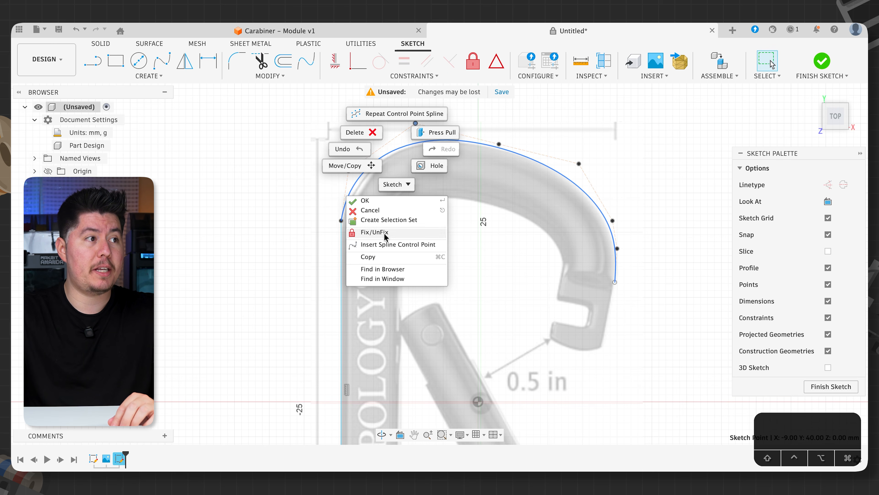
{"action": "left_click", "coordinate": [398, 244]}
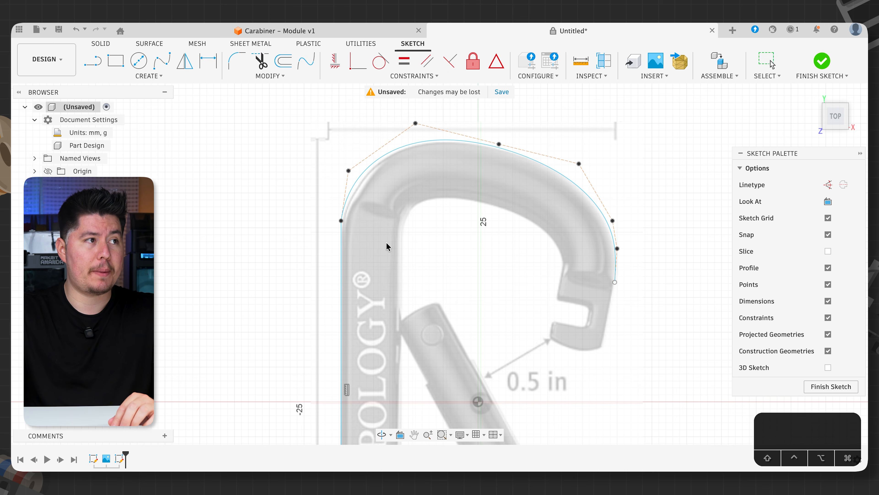
{"action": "left_click", "coordinate": [394, 150]}
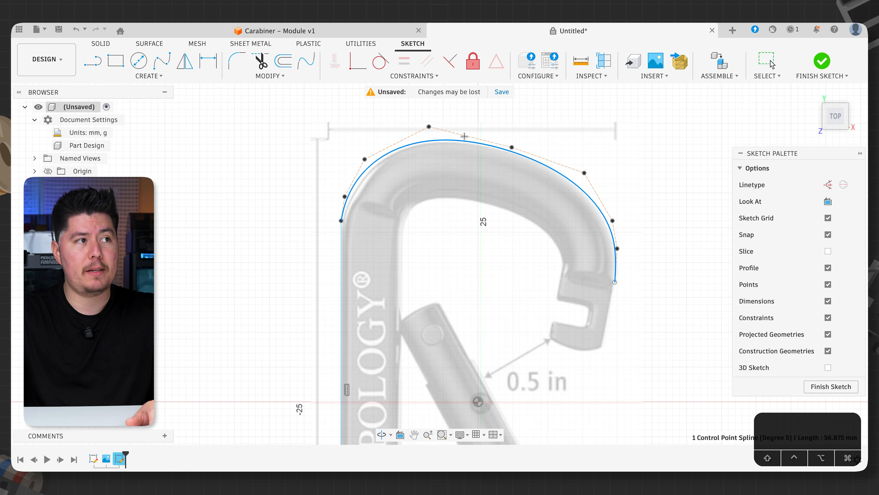
{"action": "key", "text": "Escape"}
{"action": "left_click_drag", "start_coordinate": [429, 127], "coordinate": [429, 126]}
{"action": "left_click_drag", "start_coordinate": [365, 160], "coordinate": [367, 160]}
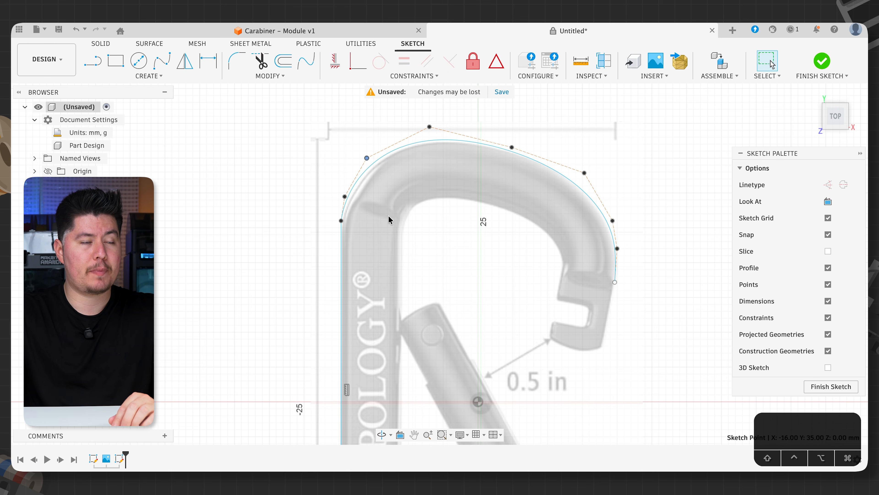
Draw a straight line from the upper spline's free end down the gate side to the start of the carabiner's lower bend
{"action": "middle_click_drag", "start_coordinate": [686, 385], "coordinate": [476, 220]}
{"action": "scroll", "coordinate": [477, 225], "scroll_direction": "down", "scroll_amount": 5}
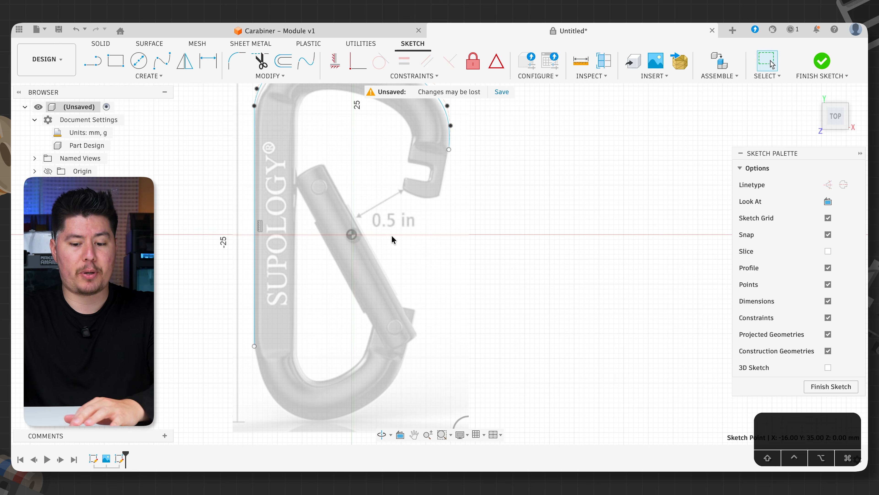
{"action": "key", "text": "l"}
{"action": "left_click", "coordinate": [449, 150]}
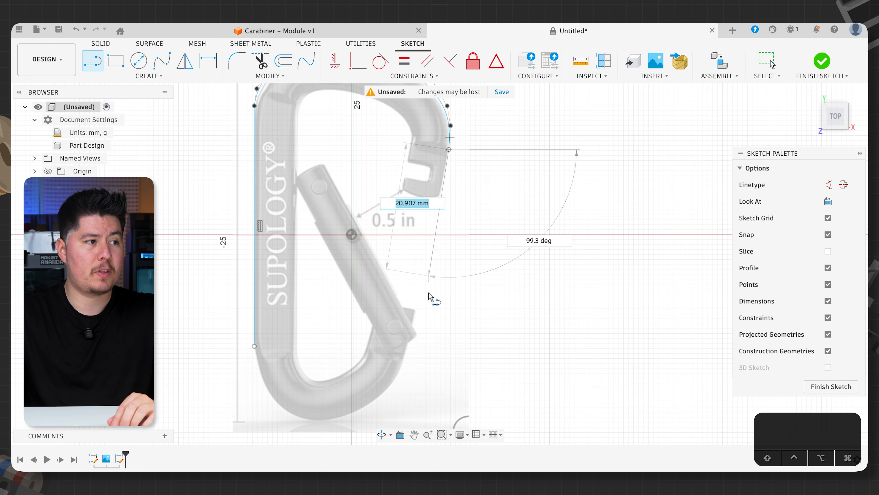
{"action": "left_click", "coordinate": [402, 368]}
{"action": "middle_click_drag", "start_coordinate": [404, 369], "coordinate": [481, 264]}
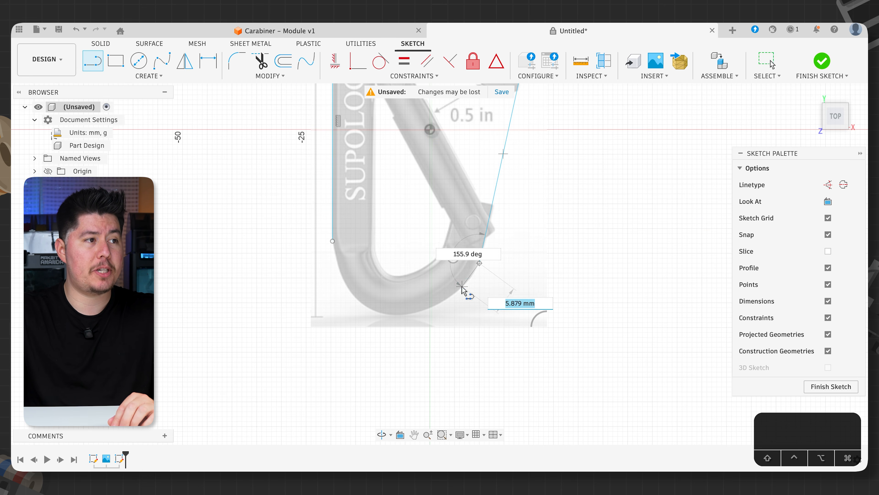
{"action": "left_click", "coordinate": [450, 259]}
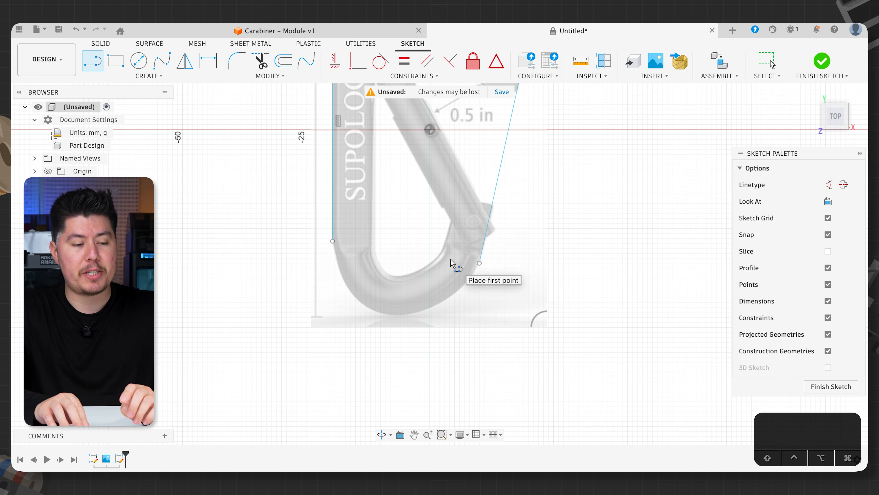
Draw a control point spline around the lower bend from the gate-side line's end to the spine line's lower end, closing the outline
{"action": "type", "text": "s"}
{"action": "type", "text": "control"}
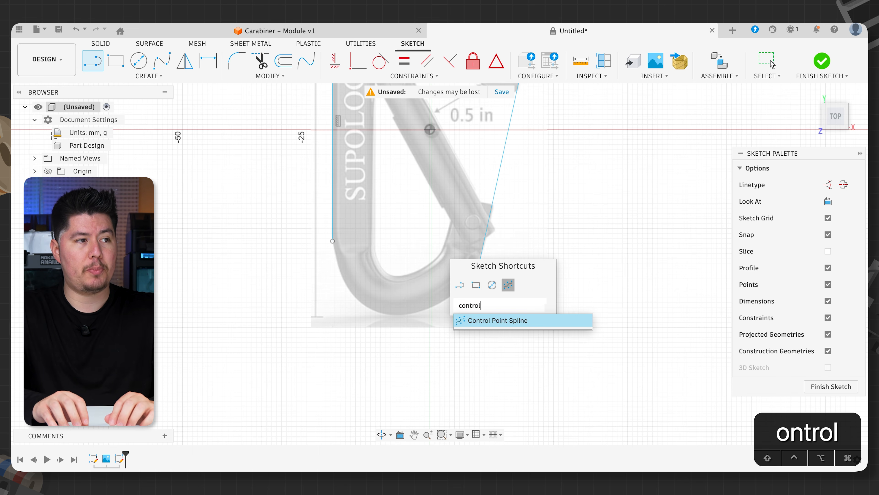
{"action": "left_click", "coordinate": [480, 317]}
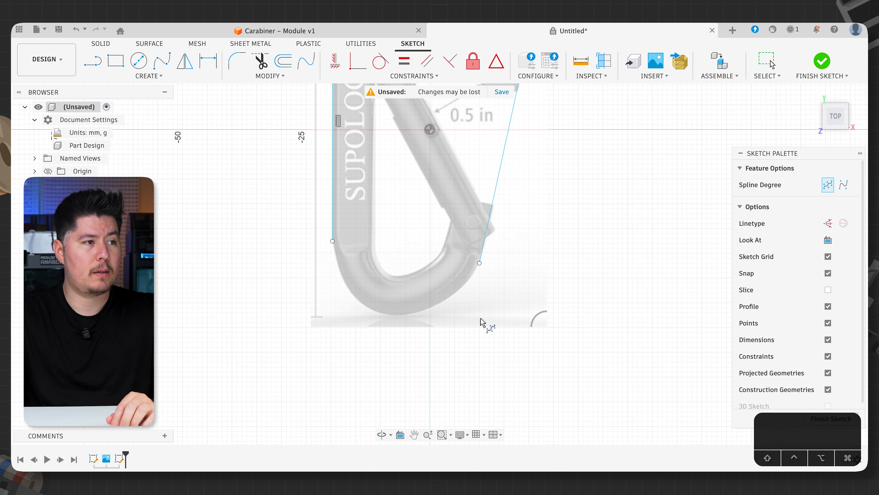
{"action": "left_click", "coordinate": [479, 263]}
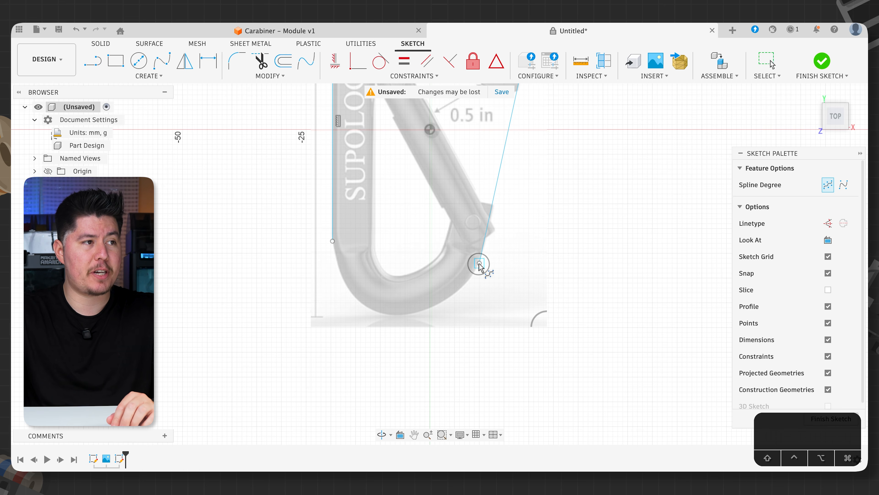
{"action": "left_click", "coordinate": [447, 304]}
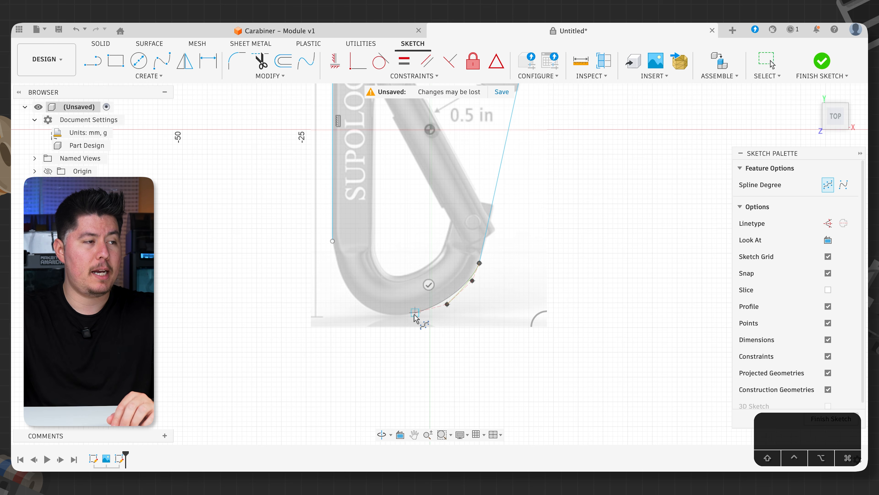
{"action": "left_click", "coordinate": [405, 318]}
{"action": "left_click", "coordinate": [361, 312]}
{"action": "left_click", "coordinate": [338, 279]}
{"action": "left_click", "coordinate": [331, 257]}
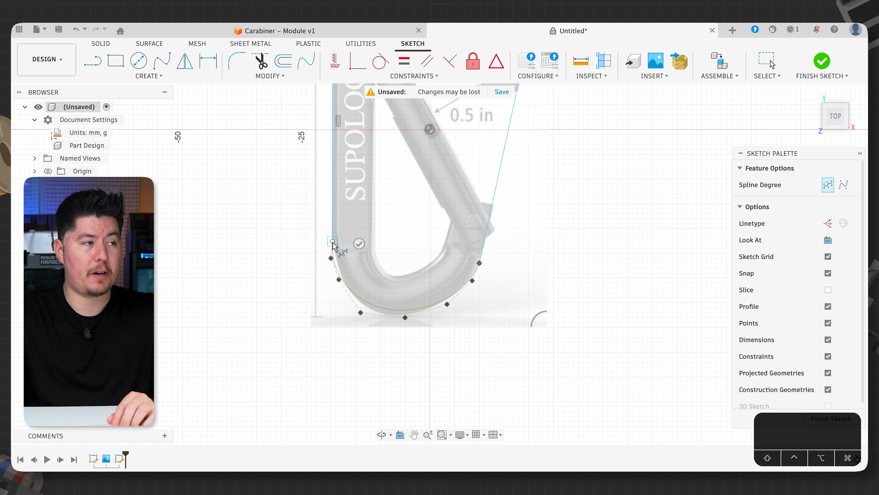
{"action": "left_click", "coordinate": [358, 243]}
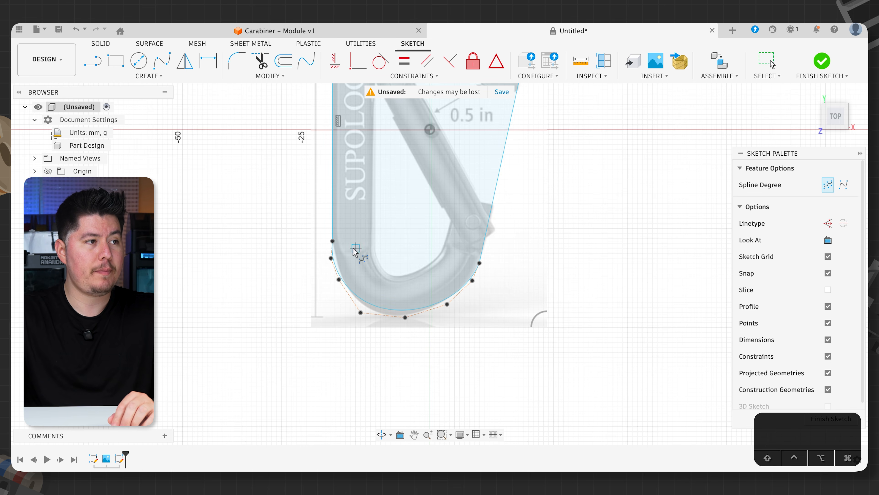
{"action": "key", "text": "Escape"}
Reposition the lower spline's control points so the curve follows the outer edge of the carabiner's bottom bend
{"action": "left_click_drag", "start_coordinate": [330, 259], "coordinate": [409, 321]}
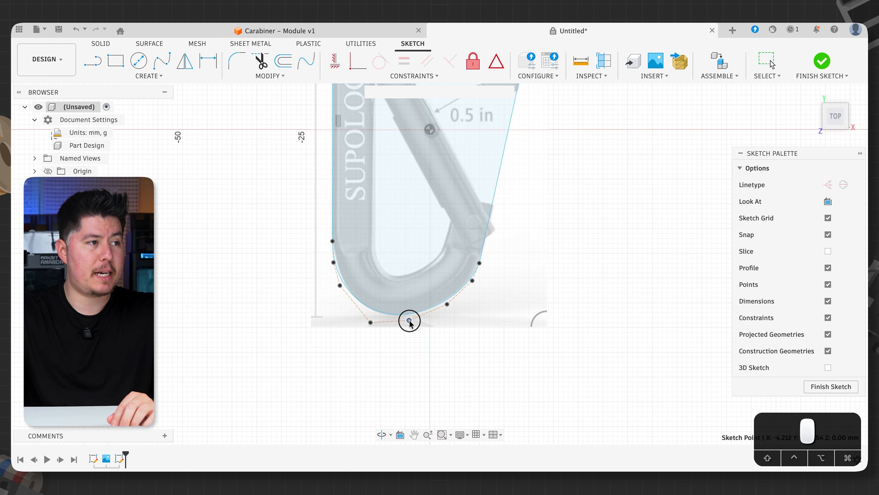
{"action": "left_click", "coordinate": [447, 302]}
{"action": "scroll", "coordinate": [445, 299], "scroll_direction": "up", "scroll_amount": 5}
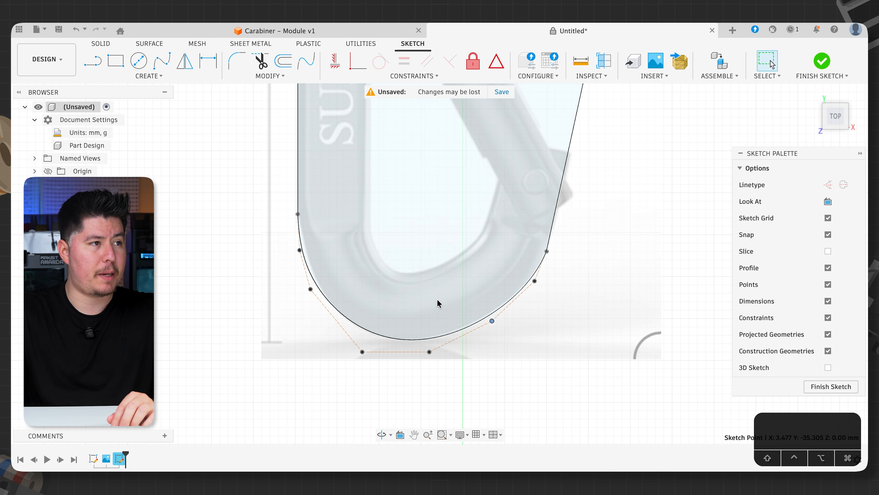
Offset the whole closed carabiner outline 7.5 mm inward on one side, using chain selection
{"action": "scroll", "coordinate": [426, 283], "scroll_direction": "down", "scroll_amount": 3}
{"action": "mouse_move", "coordinate": [421, 271]}
{"action": "middle_mouse_down", "text": "shift"}
{"action": "mouse_move", "coordinate": [385, 243]}
{"action": "mouse_move", "coordinate": [408, 330]}
{"action": "mouse_move", "coordinate": [381, 291]}
{"action": "middle_mouse_up", "text": "shift"}
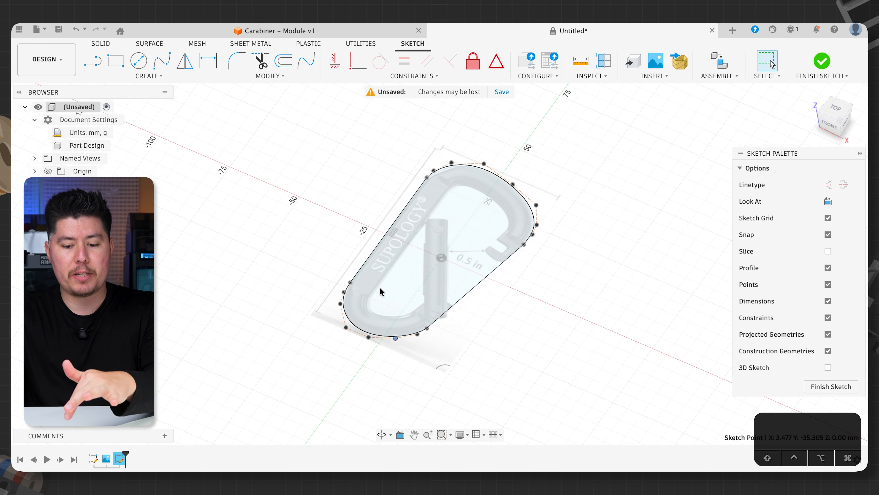
{"action": "key", "text": "o"}
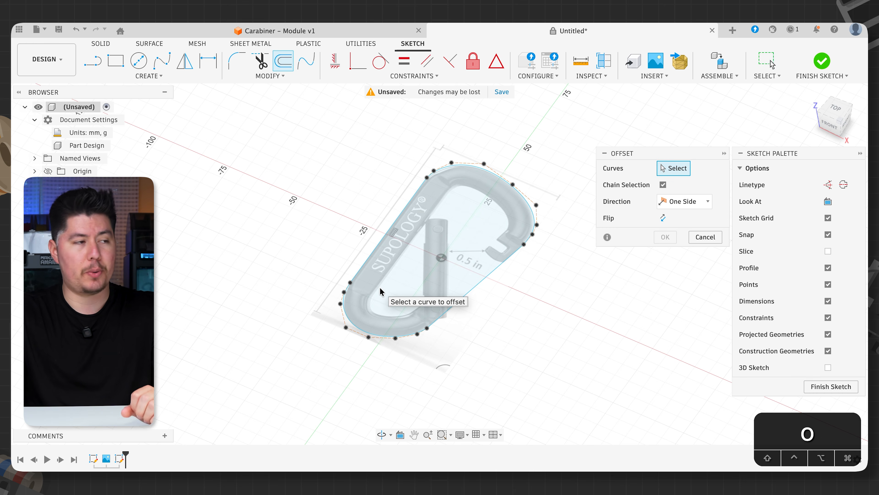
{"action": "left_click", "coordinate": [380, 239]}
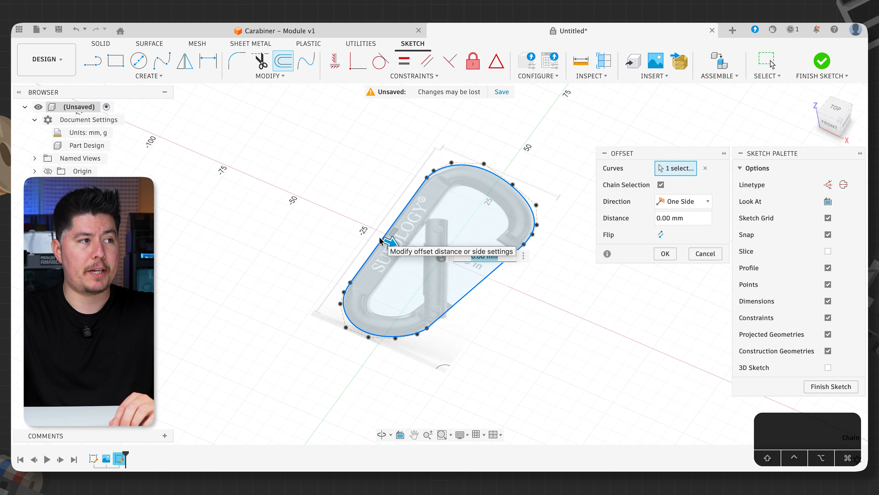
{"action": "left_click_drag", "start_coordinate": [390, 241], "coordinate": [411, 254]}
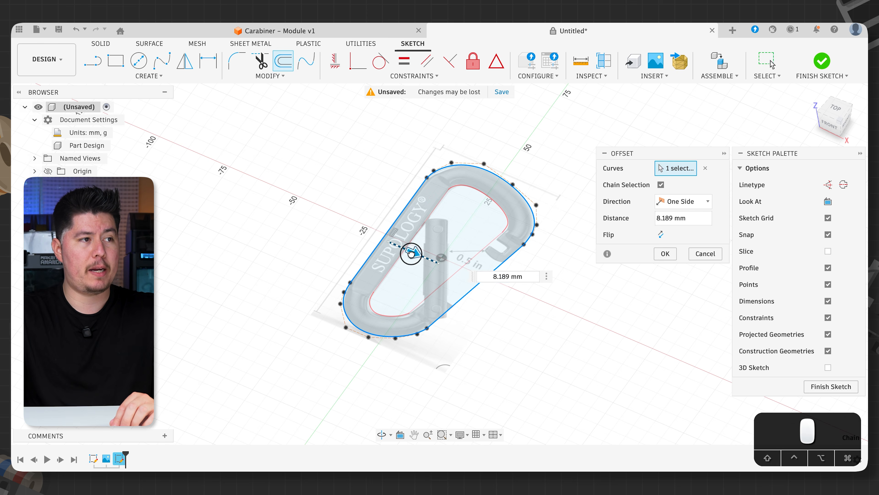
{"action": "type", "text": "7.5"}
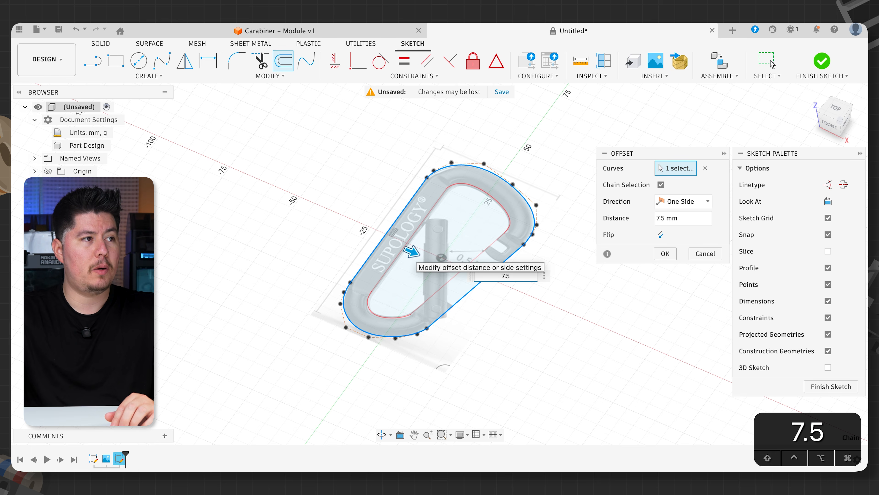
{"action": "left_click", "coordinate": [671, 252]}
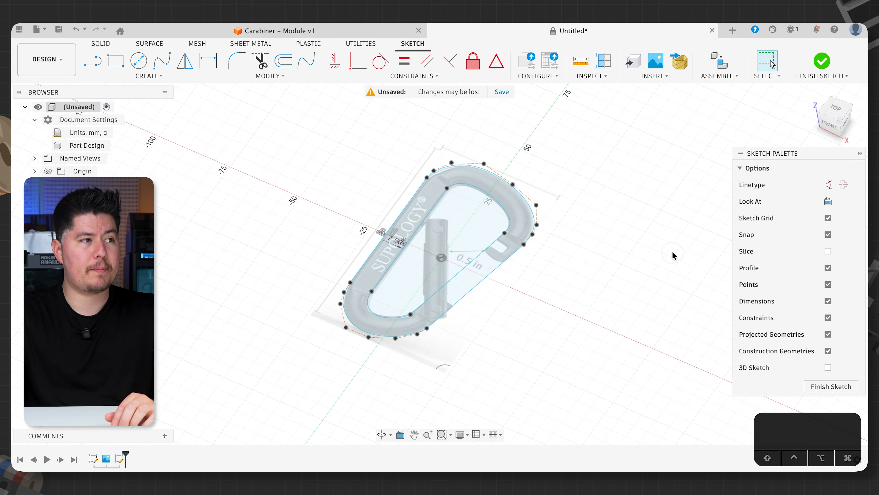
Extrude the ring profile between the carabiner's outer and inner outlines 7.5 mm as a new body
{"action": "mouse_move", "coordinate": [549, 302]}
{"action": "middle_mouse_down", "text": "shift"}
{"action": "mouse_move", "coordinate": [551, 324]}
{"action": "mouse_move", "coordinate": [557, 310]}
{"action": "mouse_move", "coordinate": [540, 288]}
{"action": "middle_mouse_up", "text": "shift"}
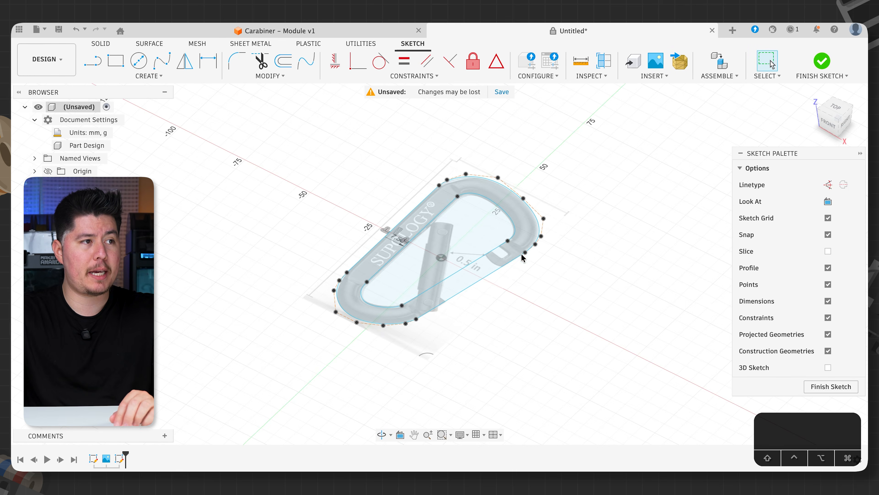
{"action": "left_click", "coordinate": [526, 250]}
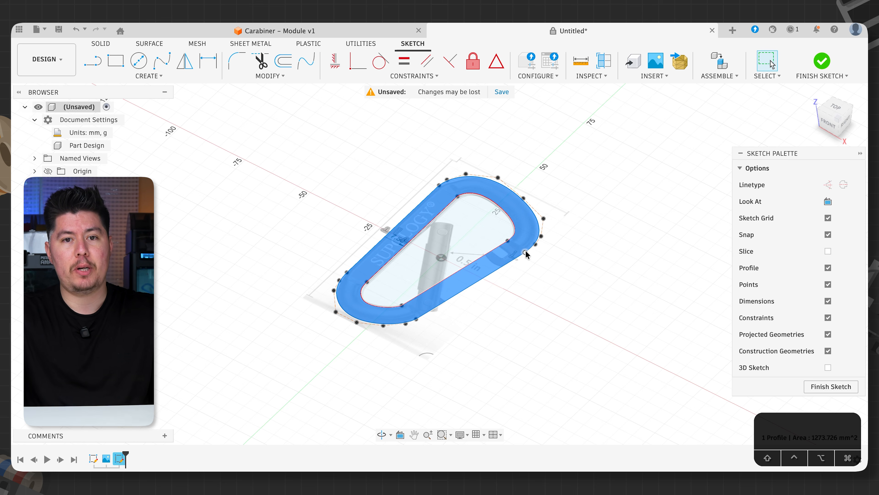
{"action": "key", "text": "e"}
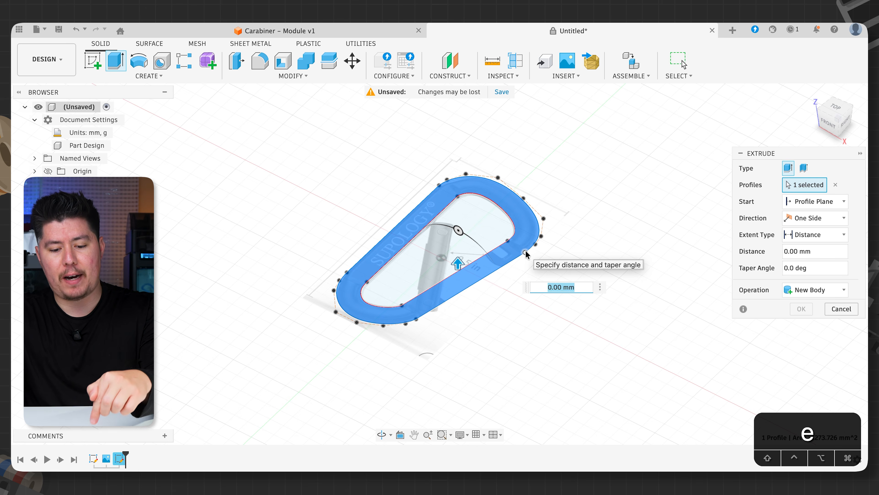
{"action": "type", "text": "7.5"}
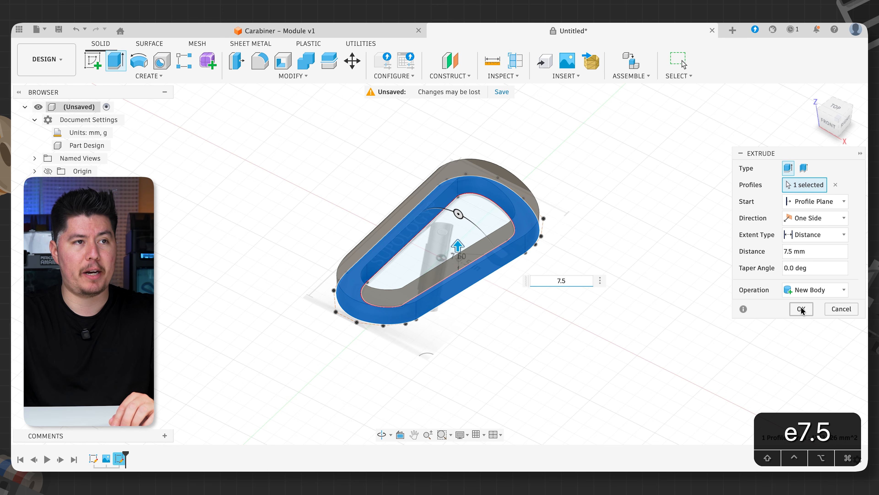
{"action": "left_click_drag", "start_coordinate": [815, 153], "coordinate": [687, 147]}
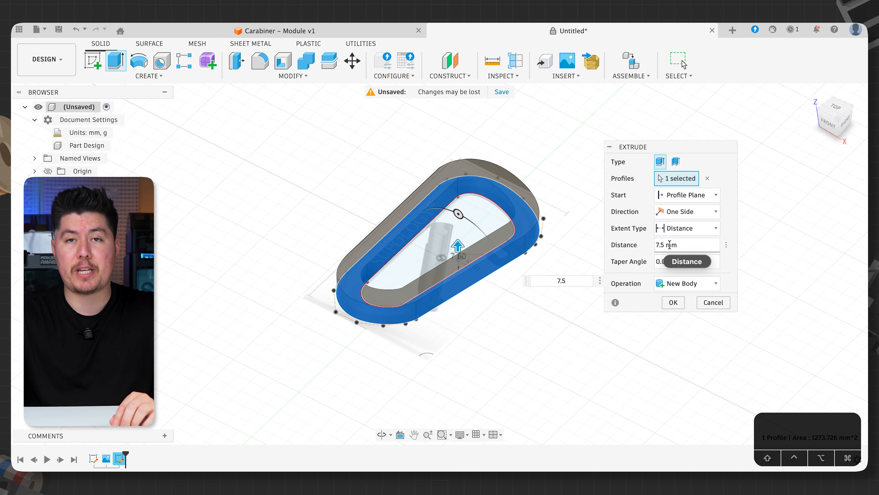
{"action": "left_click", "coordinate": [673, 302]}
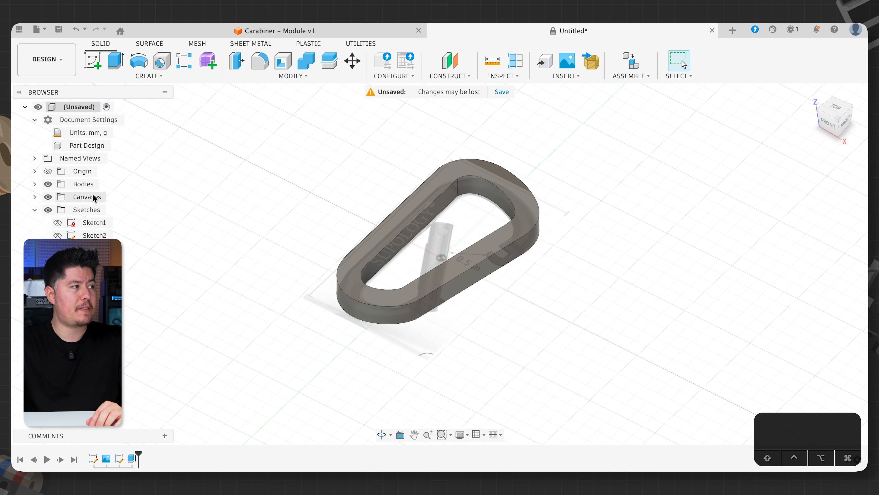
Hide the reference canvas and start a sketch on the carabiner body's top face
{"action": "left_click", "coordinate": [48, 197]}
{"action": "middle_click_drag", "start_coordinate": [315, 218], "coordinate": [336, 231], "text": "shift"}
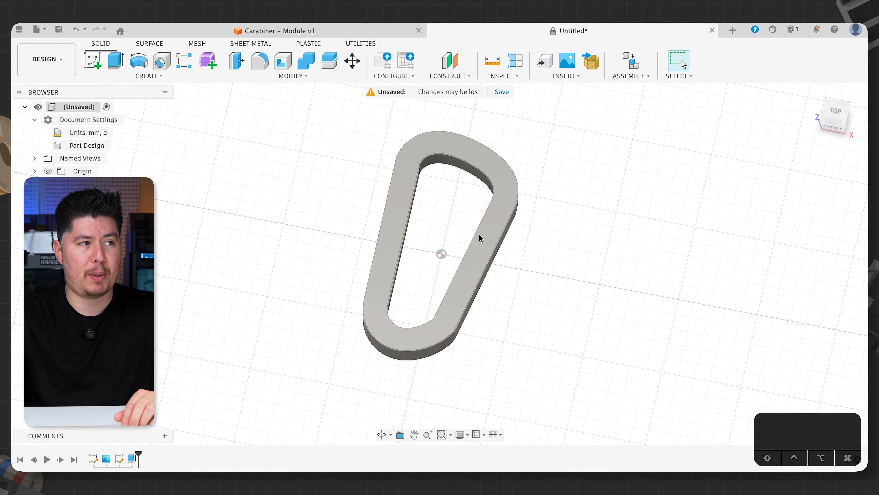
{"action": "left_click", "coordinate": [87, 59]}
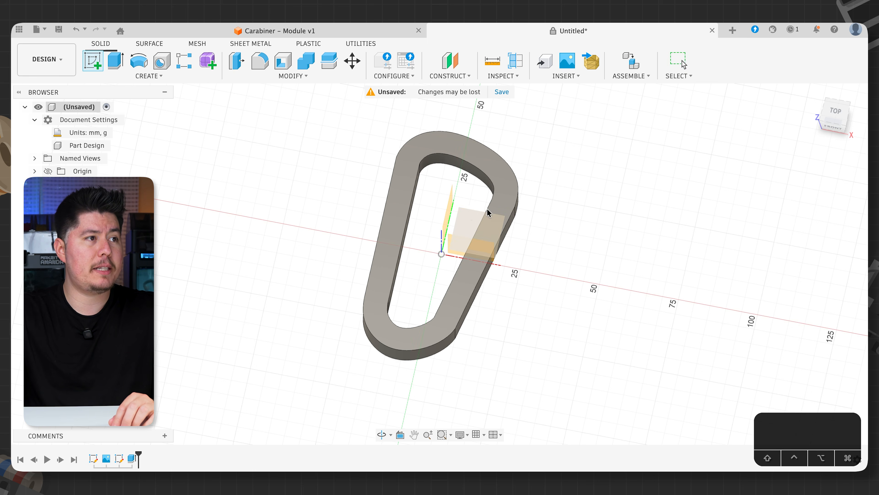
{"action": "left_click", "coordinate": [496, 208]}
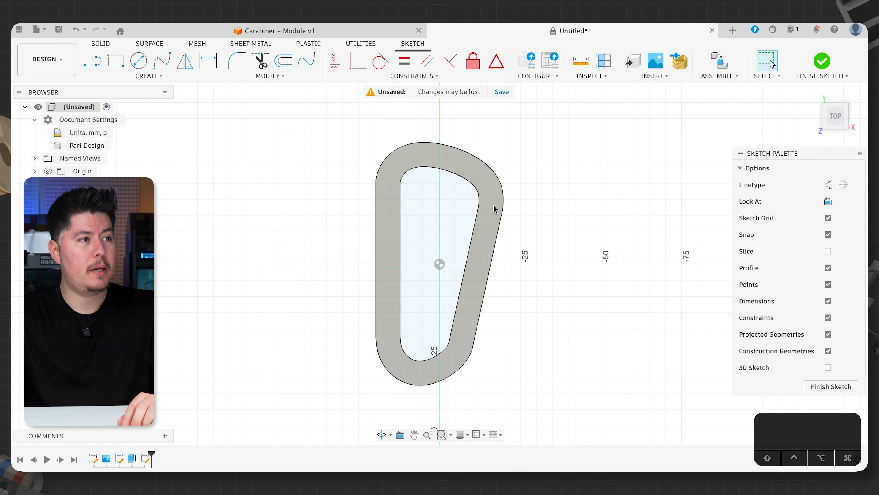
Draw two parallel lines, each about 8.4 mm long, across the gate arm from outer to inner edge, just below the upper bend
{"action": "scroll", "coordinate": [525, 239], "scroll_direction": "up", "scroll_amount": 3}
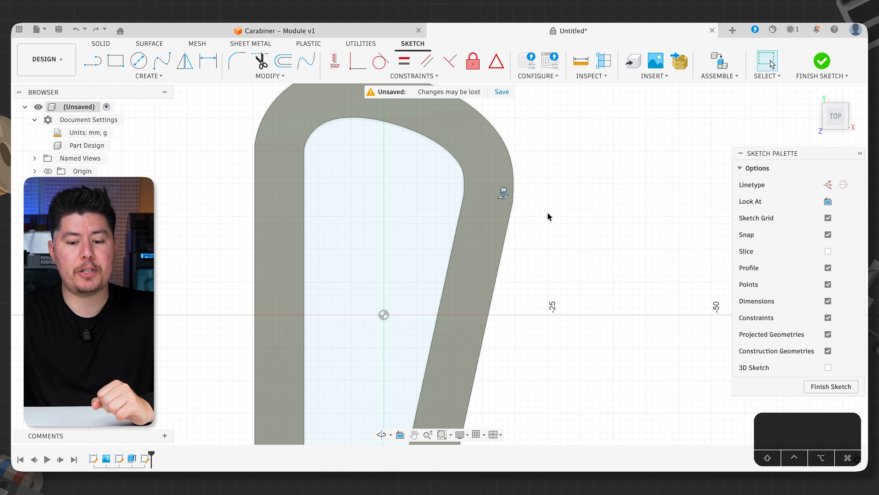
{"action": "key", "text": "l"}
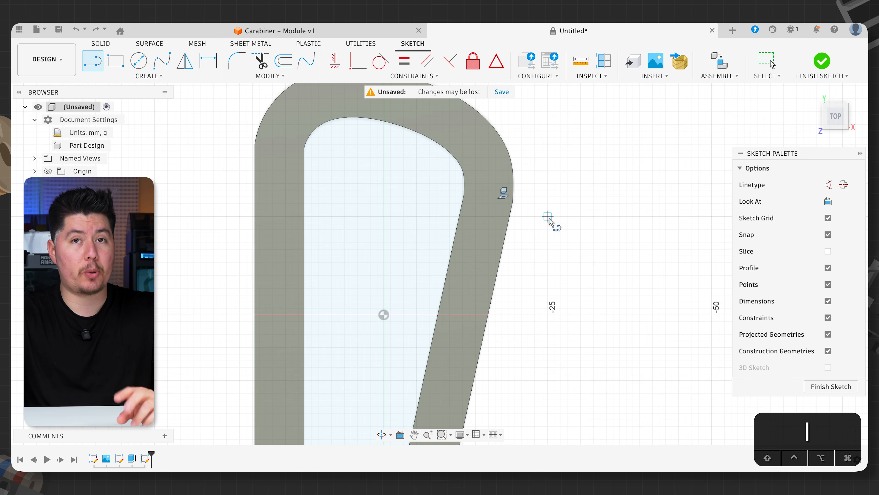
{"action": "left_click", "coordinate": [507, 230]}
{"action": "double_click", "coordinate": [453, 242]}
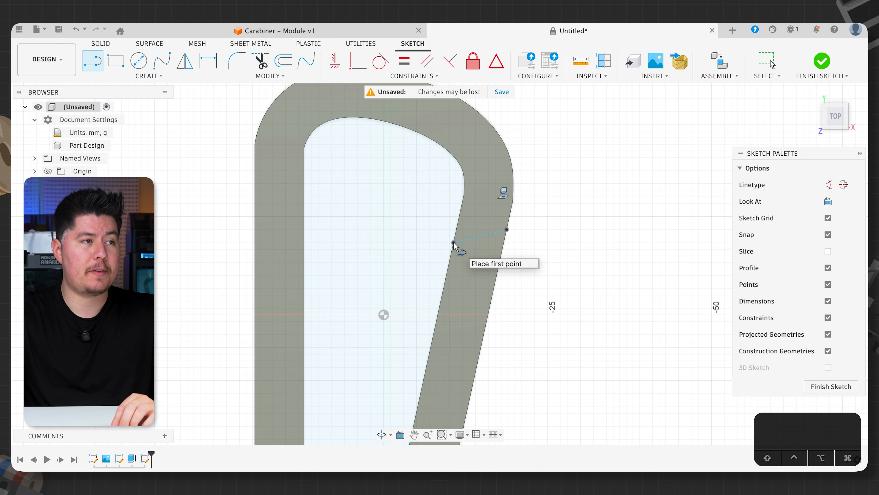
{"action": "left_click", "coordinate": [497, 269]}
{"action": "double_click", "coordinate": [445, 282]}
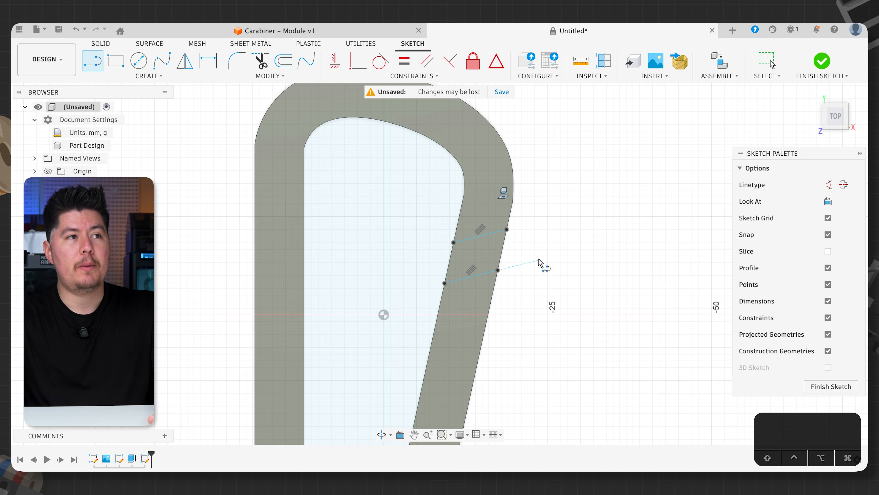
{"action": "key", "text": "Escape"}
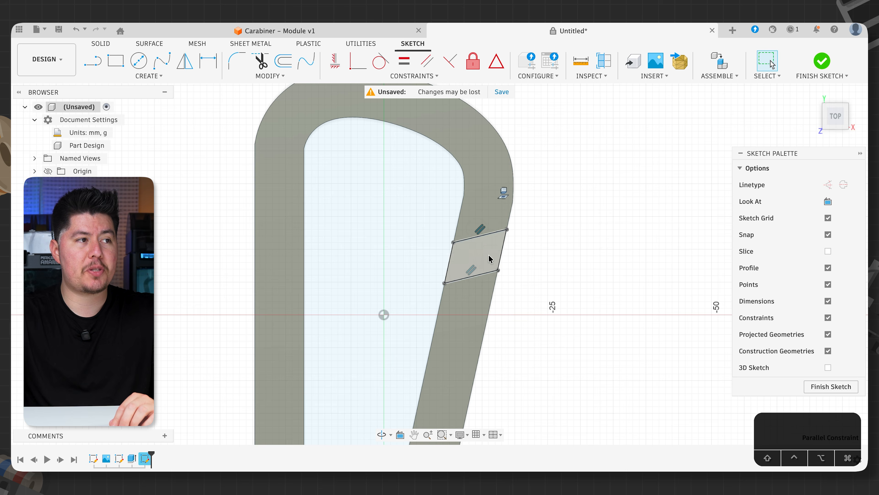
Try to apply a Parallel constraint between the two lines crossing the gate arm
{"action": "scroll", "coordinate": [478, 232], "scroll_direction": "up", "scroll_amount": 5}
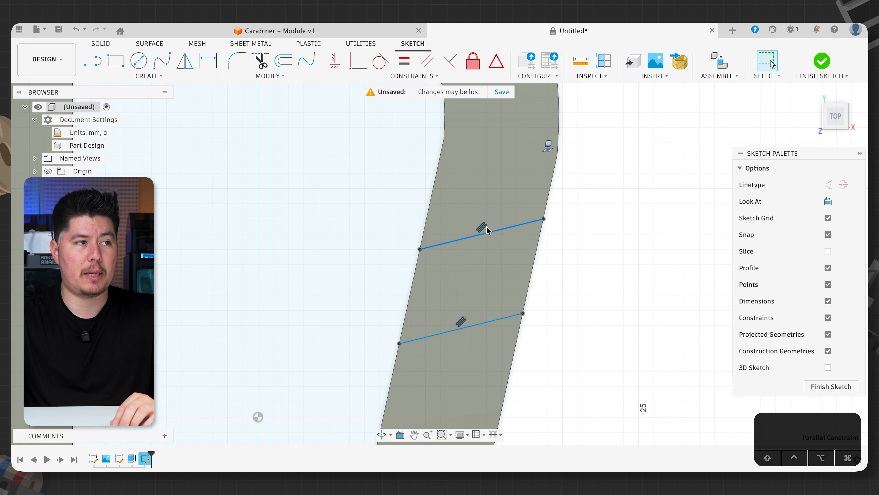
{"action": "key", "text": "Escape"}
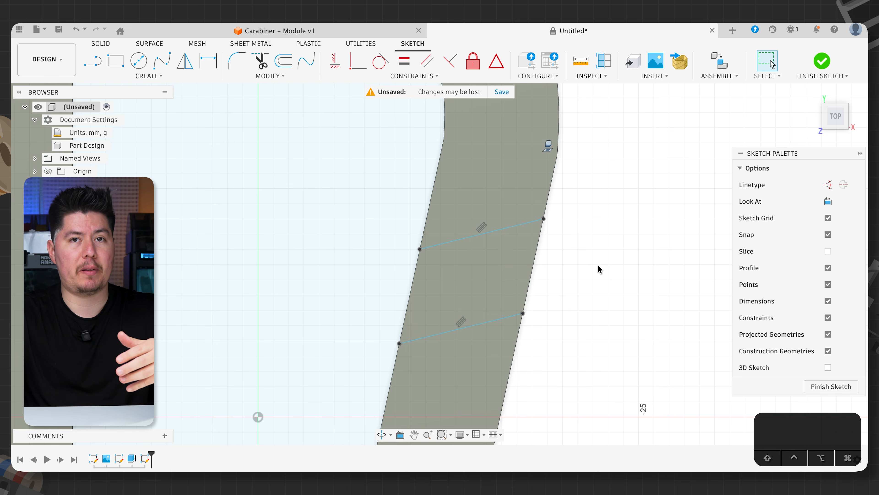
{"action": "left_click", "coordinate": [428, 62]}
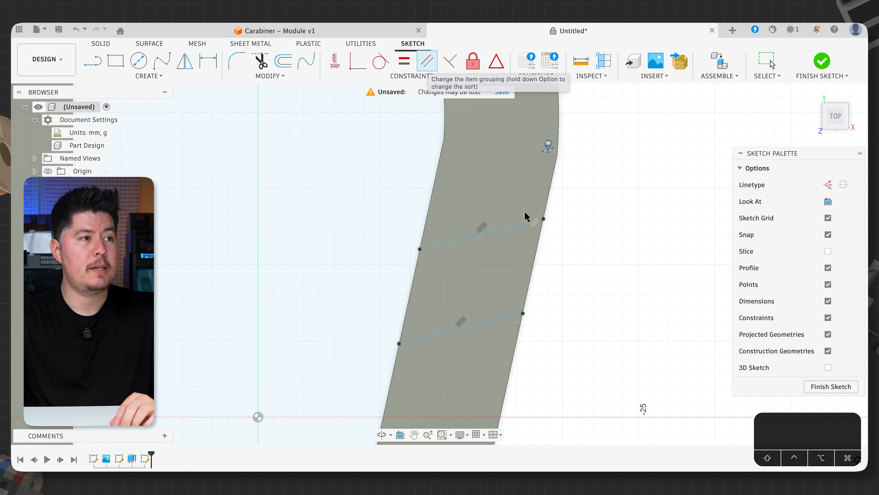
{"action": "left_click", "coordinate": [520, 224]}
{"action": "left_click", "coordinate": [503, 318]}
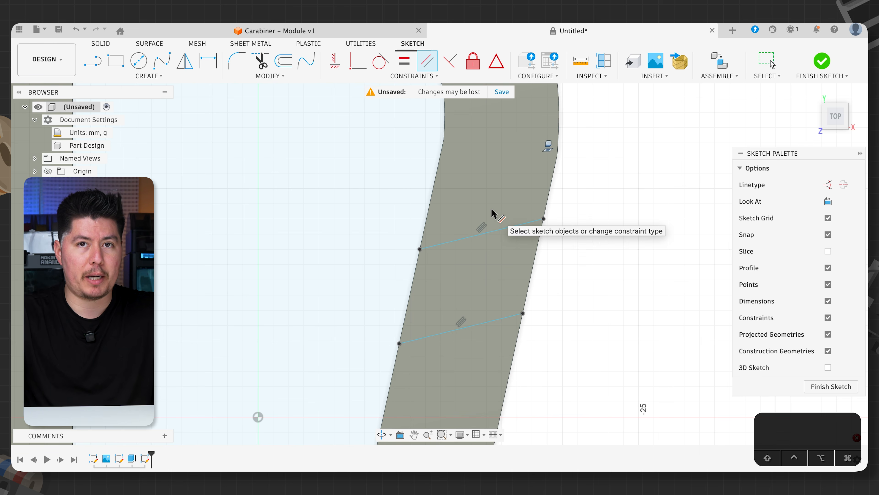
Dimension the angle between the upper crossing line and the gate arm's outer edge above it as 110 degrees
{"action": "key", "text": "d"}
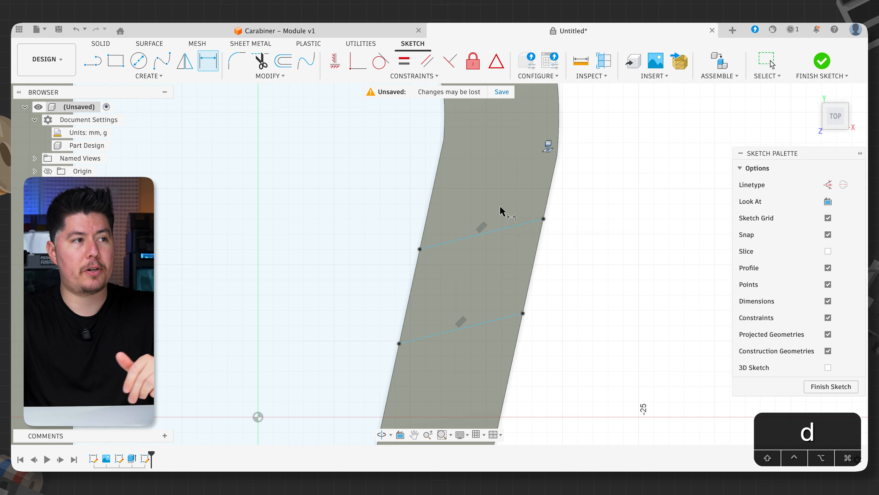
{"action": "left_click", "coordinate": [519, 225]}
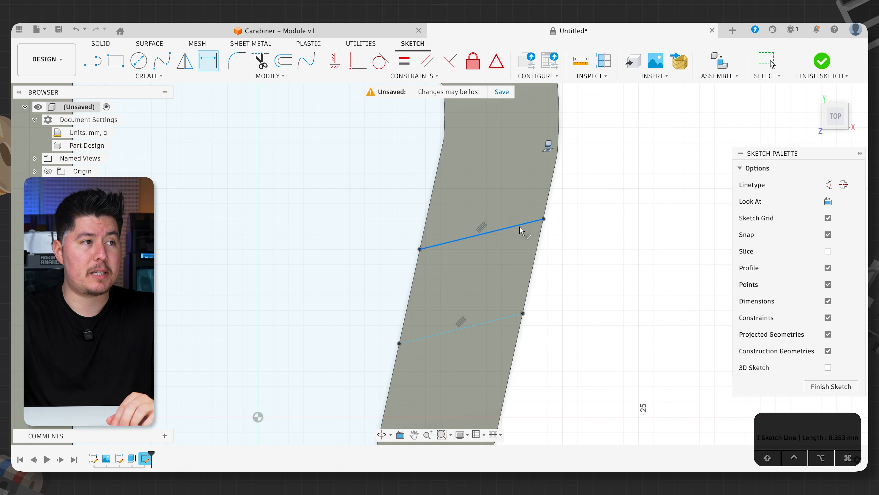
{"action": "left_click", "coordinate": [550, 189]}
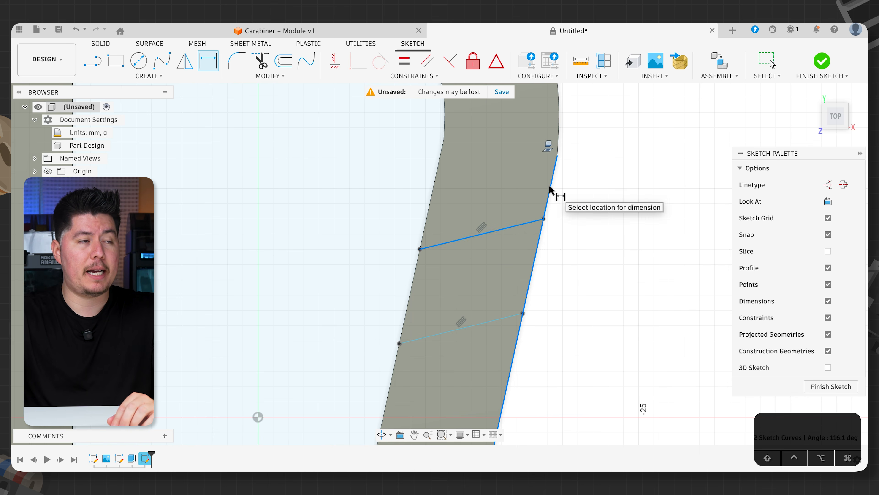
{"action": "left_click", "coordinate": [518, 188]}
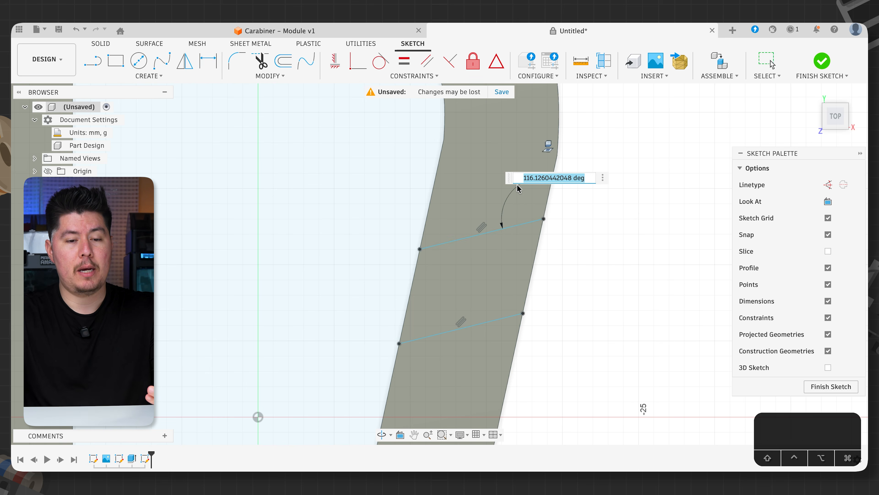
{"action": "type", "text": "11"}
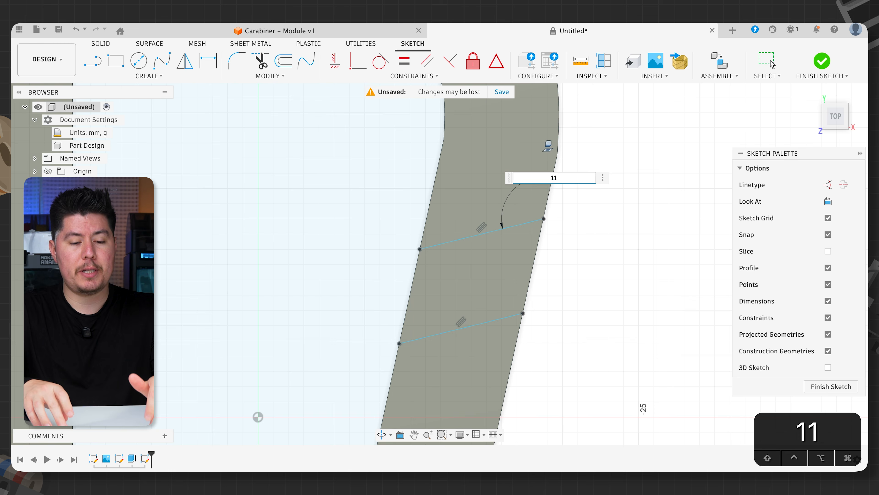
{"action": "type", "text": "0"}
{"action": "key", "text": "Return"}
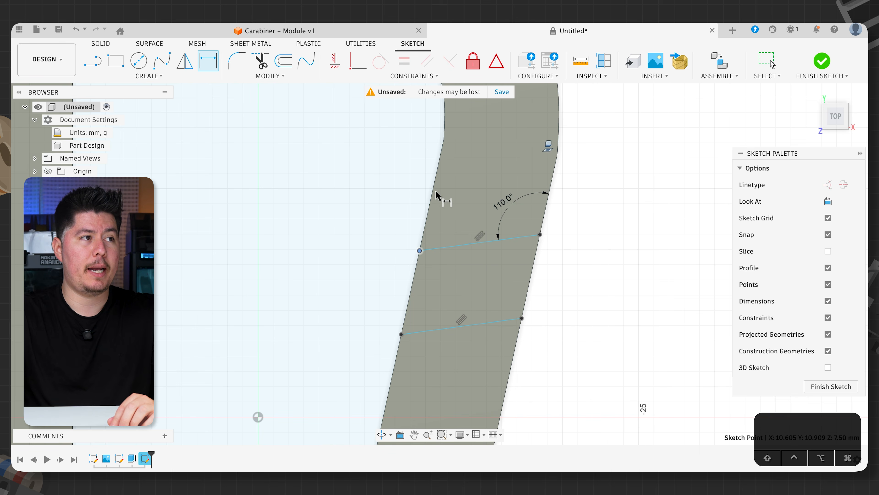
Dimension the upper line's inner endpoint 3 mm from the point where the gate arm's inner edge meets the upper bend
{"action": "left_click", "coordinate": [444, 140]}
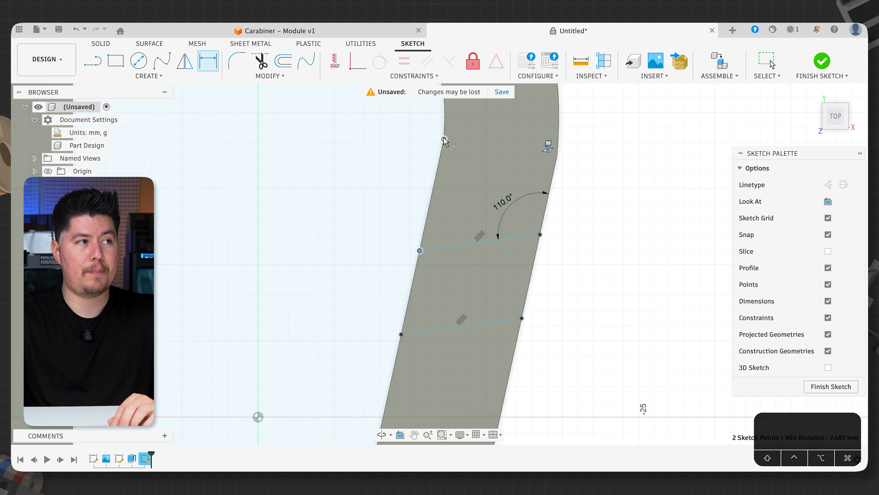
{"action": "left_click", "coordinate": [427, 159]}
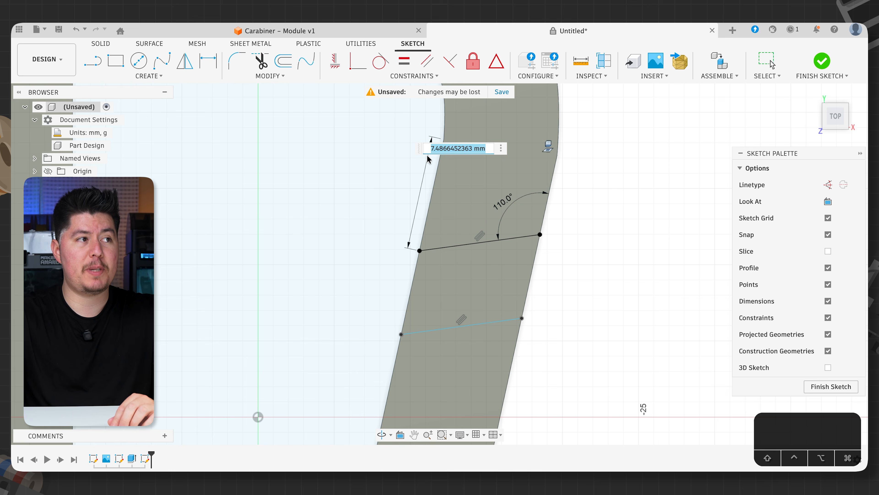
{"action": "type", "text": "3"}
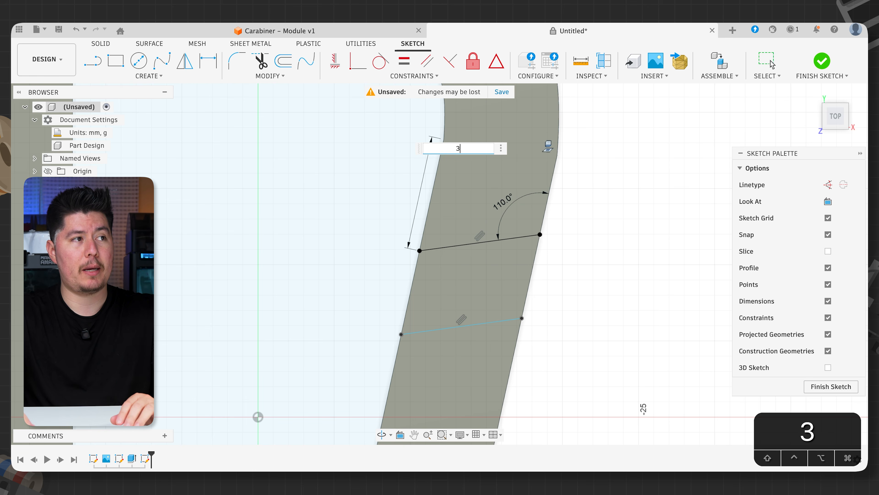
{"action": "key", "text": "Return"}
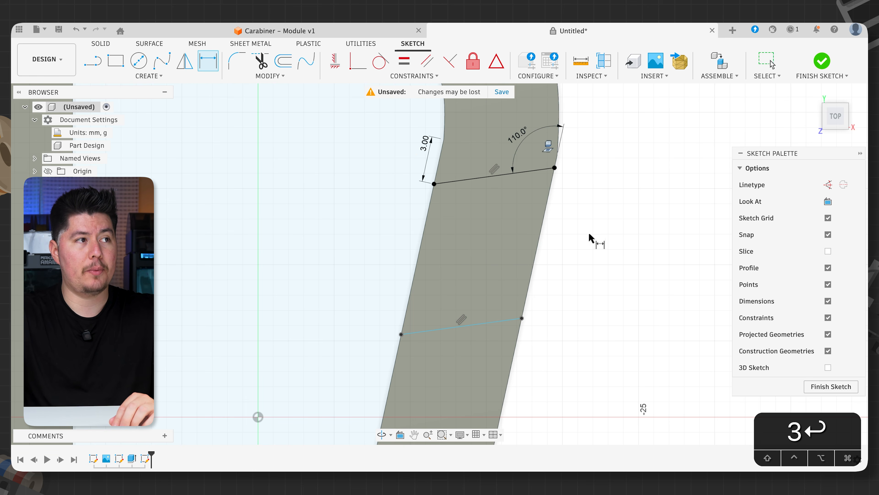
{"action": "scroll", "coordinate": [589, 232], "scroll_direction": "down", "scroll_amount": 3}
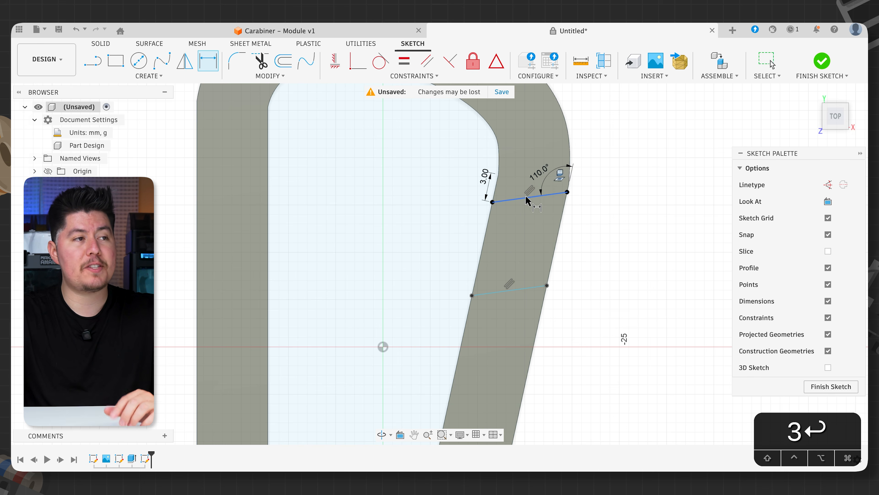
{"action": "key", "text": "Escape"}
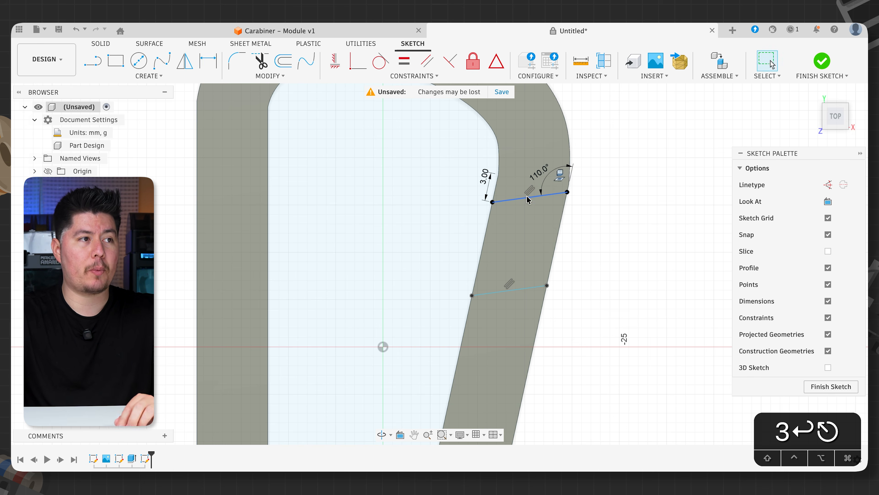
{"action": "left_click", "coordinate": [567, 192]}
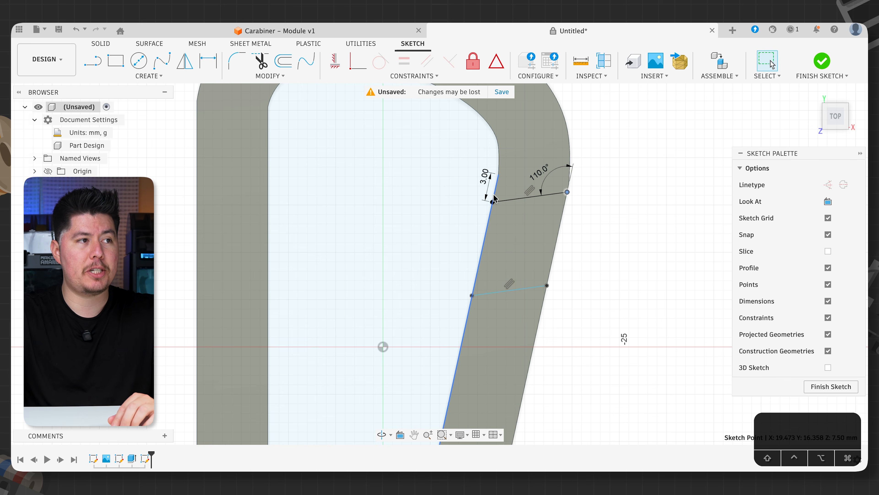
{"action": "left_click", "coordinate": [492, 203]}
{"action": "left_click", "coordinate": [547, 176]}
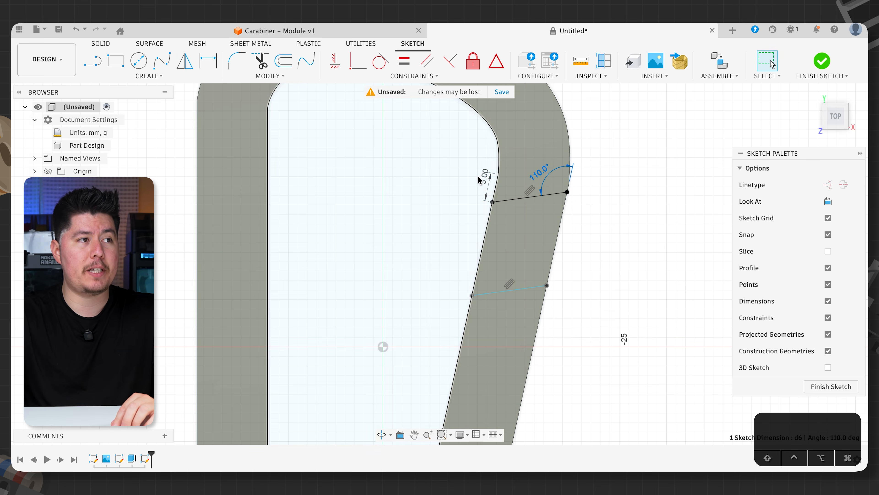
{"action": "left_click", "coordinate": [445, 265]}
{"action": "left_click", "coordinate": [624, 268]}
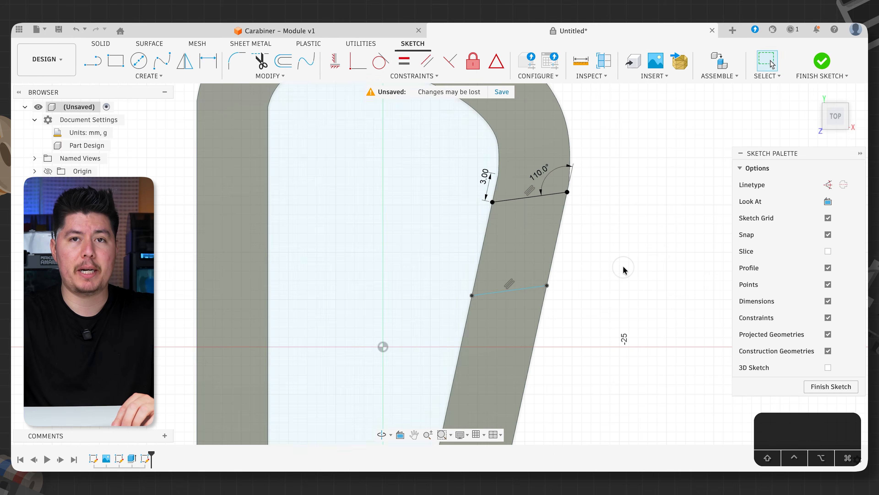
Move the lower crossing line along the gate arm slightly closer to the upper one
{"action": "mouse_move", "coordinate": [539, 290]}
{"action": "left_mouse_down"}
{"action": "mouse_move", "coordinate": [530, 222]}
{"action": "mouse_move", "coordinate": [522, 333]}
{"action": "mouse_move", "coordinate": [539, 250]}
{"action": "mouse_move", "coordinate": [543, 275]}
{"action": "left_mouse_up"}
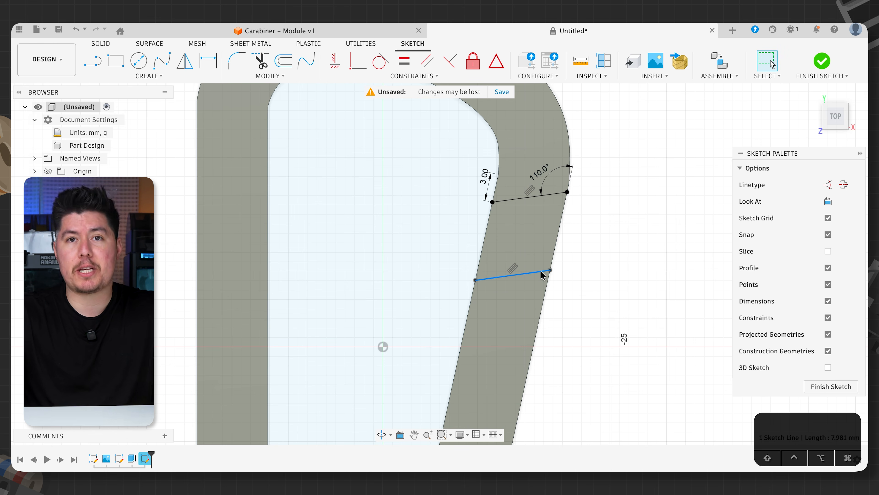
{"action": "left_click", "coordinate": [634, 299]}
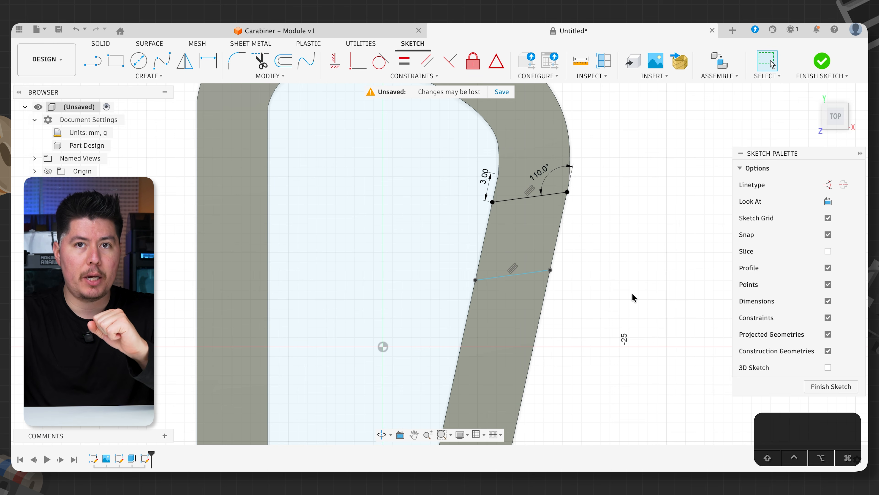
Sketch a three-segment stepped line from the lower crossing line to the upper one, with a short middle jog and an upper segment about 4.5 mm long
{"action": "key", "text": "l"}
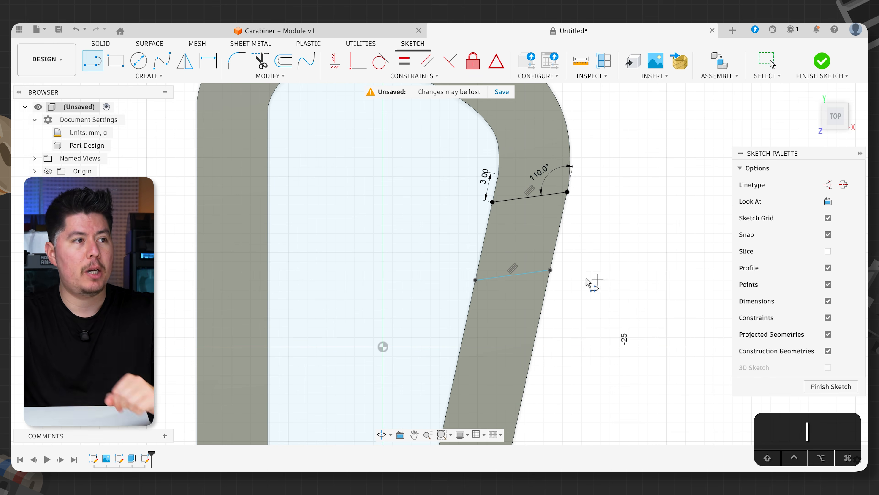
{"action": "scroll", "coordinate": [495, 279], "scroll_direction": "up", "scroll_amount": 5}
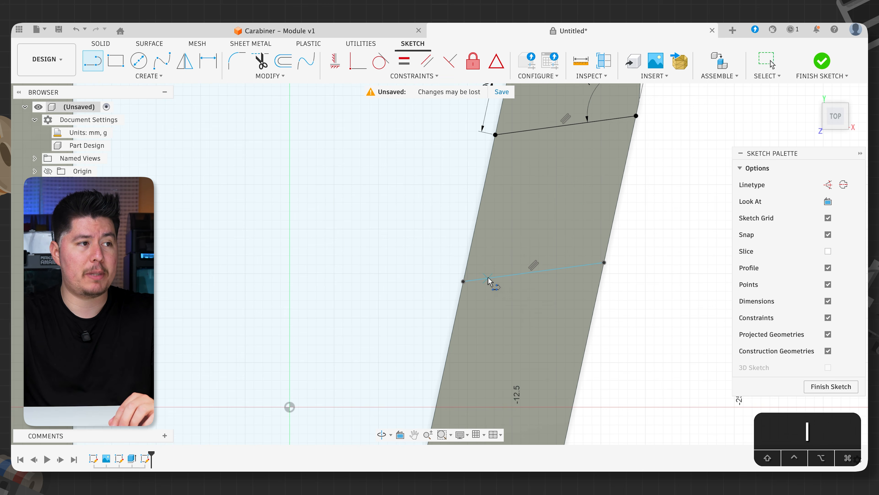
{"action": "left_click", "coordinate": [488, 278]}
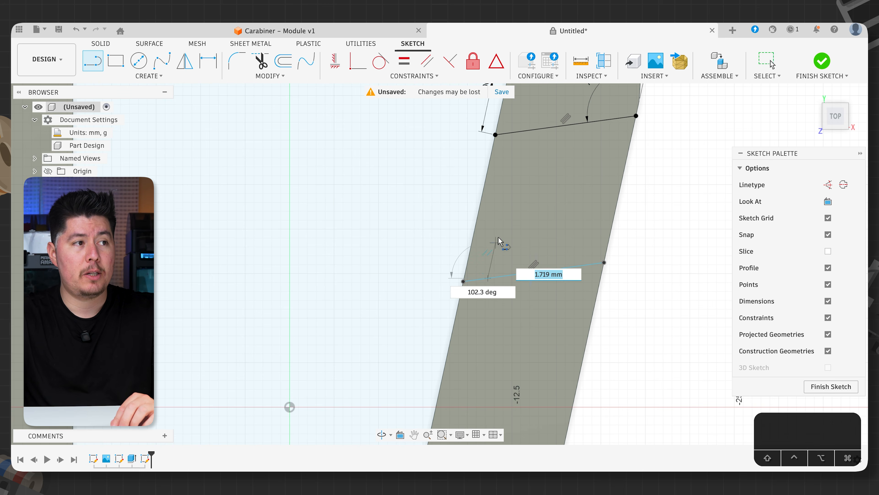
{"action": "left_click", "coordinate": [512, 205]}
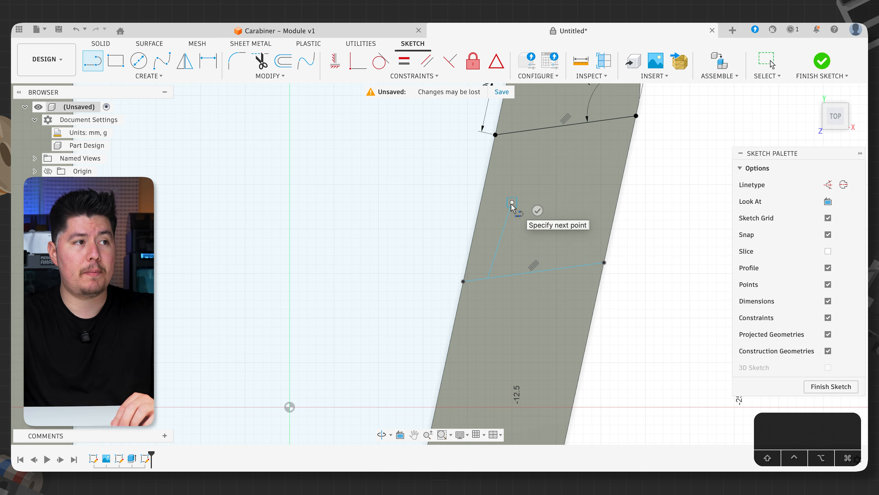
{"action": "left_click", "coordinate": [562, 200]}
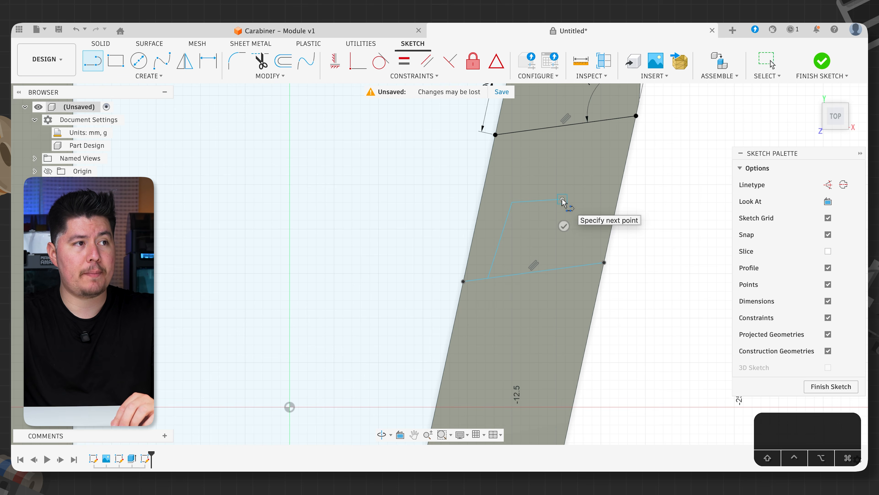
{"action": "double_click", "coordinate": [587, 123]}
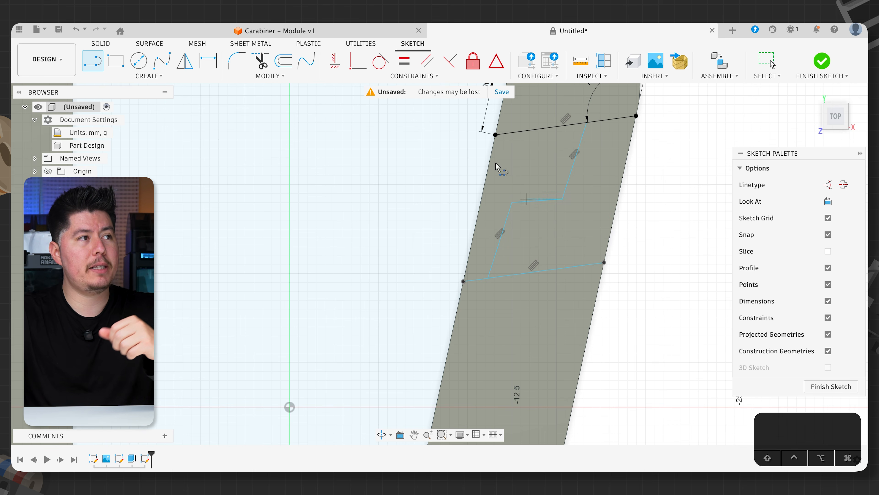
Apply a Parallel constraint between the stepped line's upper segment and the gate arm's outer edge
{"action": "left_click", "coordinate": [425, 66]}
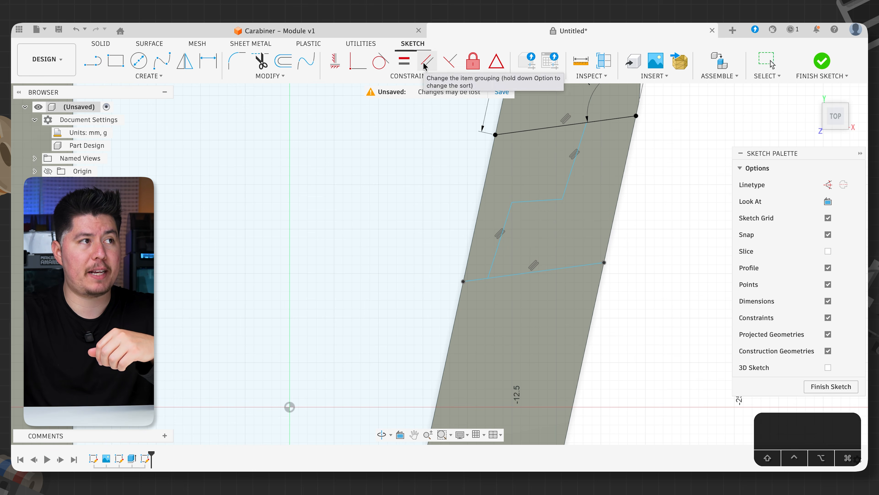
{"action": "left_click", "coordinate": [570, 175]}
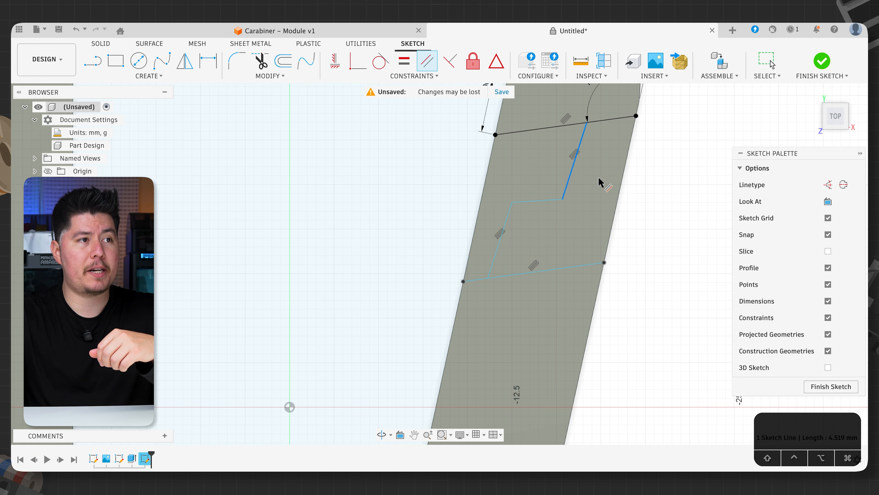
{"action": "left_click", "coordinate": [619, 189]}
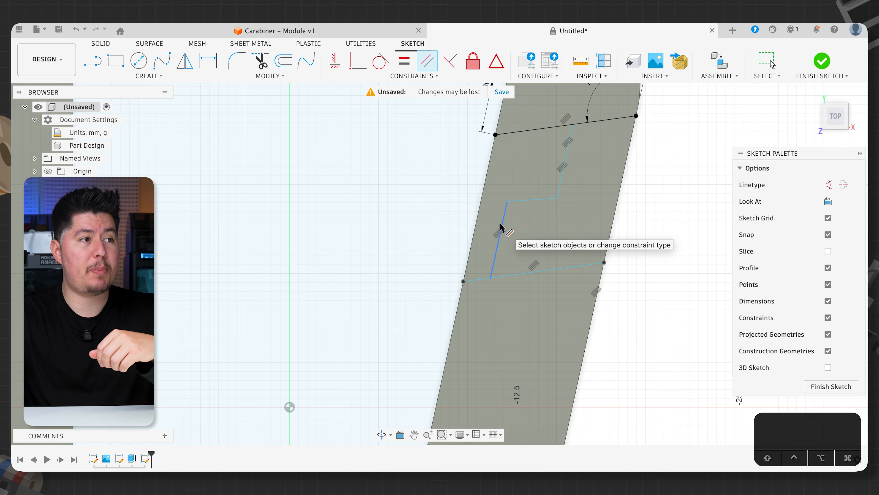
Try to apply a Parallel constraint between the stepped line's lower segment and the gate arm's inner edge
{"action": "left_click", "coordinate": [491, 226]}
{"action": "left_click", "coordinate": [476, 231]}
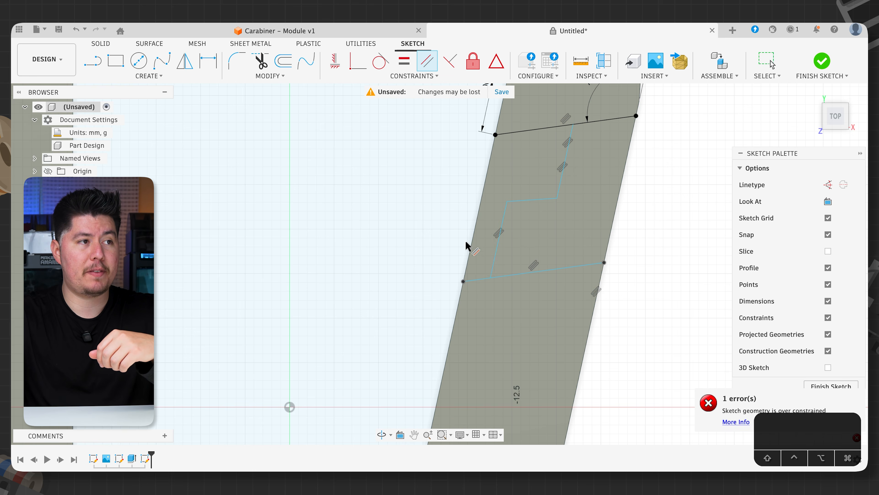
{"action": "key", "text": "Escape"}
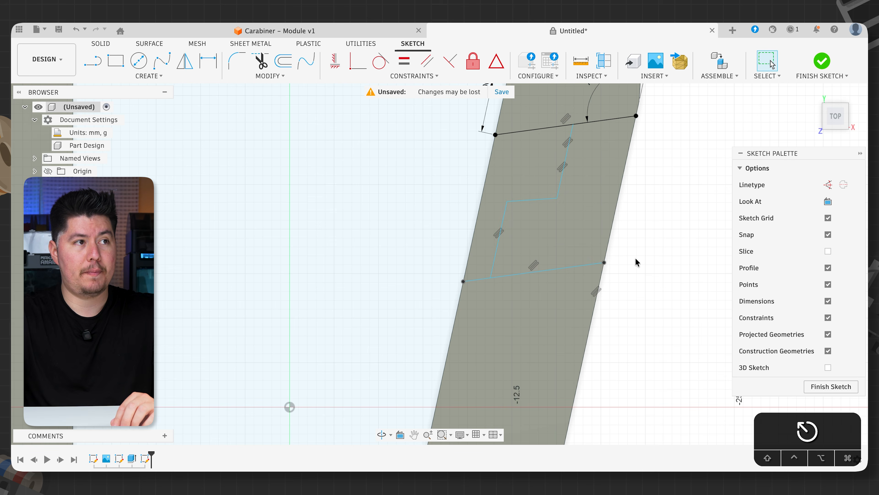
Dimension the distance between the outer endpoints of the two crossing lines as 12 mm
{"action": "middle_click_drag", "start_coordinate": [664, 249], "coordinate": [581, 253]}
{"action": "key", "text": "d"}
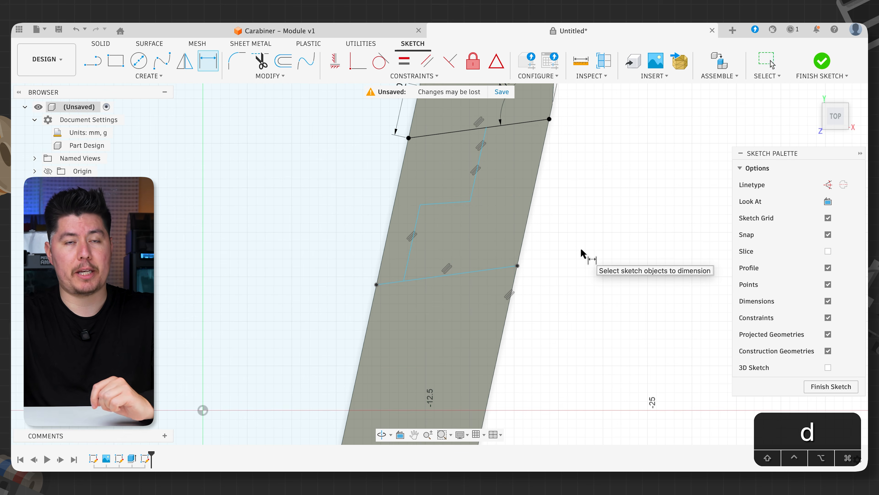
{"action": "left_click", "coordinate": [549, 119]}
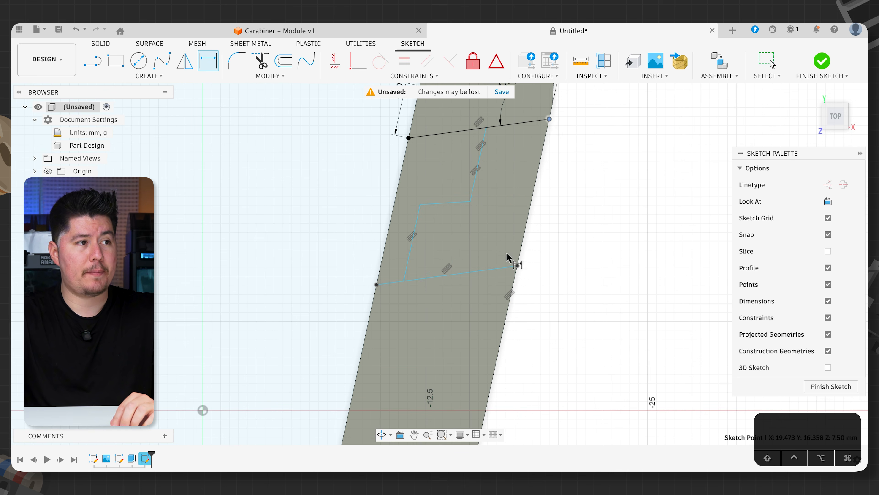
{"action": "left_click", "coordinate": [523, 266]}
{"action": "left_click", "coordinate": [535, 257]}
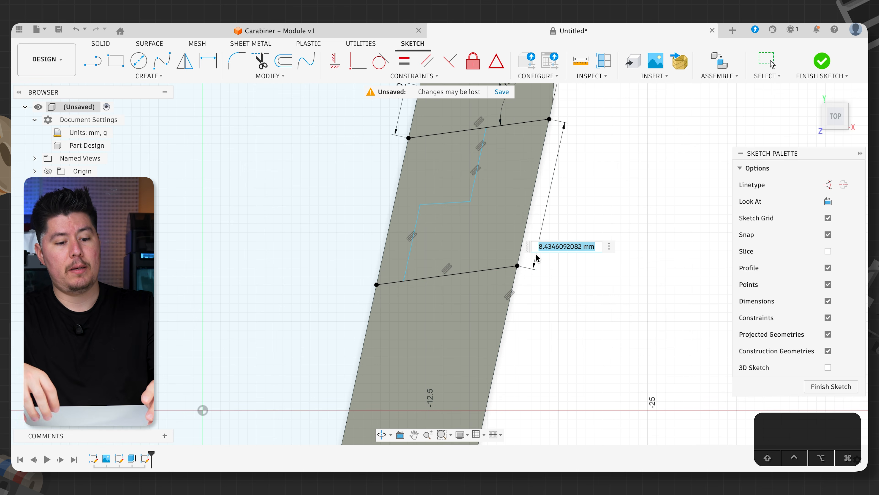
{"action": "type", "text": "12"}
{"action": "key", "text": "Return"}
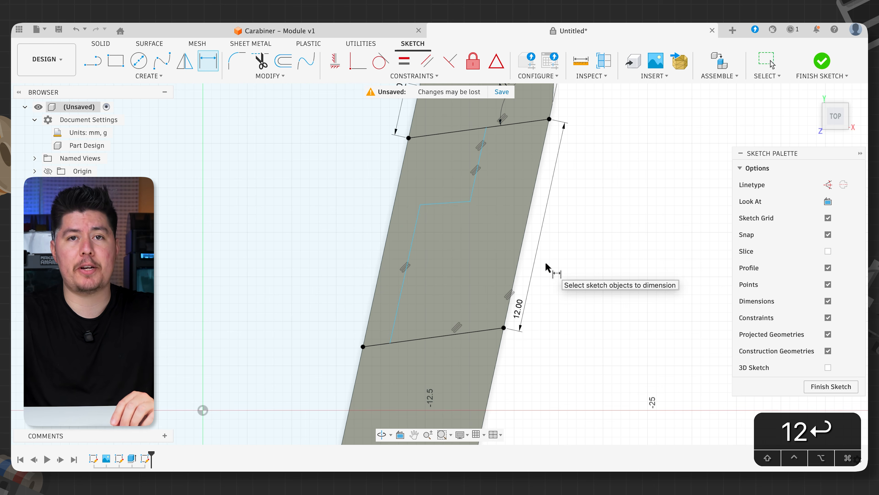
Dimension the stepped line's upper and lower segments as 6 mm long each
{"action": "left_click", "coordinate": [480, 173]}
{"action": "left_click", "coordinate": [474, 184]}
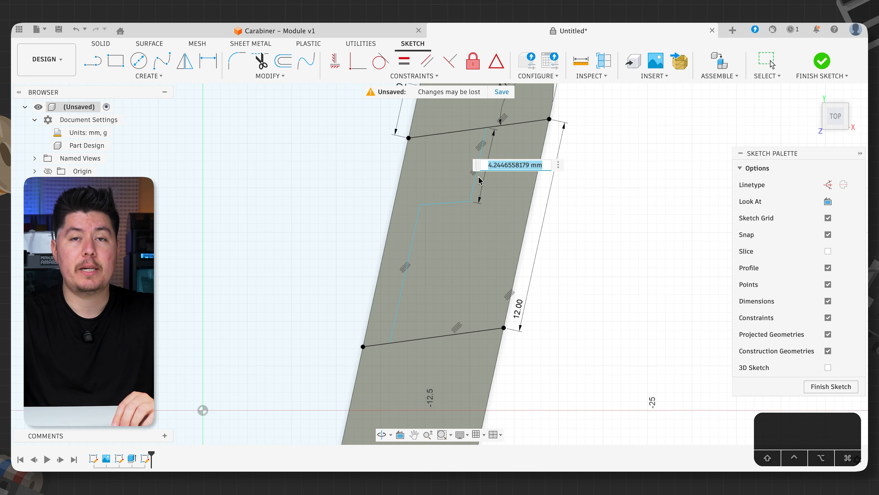
{"action": "type", "text": "6"}
{"action": "key", "text": "Return"}
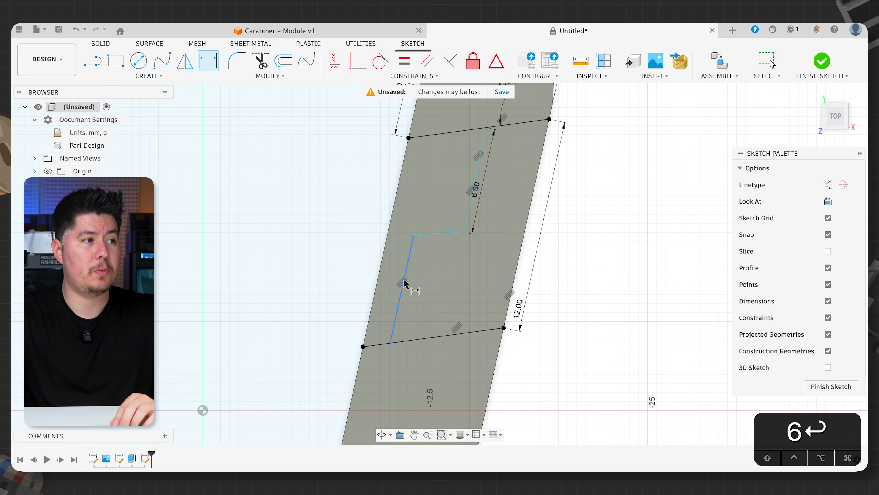
{"action": "left_click", "coordinate": [404, 293]}
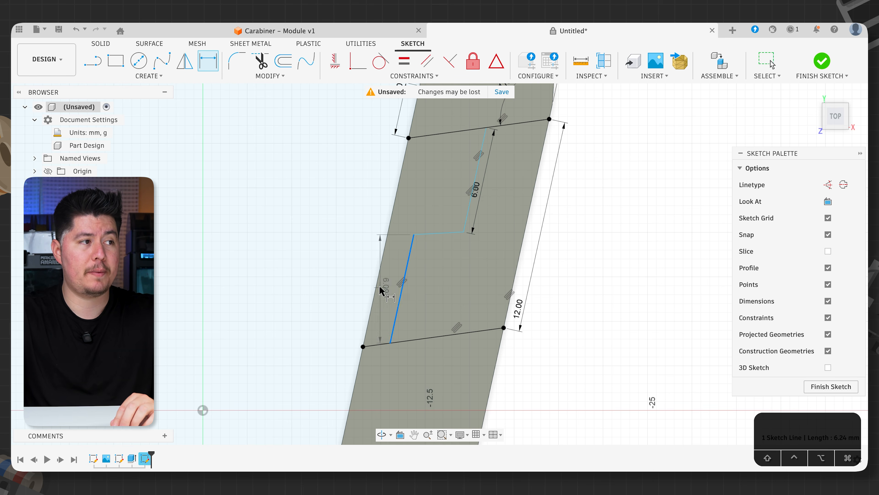
{"action": "left_click", "coordinate": [396, 294]}
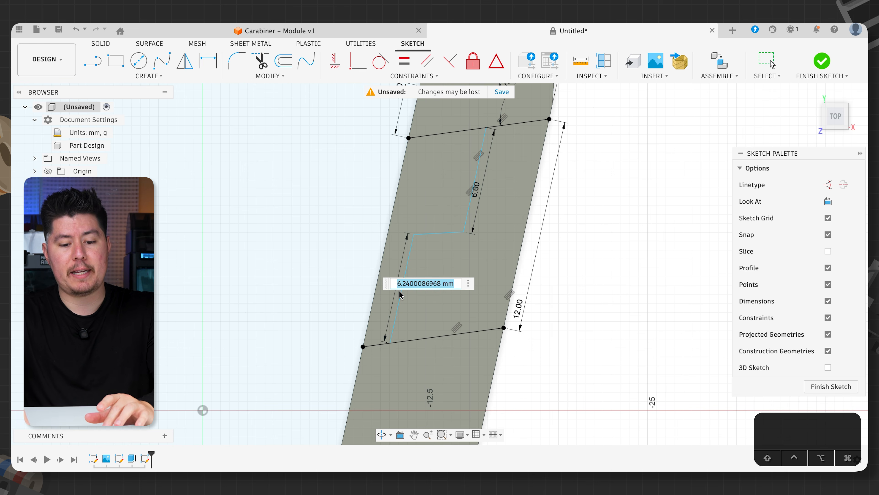
{"action": "type", "text": "6"}
{"action": "key", "text": "Return"}
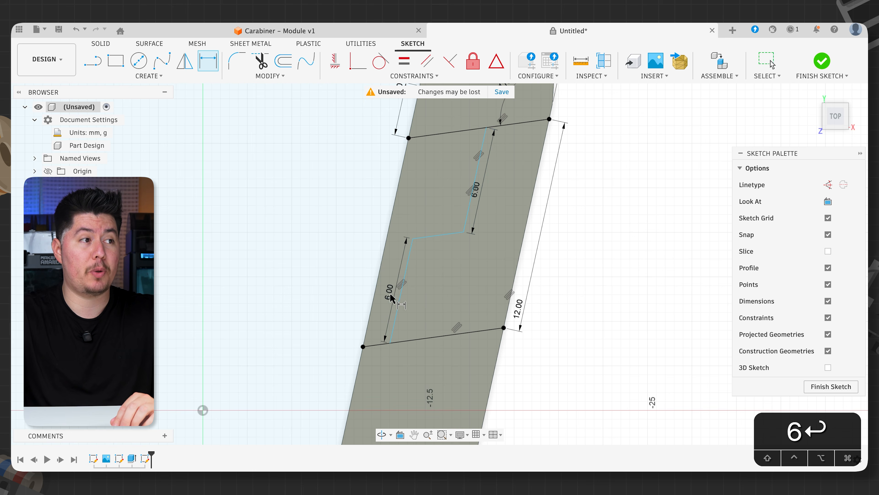
Dimension the stepped line's upper segment 2.25 mm from the gate arm's outer edge
{"action": "left_click", "coordinate": [474, 177]}
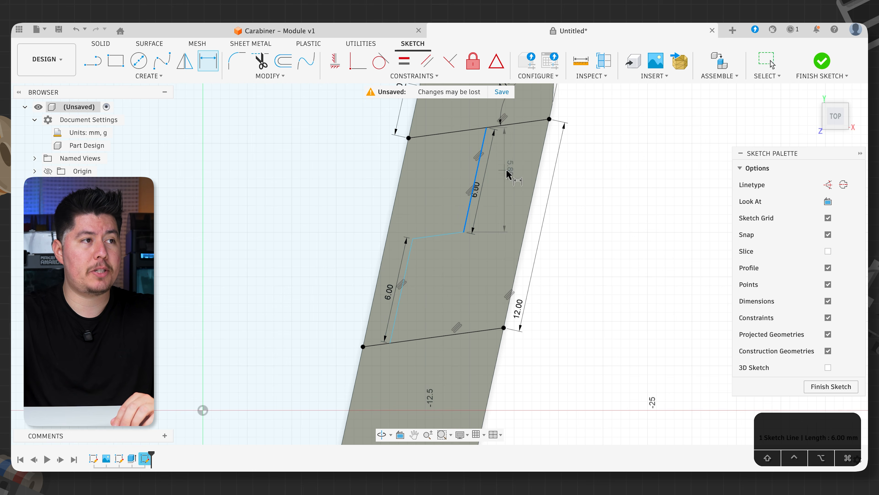
{"action": "left_click", "coordinate": [535, 180]}
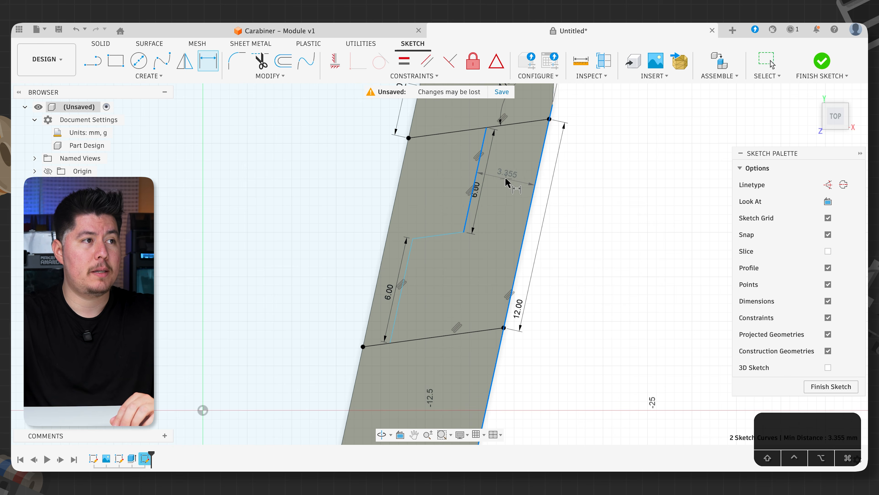
{"action": "left_click", "coordinate": [505, 182]}
{"action": "type", "text": "2.25"}
{"action": "key", "text": "Return"}
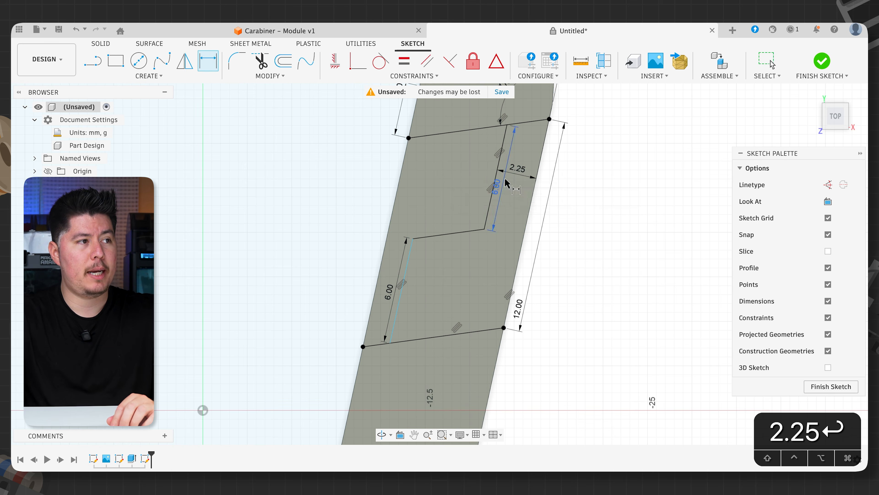
Dimension the stepped line's lower segment 2.25 mm from the gate arm's inner edge and finish the sketch
{"action": "left_click", "coordinate": [406, 265]}
{"action": "left_click", "coordinate": [380, 267]}
{"action": "left_click", "coordinate": [391, 268]}
{"action": "type", "text": "2.25"}
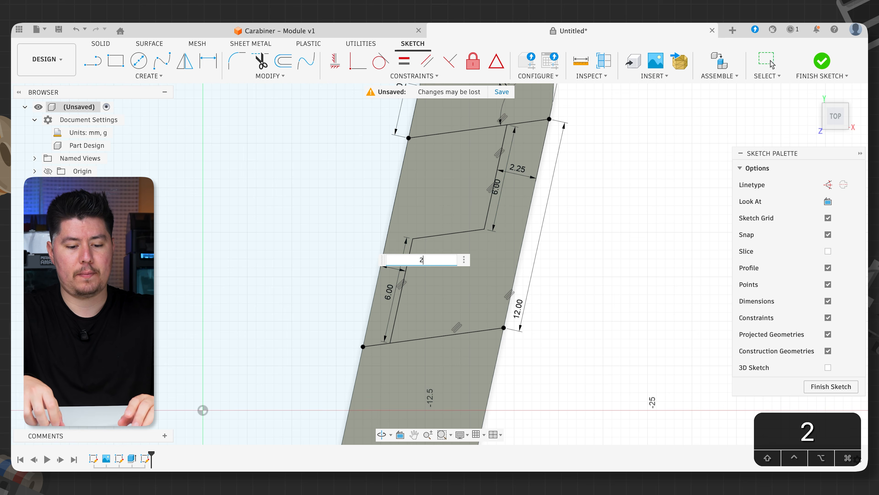
{"action": "key", "text": "Return"}
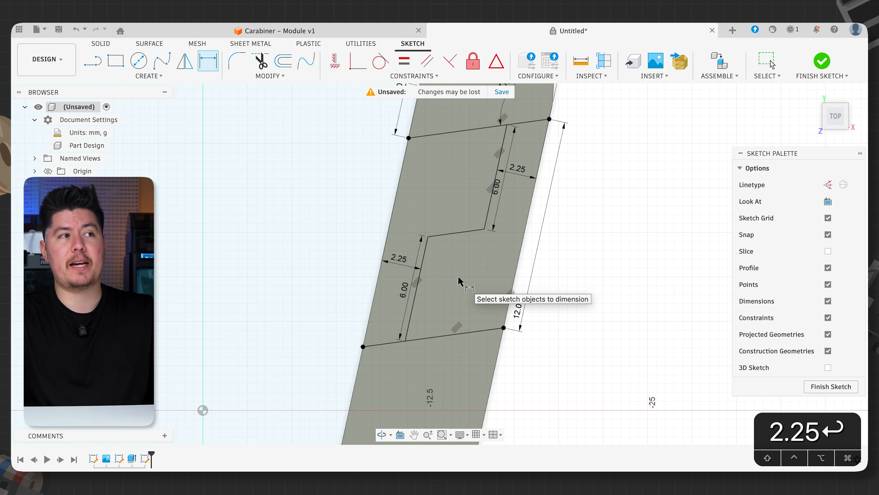
{"action": "scroll", "coordinate": [571, 218], "scroll_direction": "down", "scroll_amount": 3}
{"action": "key", "text": "Escape"}
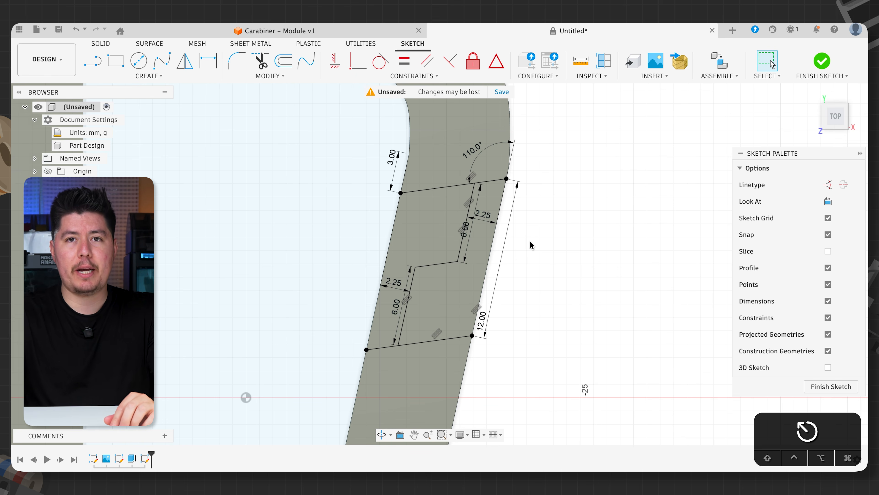
{"action": "left_click", "coordinate": [812, 65]}
Extrude both profiles between the crossing lines as a cut, with extent To Object set to the carabiner's bottom face
{"action": "middle_click_drag", "start_coordinate": [625, 353], "coordinate": [589, 306], "text": "shift"}
{"action": "scroll", "coordinate": [562, 352], "scroll_direction": "down", "scroll_amount": 3}
{"action": "middle_click_drag", "start_coordinate": [567, 360], "coordinate": [530, 276]}
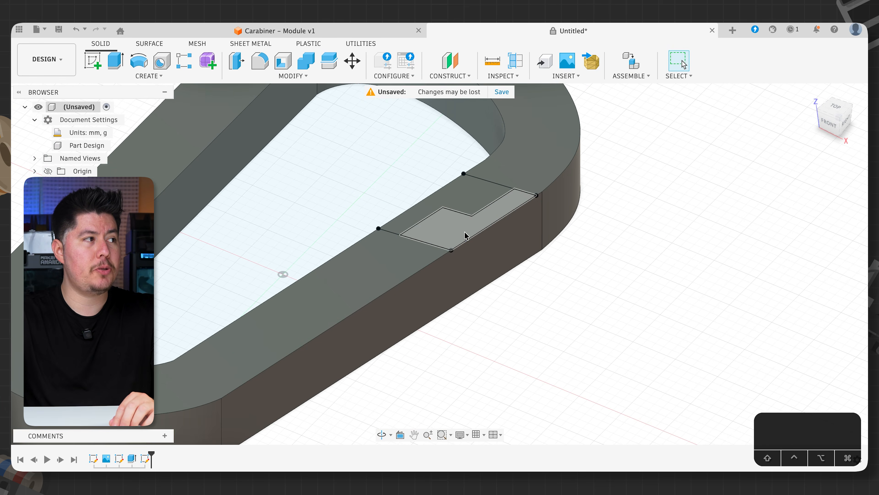
{"action": "left_click", "coordinate": [455, 224]}
{"action": "left_click", "coordinate": [461, 196]}
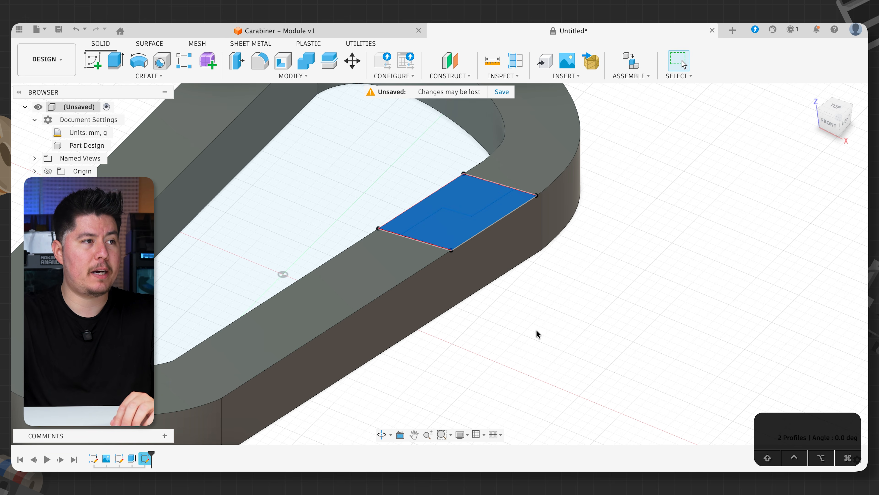
{"action": "key", "text": "e"}
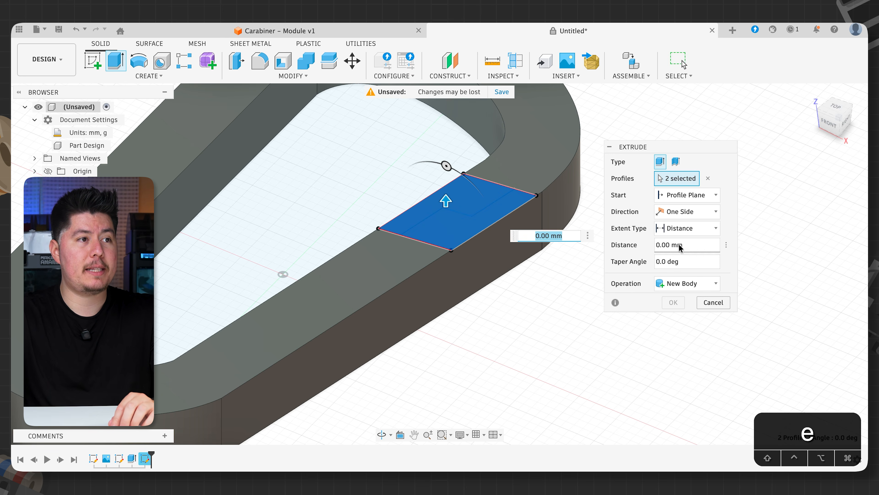
{"action": "left_click", "coordinate": [671, 229]}
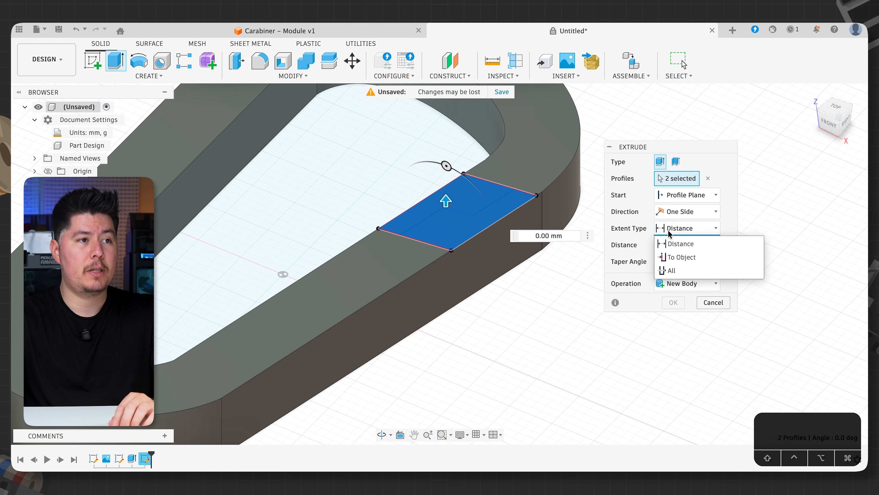
{"action": "left_click", "coordinate": [667, 255]}
{"action": "middle_click_drag", "start_coordinate": [565, 408], "coordinate": [554, 230], "text": "shift"}
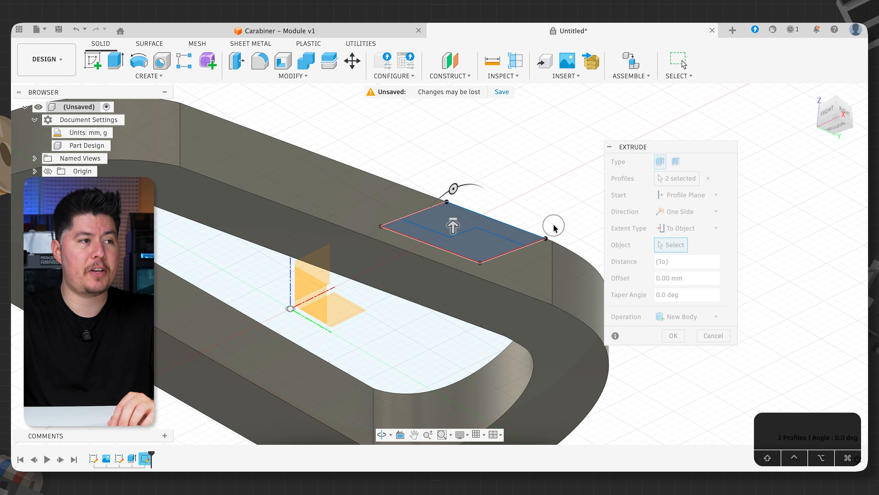
{"action": "left_click", "coordinate": [473, 289]}
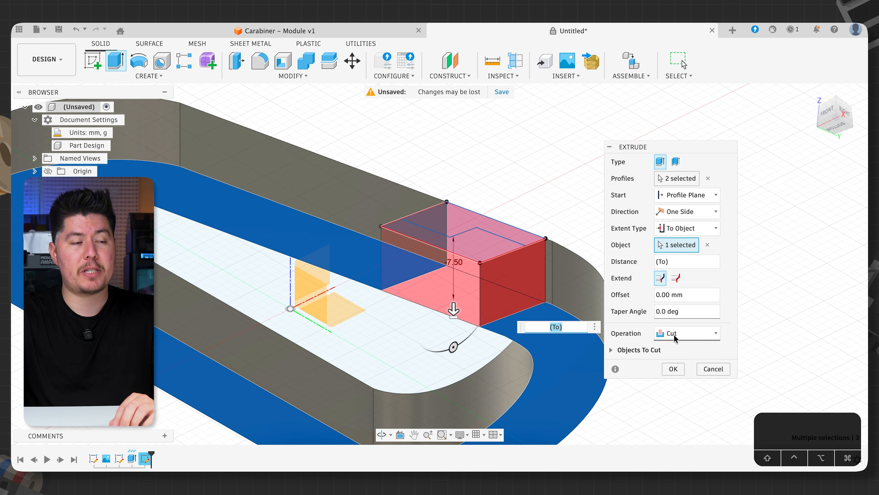
{"action": "left_click", "coordinate": [673, 369]}
Show the stepped-line sketch again and split the carabiner body using the gate opening's upper end face as the splitting tool
{"action": "middle_click_drag", "start_coordinate": [460, 126], "coordinate": [472, 203], "text": "shift"}
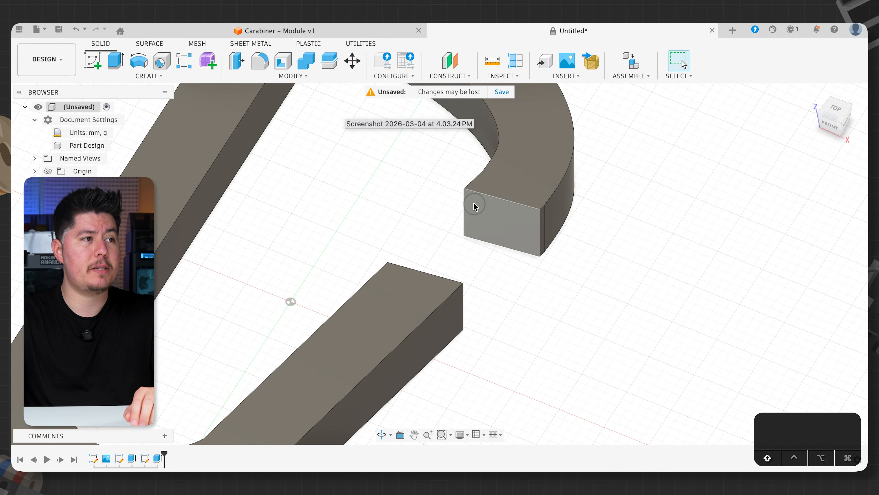
{"action": "left_click", "coordinate": [58, 248]}
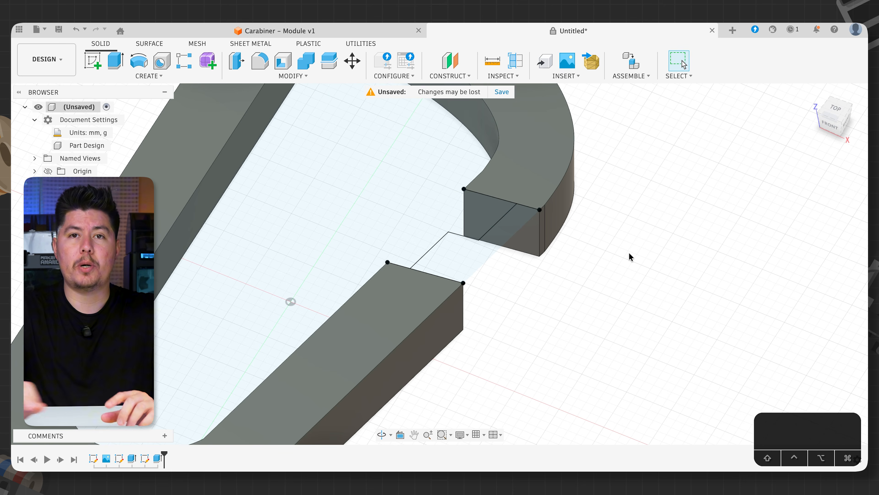
{"action": "key", "text": "s"}
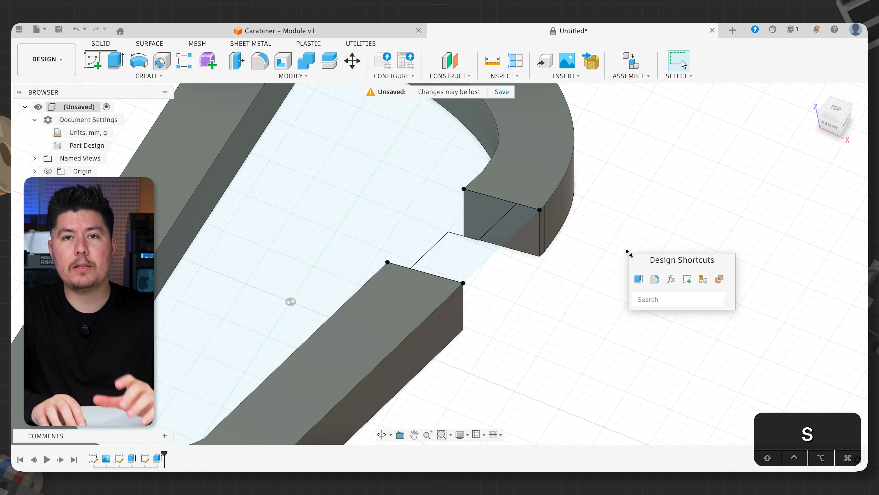
{"action": "type", "text": "split"}
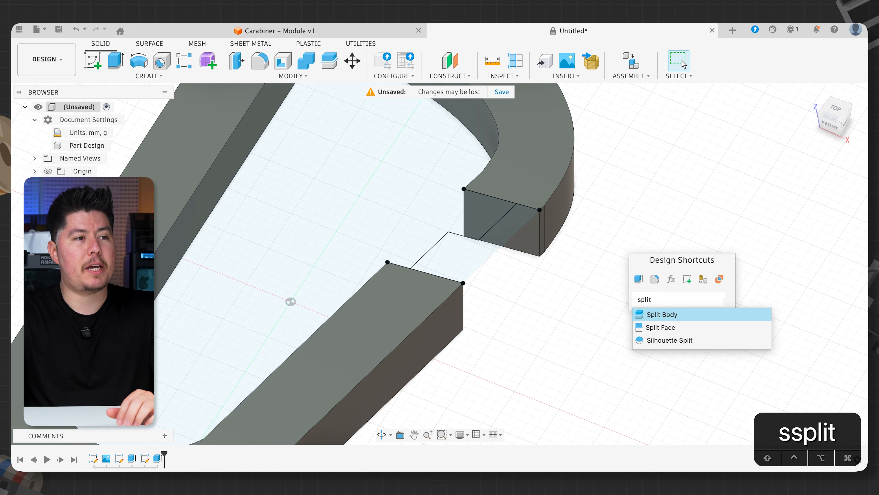
{"action": "left_click", "coordinate": [656, 315]}
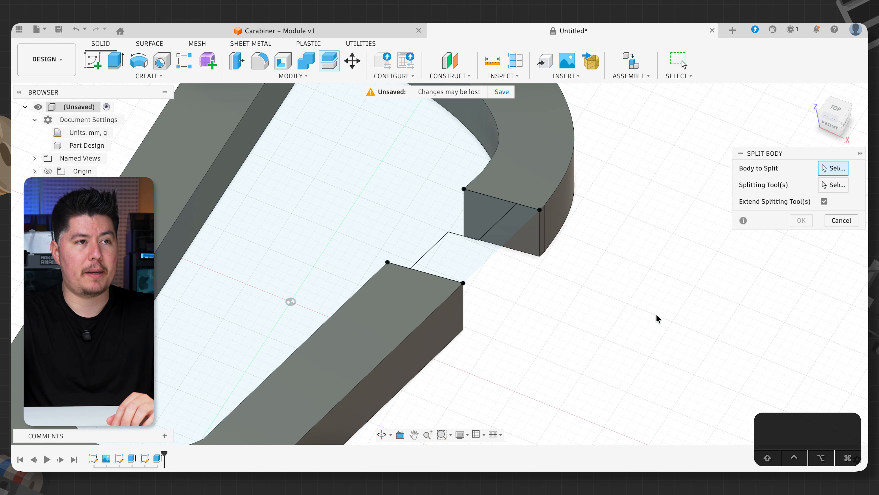
{"action": "left_click", "coordinate": [535, 191]}
{"action": "left_click_drag", "start_coordinate": [779, 155], "coordinate": [646, 237]}
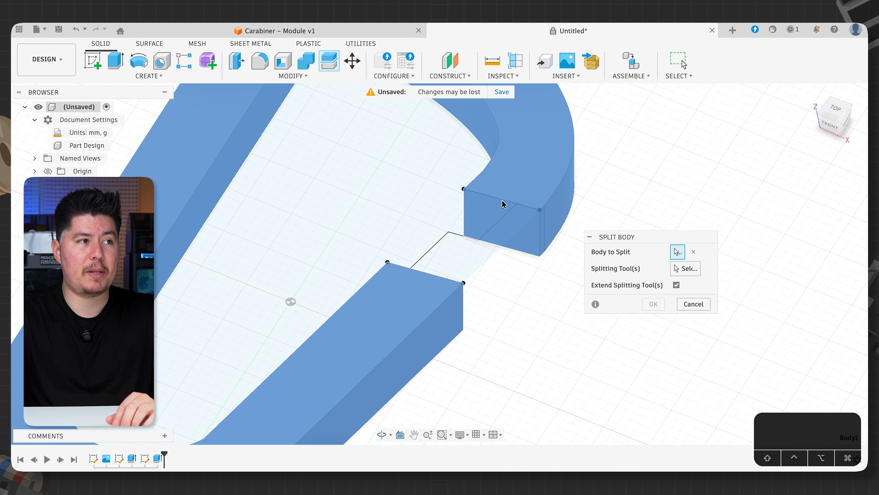
{"action": "left_click", "coordinate": [689, 269]}
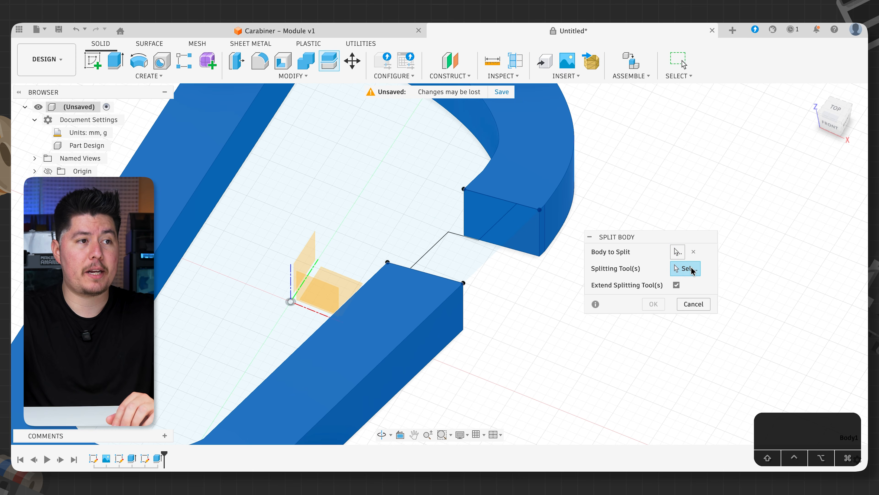
{"action": "left_click", "coordinate": [499, 210]}
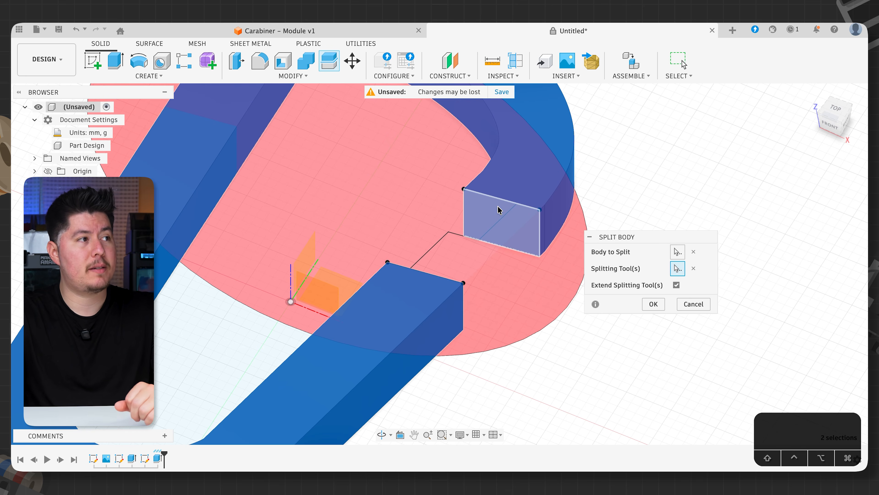
{"action": "scroll", "coordinate": [302, 179], "scroll_direction": "down", "scroll_amount": 5}
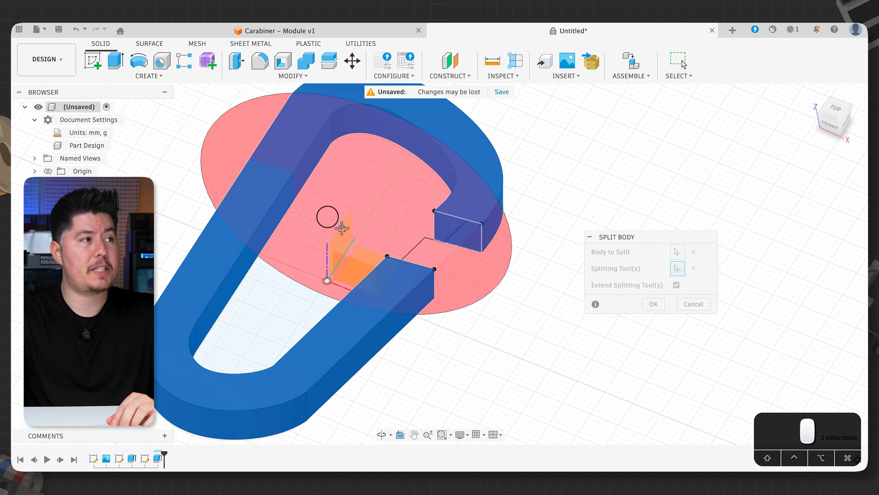
{"action": "scroll", "coordinate": [370, 249], "scroll_direction": "up", "scroll_amount": 1}
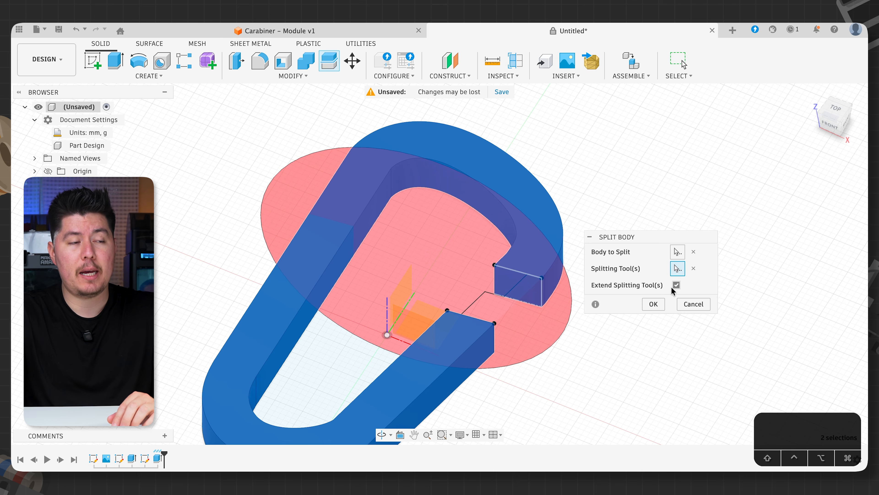
{"action": "left_click", "coordinate": [654, 304]}
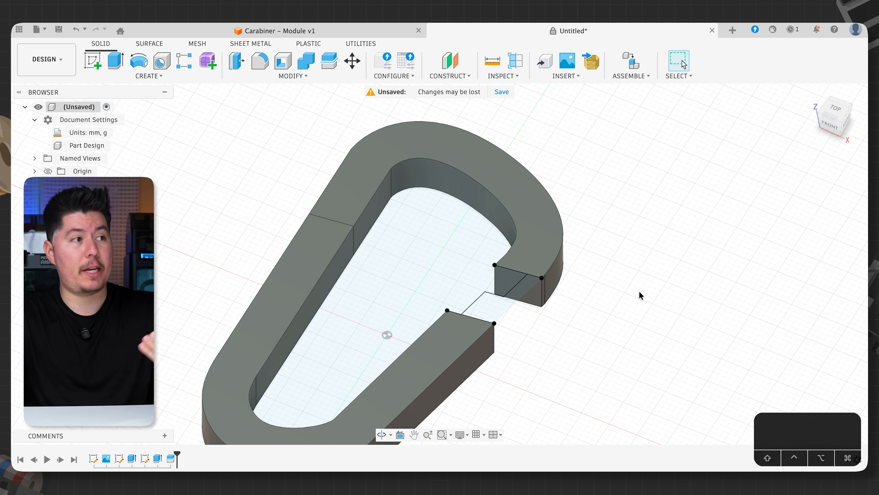
Expand the list of bodies, identify the two halves of the carabiner, and hide the upper half, Body1
{"action": "left_click", "coordinate": [336, 213]}
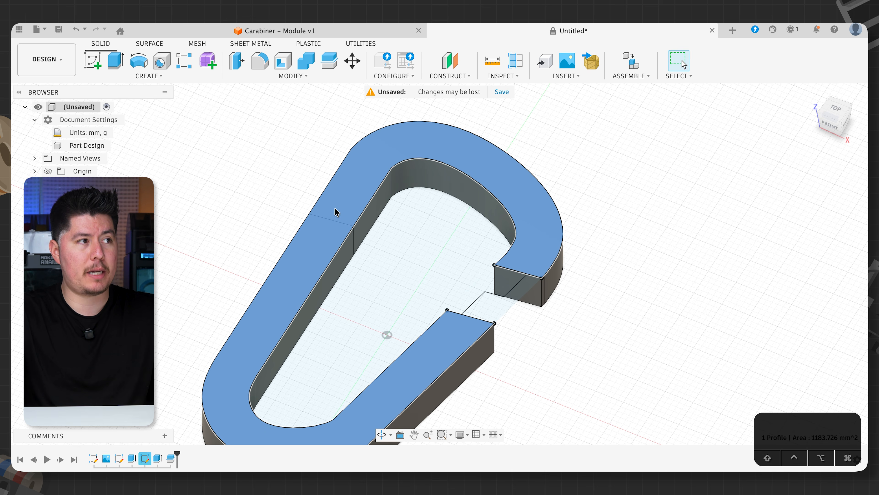
{"action": "left_click", "coordinate": [243, 236]}
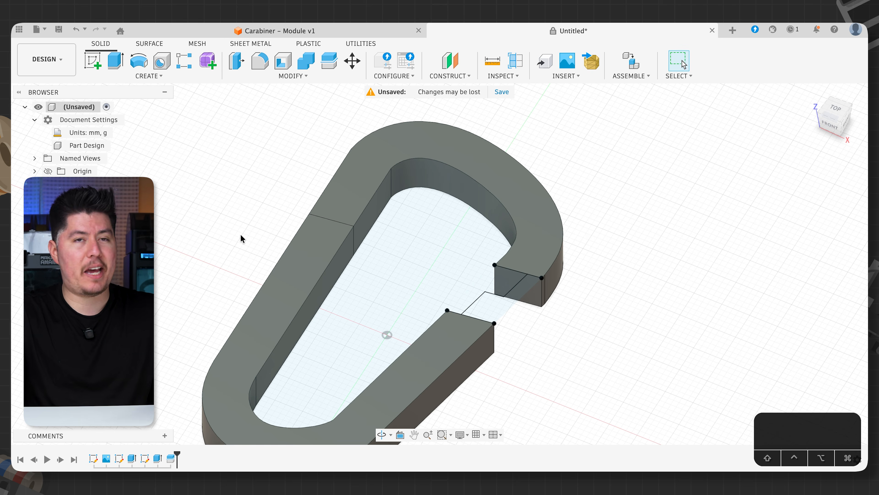
{"action": "left_click", "coordinate": [34, 184]}
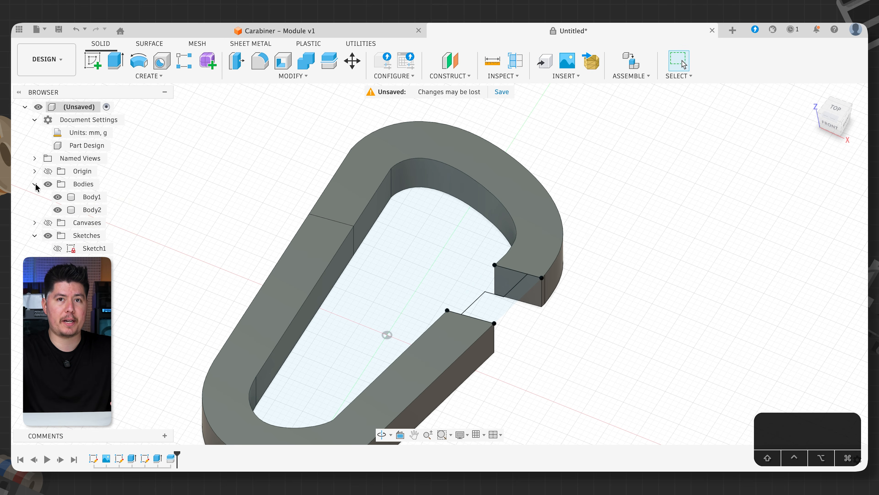
{"action": "left_click", "coordinate": [84, 198]}
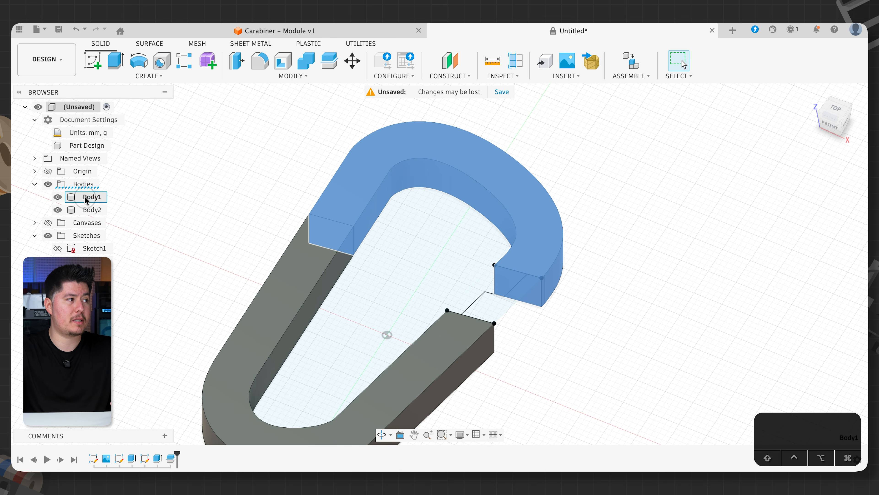
{"action": "left_click", "coordinate": [88, 209]}
{"action": "left_click", "coordinate": [138, 206]}
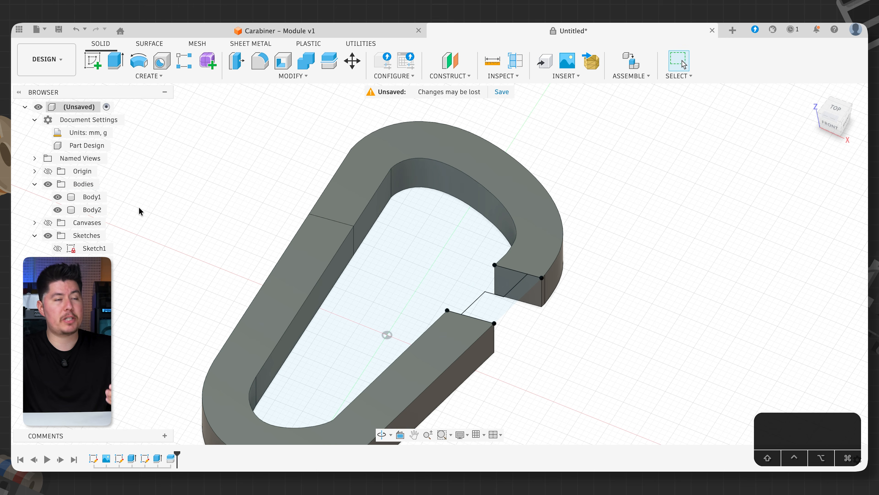
{"action": "left_click", "coordinate": [57, 197]}
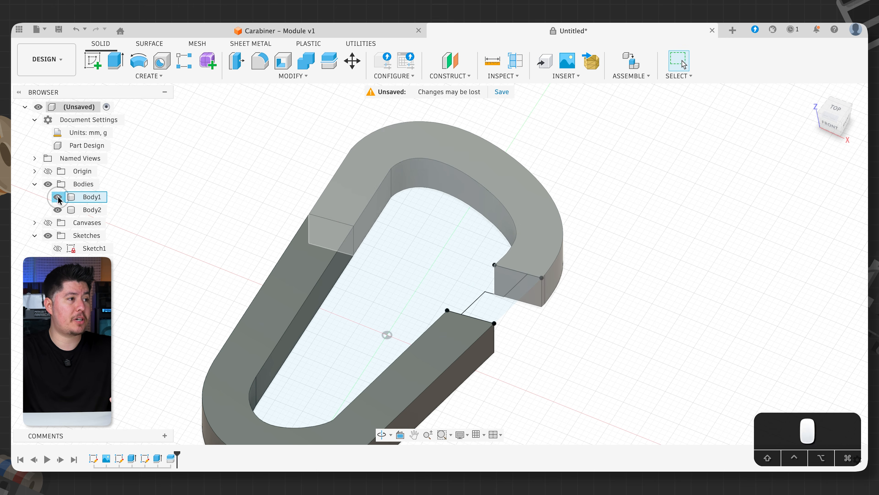
{"action": "left_click", "coordinate": [82, 210]}
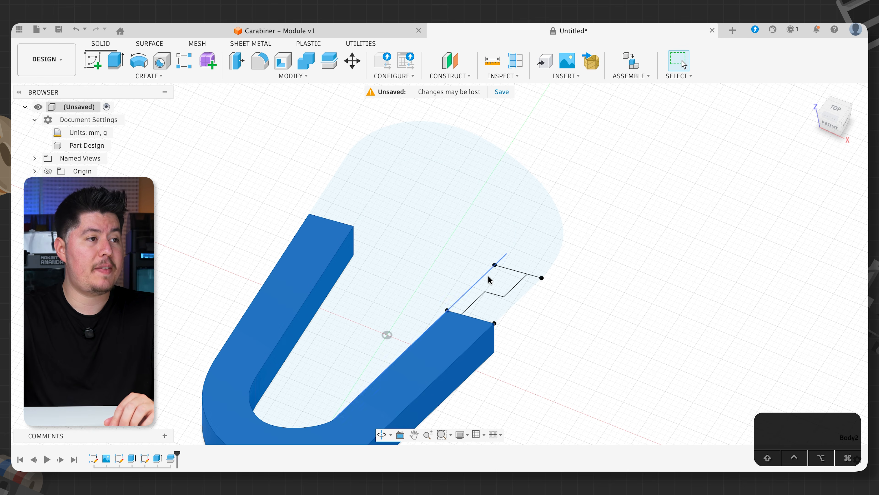
Extrude the inner stepped profile in the gate opening To Object, ending at the lower half's bottom face, with operation Join
{"action": "left_click", "coordinate": [500, 282]}
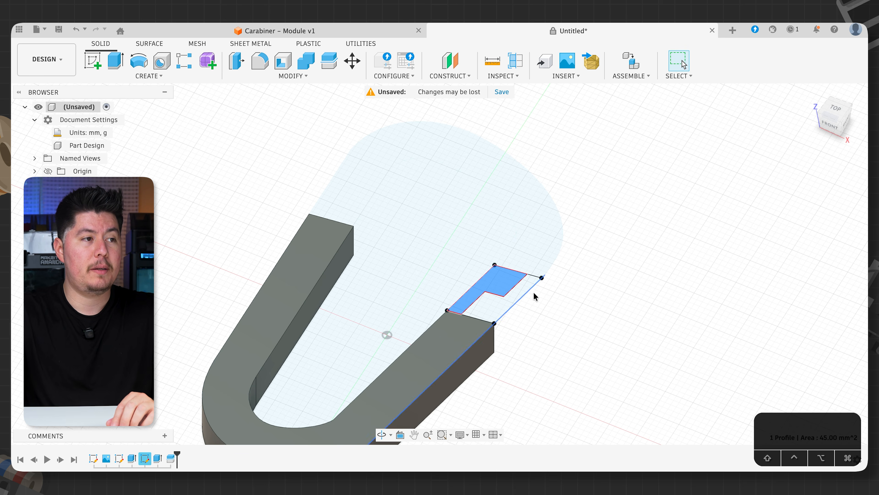
{"action": "middle_click_drag", "start_coordinate": [569, 387], "coordinate": [447, 208], "text": "shift"}
{"action": "key", "text": "e"}
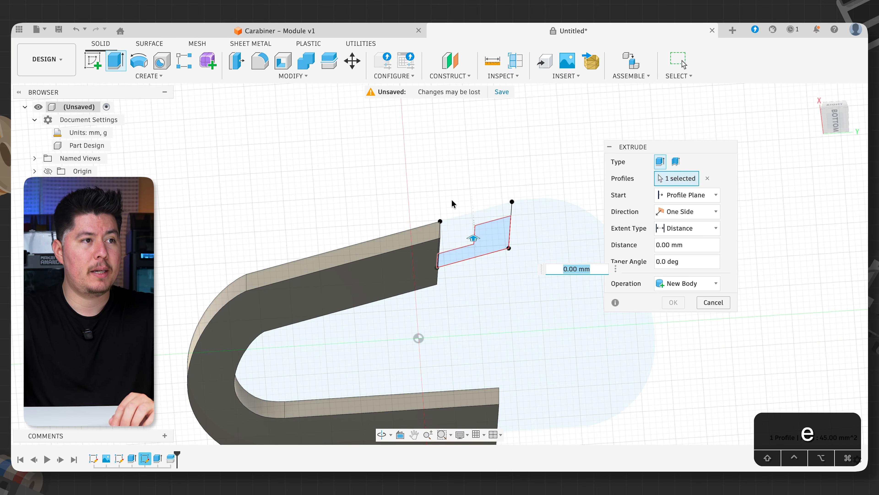
{"action": "left_click", "coordinate": [680, 229]}
{"action": "left_click", "coordinate": [681, 257]}
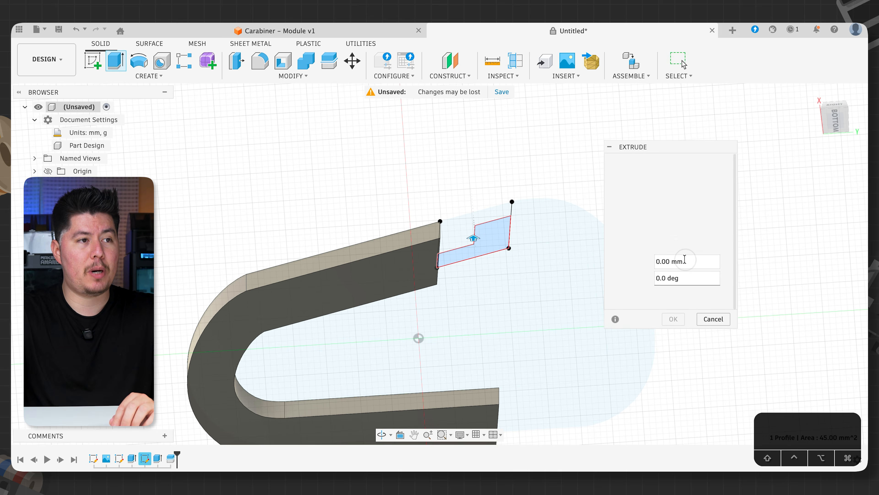
{"action": "left_click", "coordinate": [309, 279]}
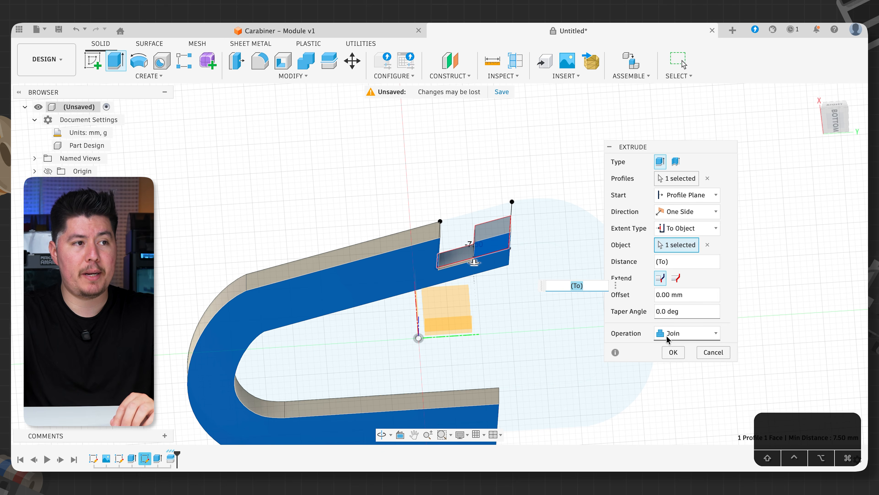
{"action": "left_click", "coordinate": [673, 352]}
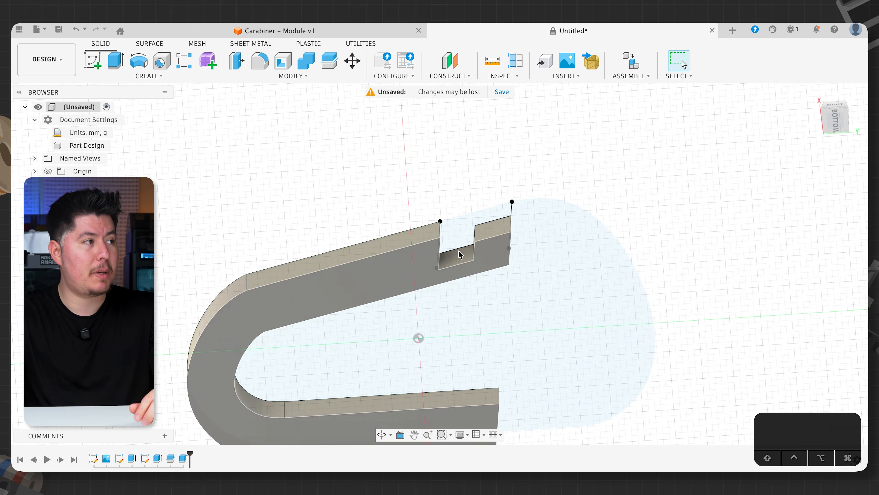
Show only the upper half and extrude the outer stepped profile To Object, ending at that half's bottom face, with operation Join
{"action": "left_click", "coordinate": [57, 210]}
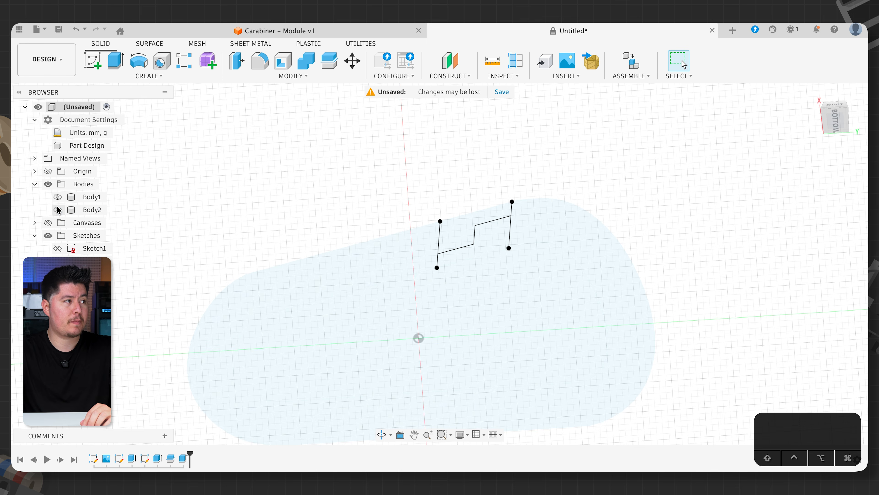
{"action": "left_click", "coordinate": [57, 197]}
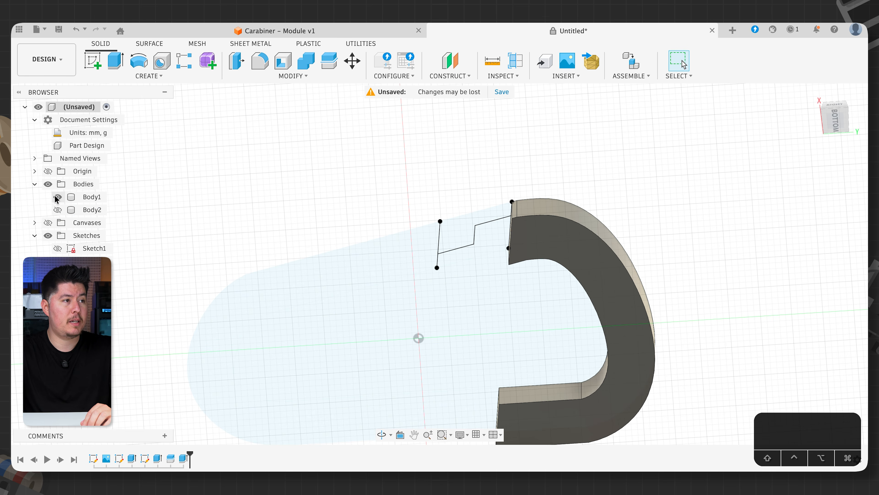
{"action": "left_click", "coordinate": [466, 228]}
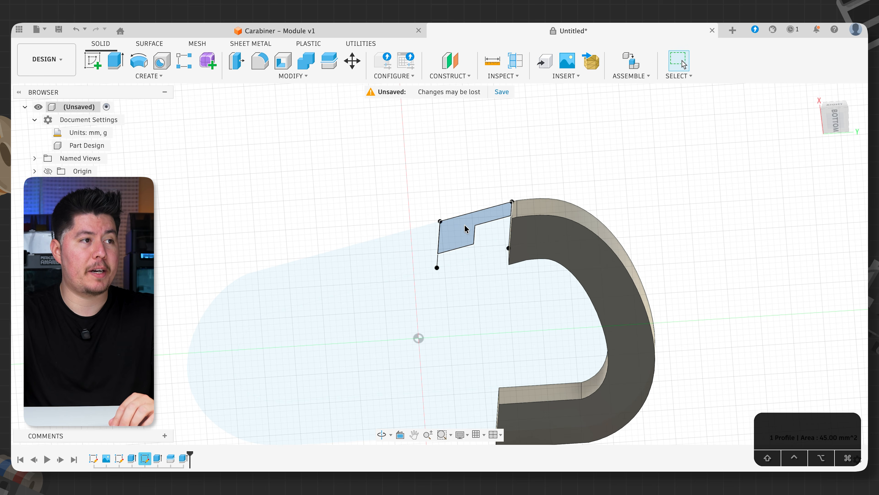
{"action": "key", "text": "e"}
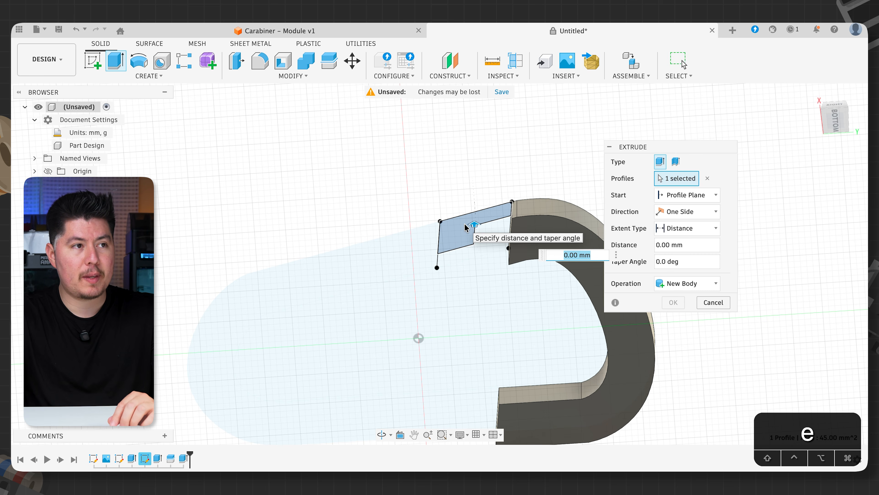
{"action": "left_click", "coordinate": [679, 228]}
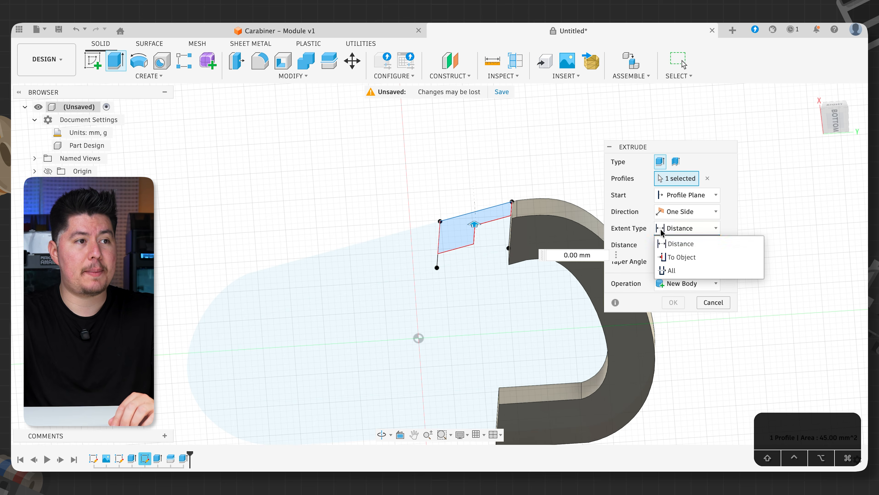
{"action": "left_click", "coordinate": [671, 254]}
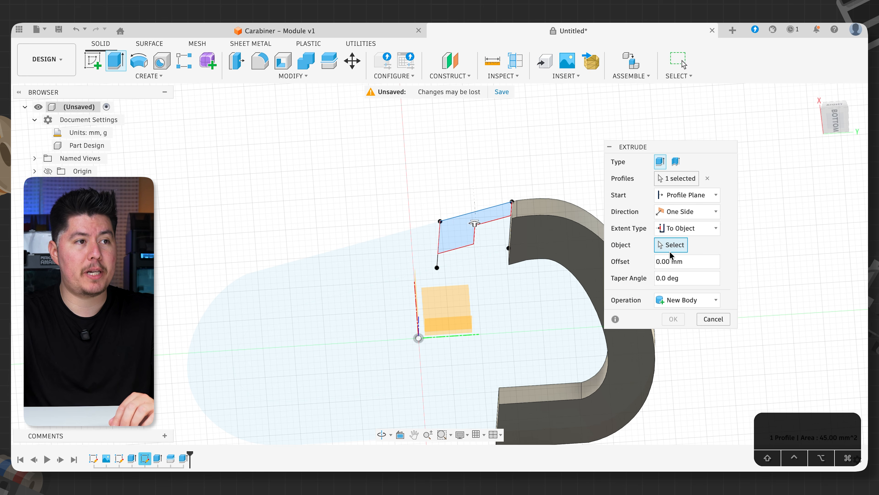
{"action": "left_click", "coordinate": [540, 249]}
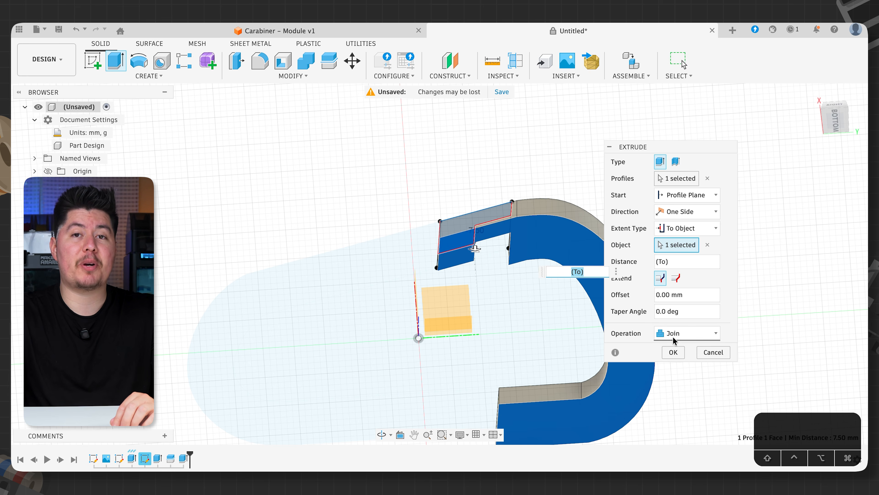
{"action": "left_click", "coordinate": [671, 353]}
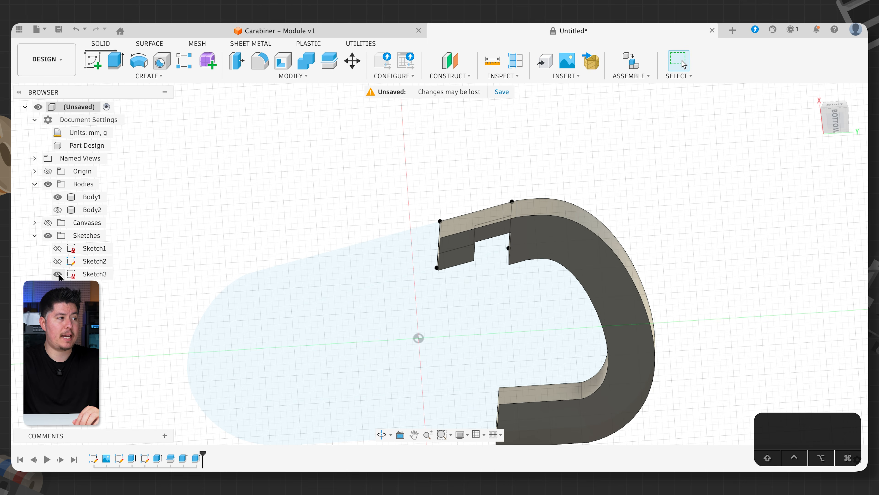
Hide Sketch3, show both carabiner halves together, and examine how their stepped ends interlock at the gate
{"action": "left_click", "coordinate": [58, 274]}
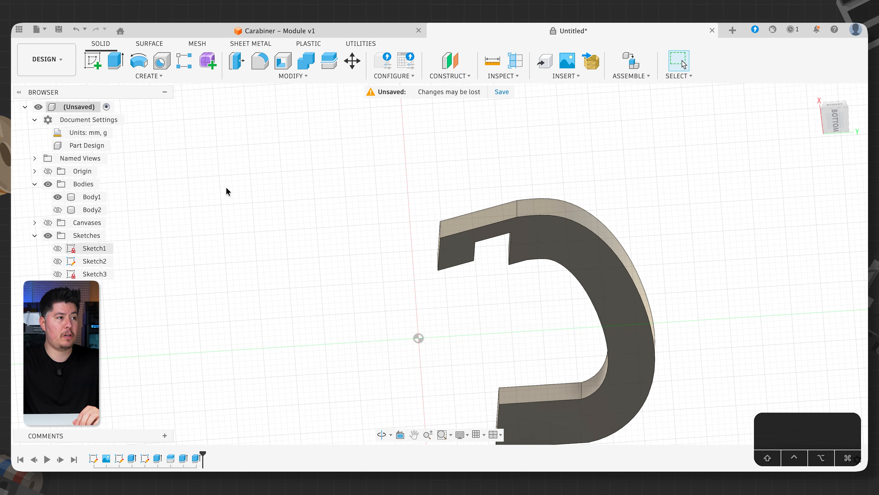
{"action": "middle_click_drag", "start_coordinate": [317, 156], "coordinate": [393, 213], "text": "shift"}
{"action": "scroll", "coordinate": [407, 308], "scroll_direction": "down", "scroll_amount": 5}
{"action": "mouse_move", "coordinate": [251, 255]}
{"action": "middle_mouse_down", "text": "shift"}
{"action": "mouse_move", "coordinate": [309, 267]}
{"action": "mouse_move", "coordinate": [484, 268]}
{"action": "middle_mouse_up", "text": "shift"}
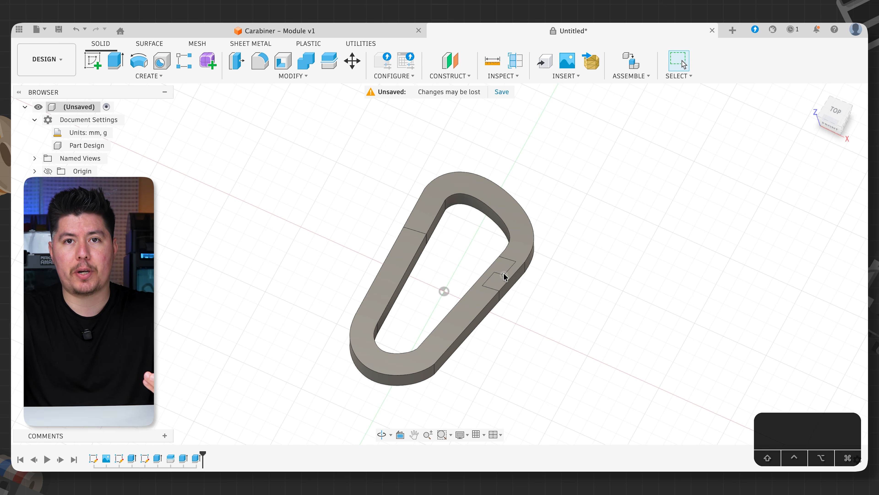
{"action": "scroll", "coordinate": [494, 282], "scroll_direction": "up", "scroll_amount": 5}
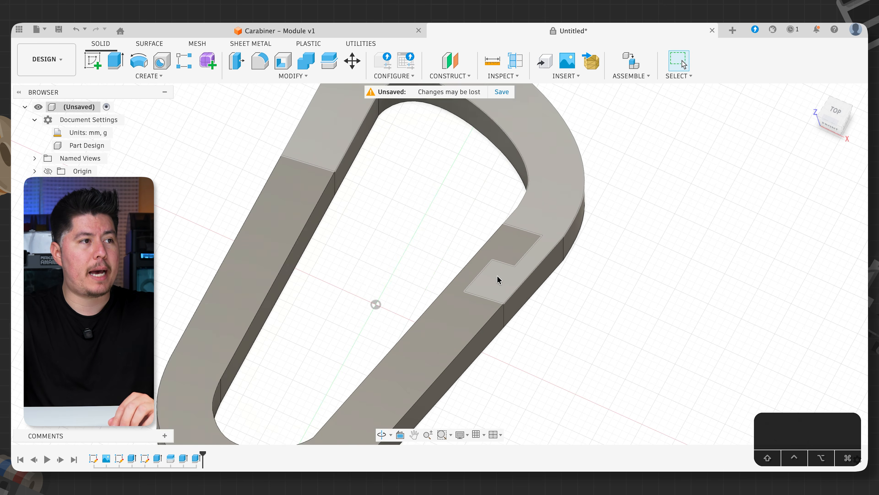
{"action": "left_click", "coordinate": [539, 212]}
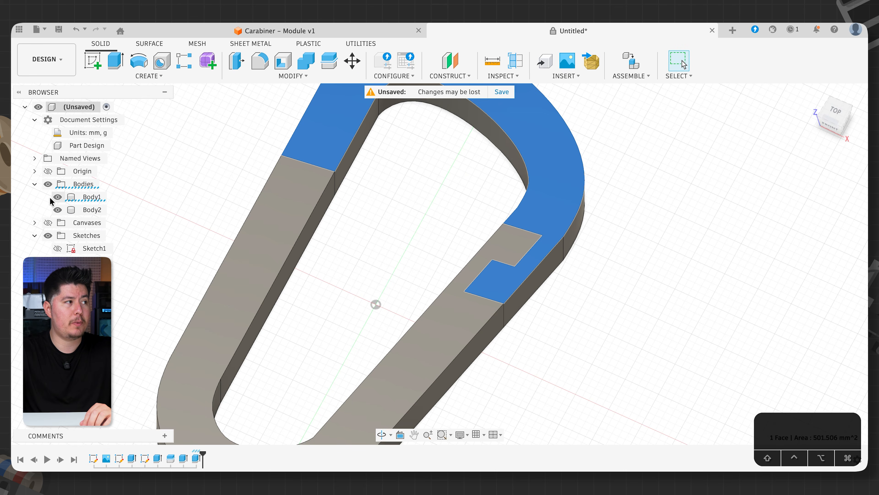
Show only the lower half and offset the five side faces of its stepped gate end by -0.16 mm
{"action": "left_click", "coordinate": [56, 197]}
{"action": "middle_click_drag", "start_coordinate": [569, 304], "coordinate": [461, 282], "text": "shift"}
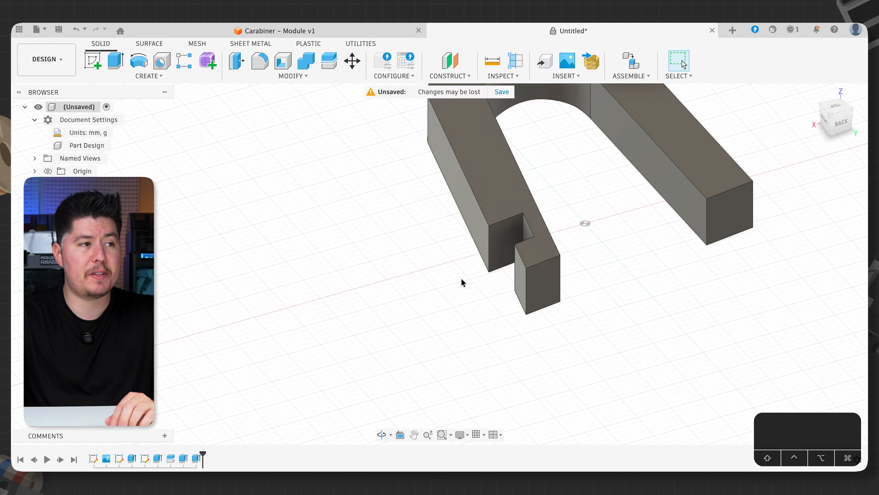
{"action": "right_click", "coordinate": [545, 288]}
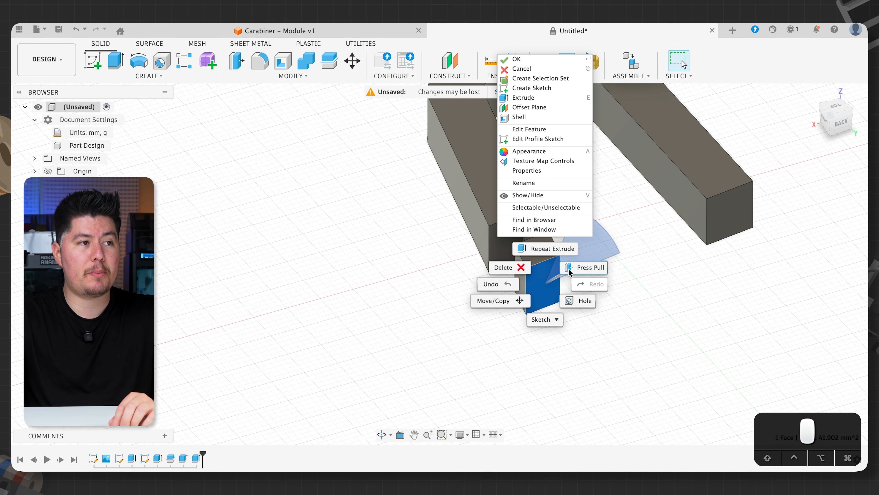
{"action": "key", "text": "q"}
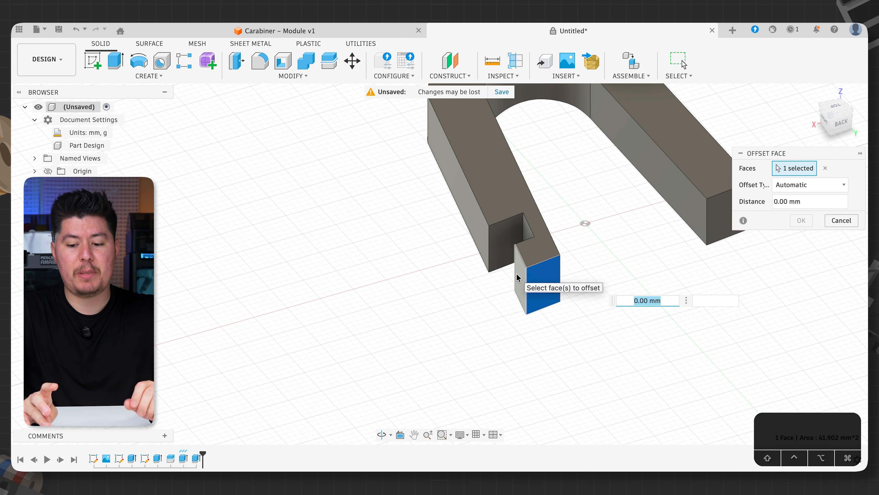
{"action": "type", "text": "-.16"}
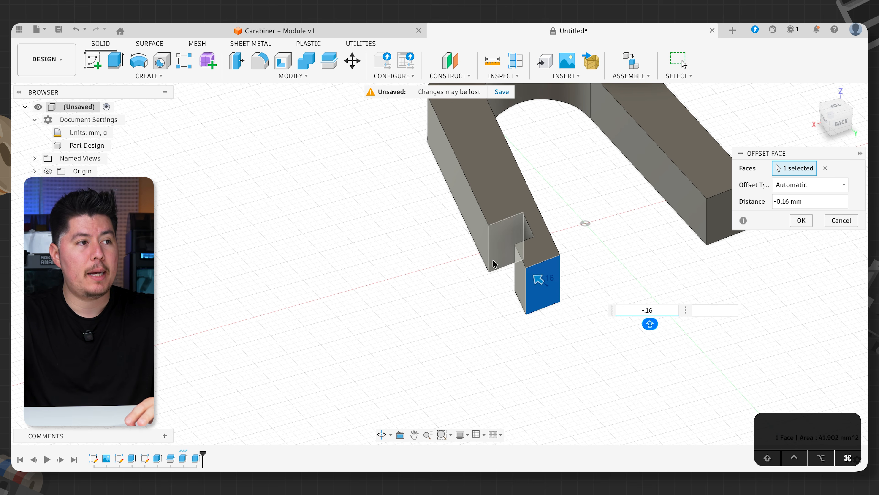
{"action": "left_click", "coordinate": [501, 242]}
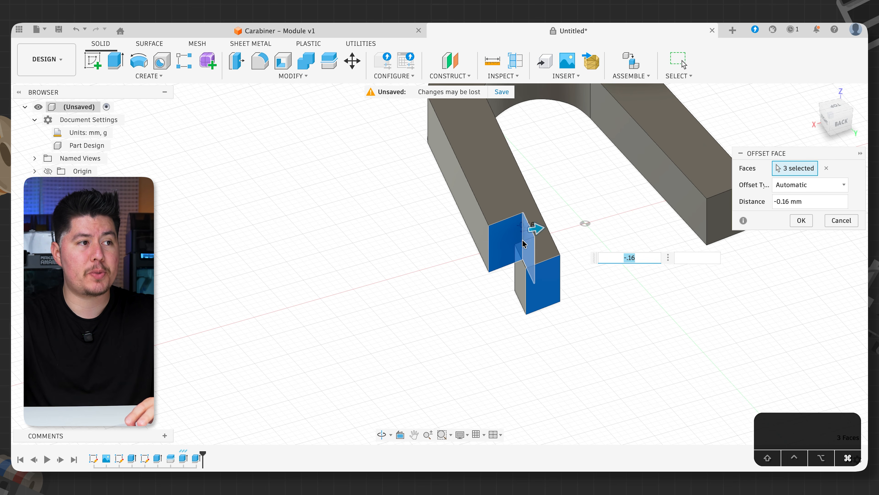
{"action": "left_click", "coordinate": [521, 270]}
{"action": "middle_click_drag", "start_coordinate": [492, 282], "coordinate": [587, 277], "text": "shift"}
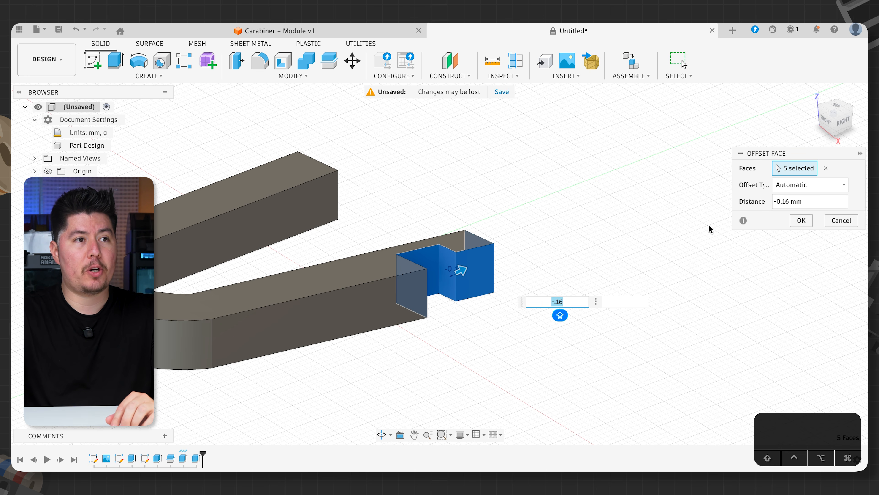
{"action": "left_click", "coordinate": [800, 221]}
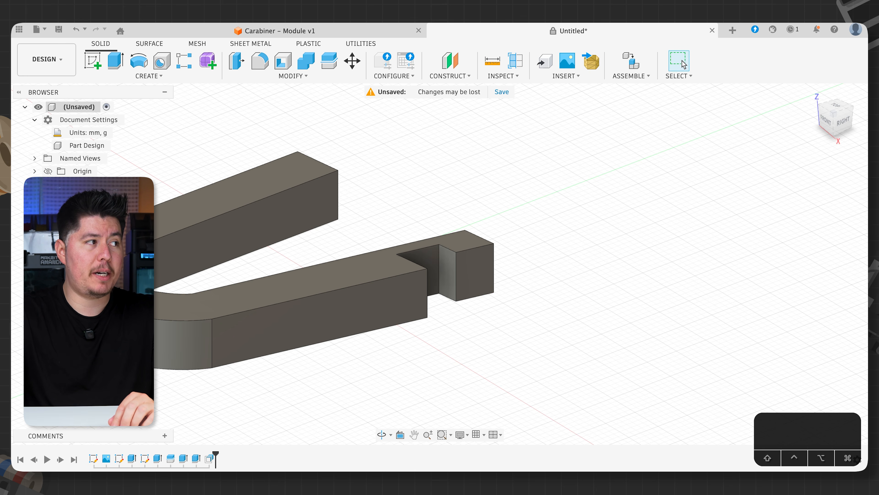
Show only the upper half and offset the five side faces of its stepped gate end by -0.16 mm
{"action": "key", "text": "v"}
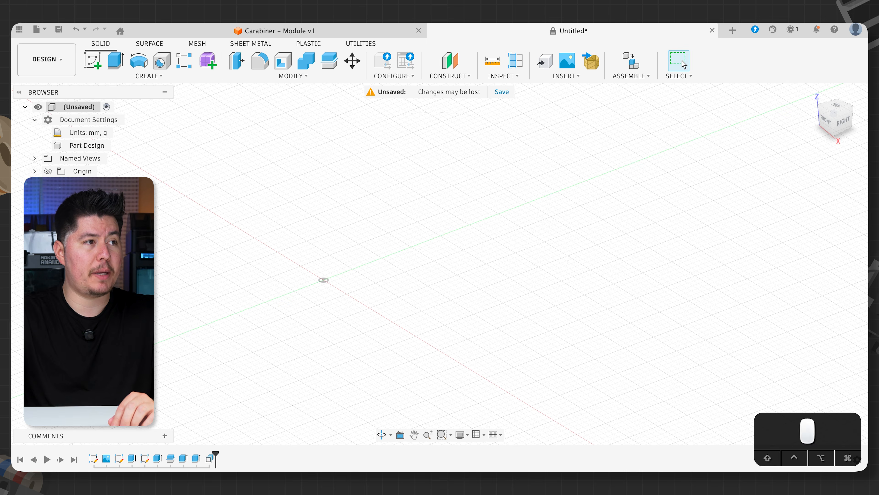
{"action": "key", "text": "v"}
{"action": "middle_click_drag", "start_coordinate": [346, 281], "coordinate": [412, 306], "text": "shift"}
{"action": "right_click", "coordinate": [533, 268]}
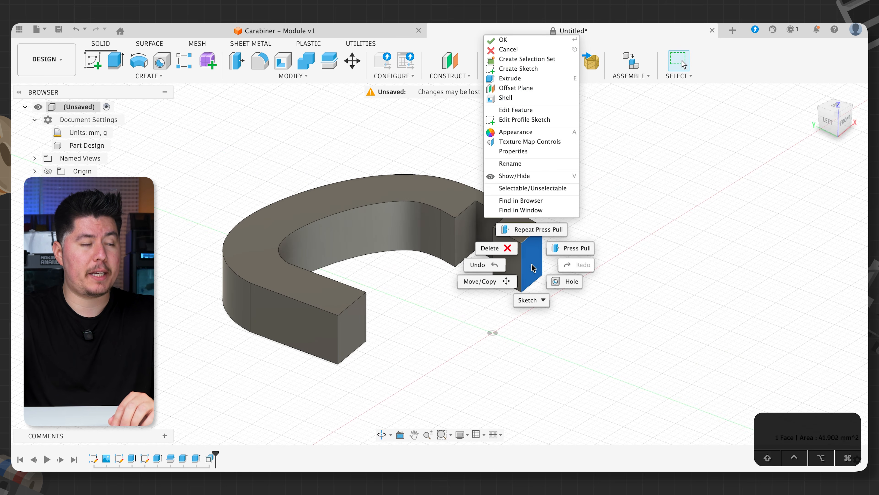
{"action": "left_click", "coordinate": [583, 248]}
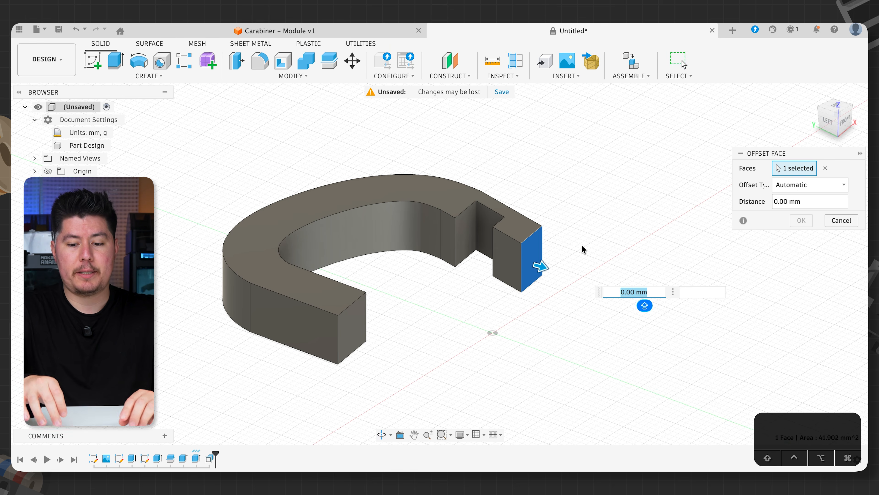
{"action": "type", "text": "-.16"}
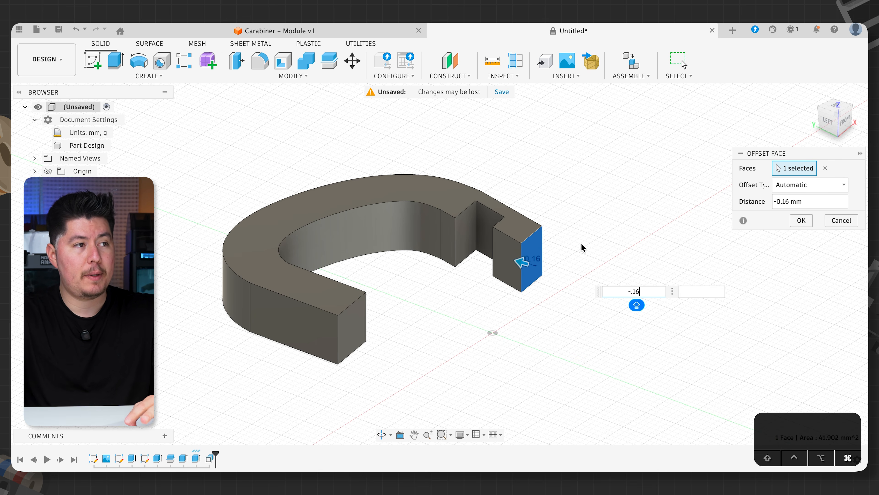
{"action": "left_click", "coordinate": [463, 230], "text": "super"}
{"action": "left_click", "coordinate": [481, 225], "text": "super"}
{"action": "left_click", "coordinate": [504, 247], "text": "super"}
{"action": "middle_click_drag", "start_coordinate": [454, 286], "coordinate": [471, 243], "text": "shift"}
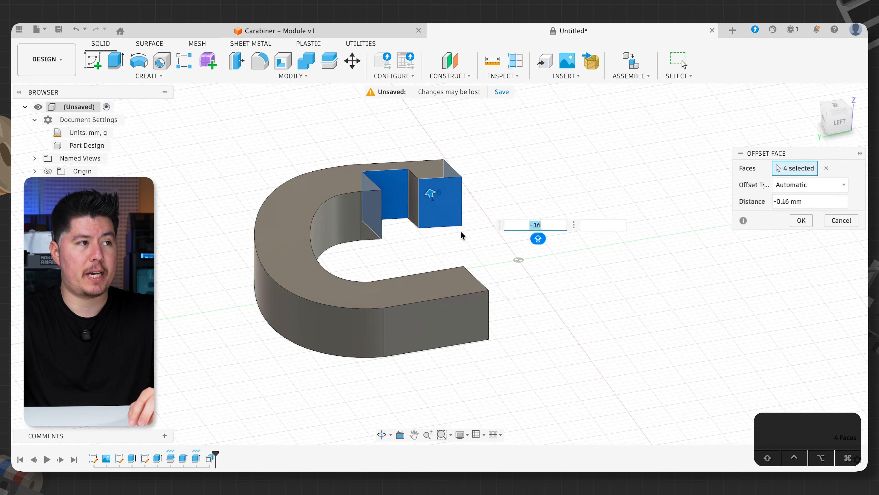
{"action": "left_click", "coordinate": [423, 211], "text": "super"}
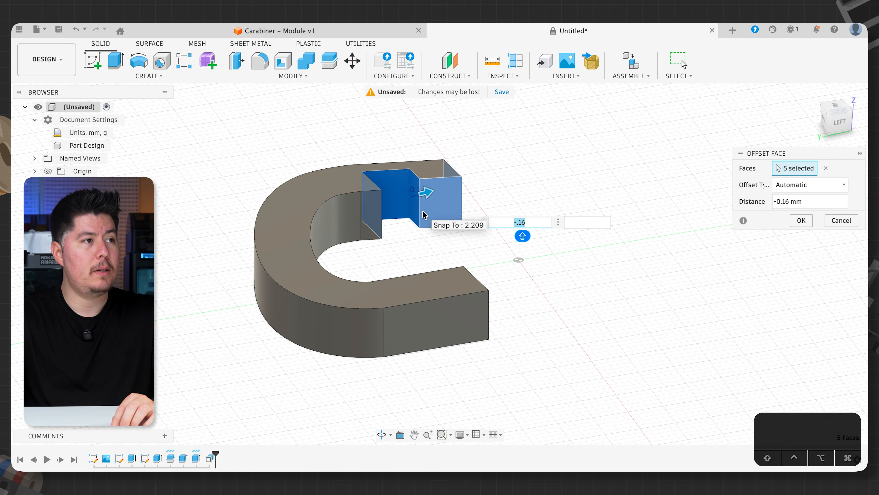
{"action": "left_click", "coordinate": [801, 221]}
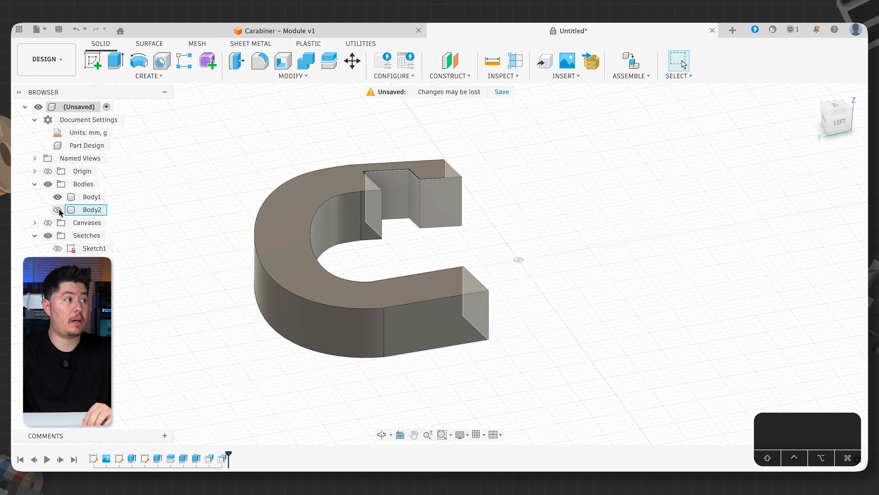
Show both halves and Combine them with operation Join, using the upper half as target and the lower half as tool
{"action": "left_click", "coordinate": [58, 210]}
{"action": "middle_click_drag", "start_coordinate": [514, 245], "coordinate": [350, 259], "text": "shift"}
{"action": "middle_click_drag", "start_coordinate": [516, 223], "coordinate": [420, 255]}
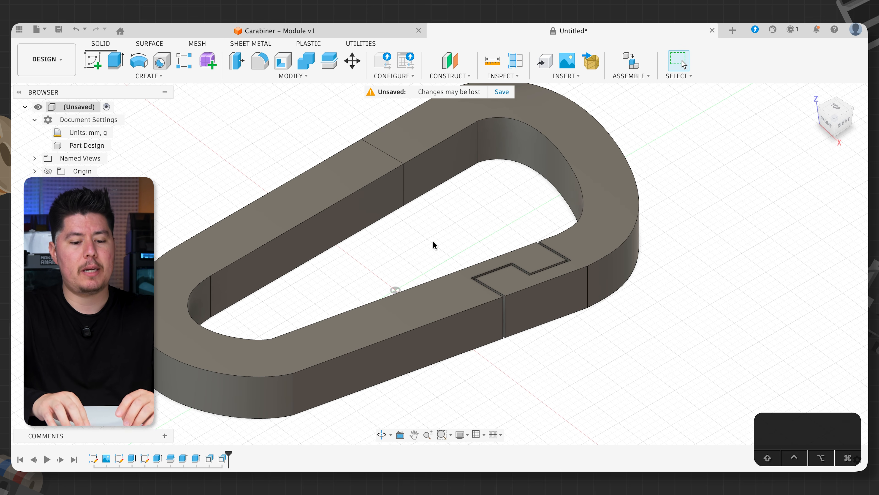
{"action": "key", "text": "s"}
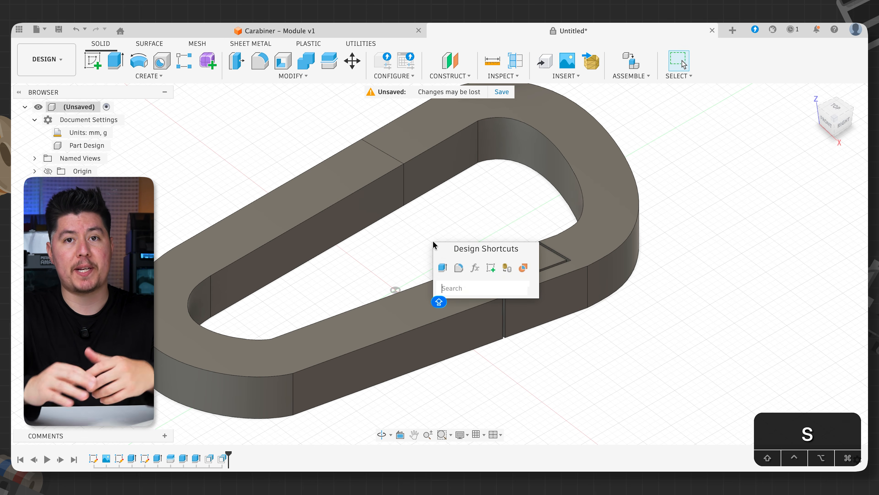
{"action": "type", "text": "combi"}
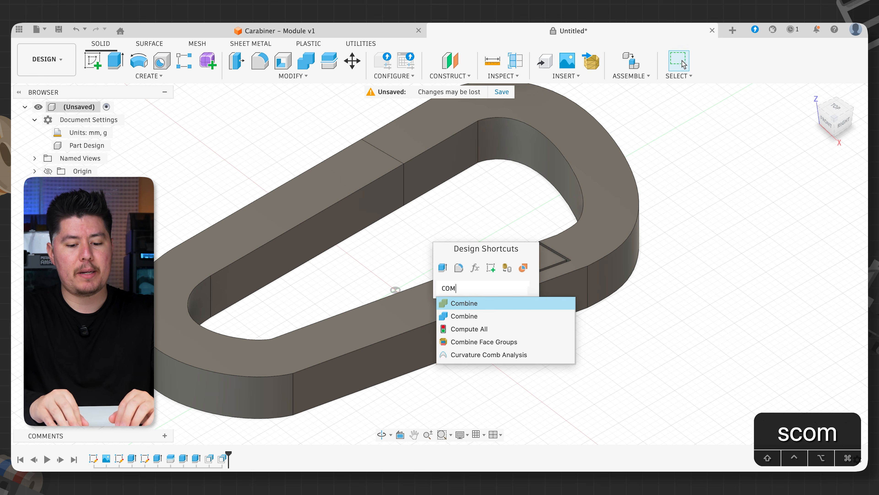
{"action": "type", "text": "ne"}
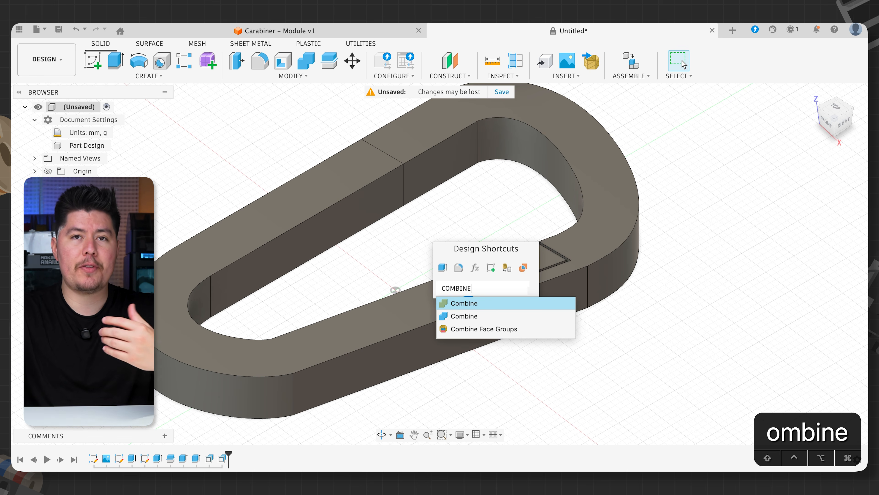
{"action": "left_click", "coordinate": [445, 316]}
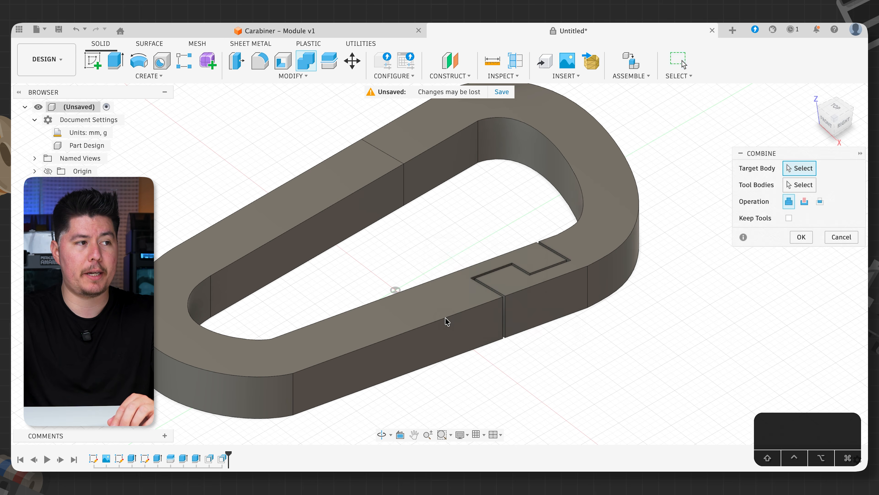
{"action": "left_click", "coordinate": [571, 170]}
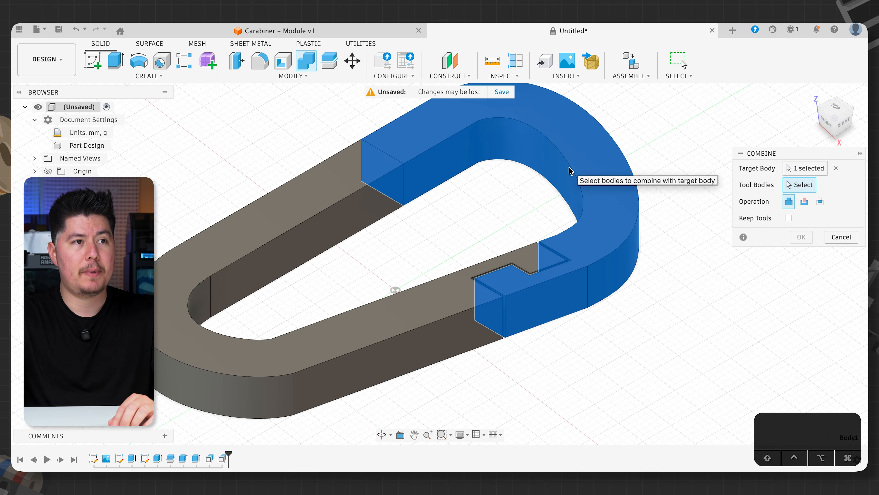
{"action": "left_click", "coordinate": [282, 210]}
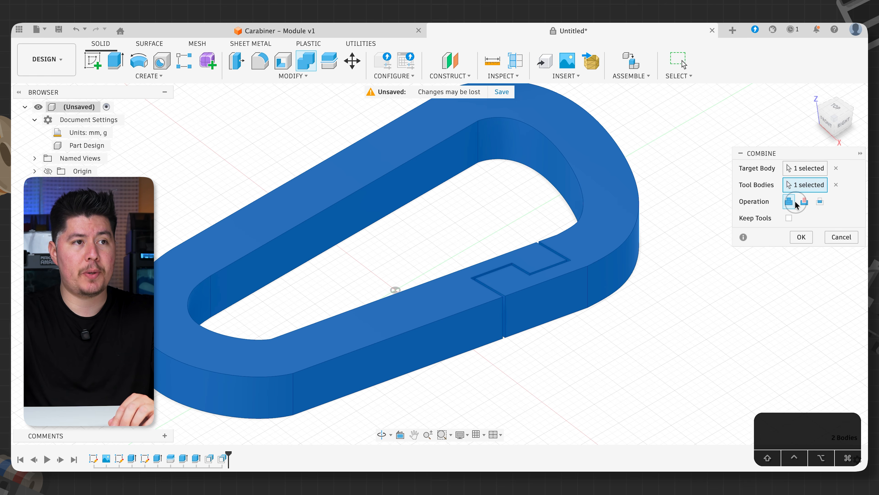
{"action": "left_click", "coordinate": [801, 237]}
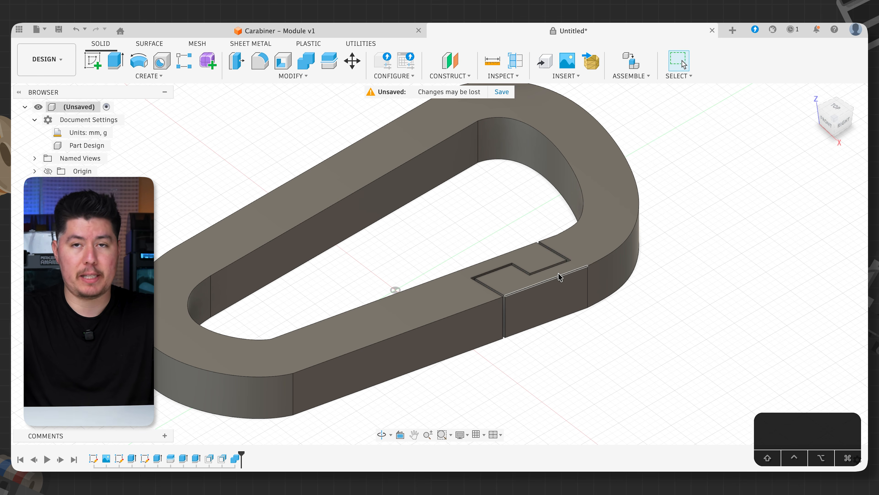
Fillet the two vertical edges at the gate gap's corner nearest the lower half with a 2.5 mm radius
{"action": "scroll", "coordinate": [560, 277], "scroll_direction": "up", "scroll_amount": 4}
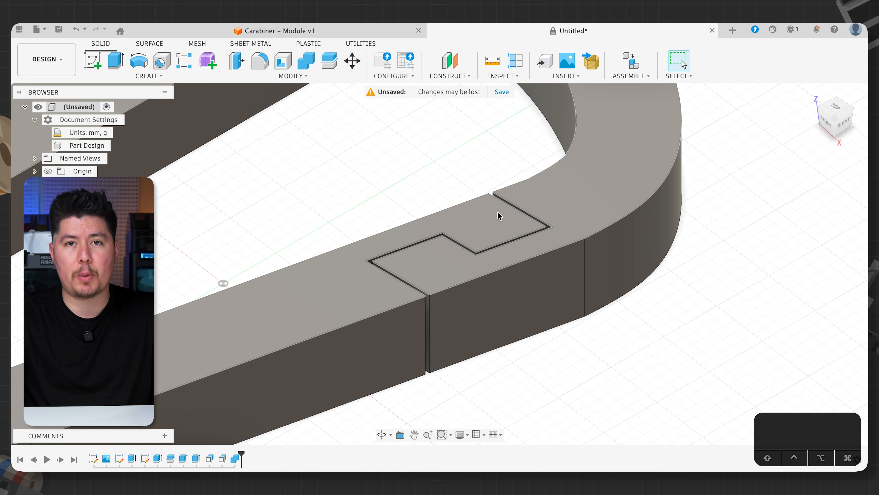
{"action": "key", "text": "f"}
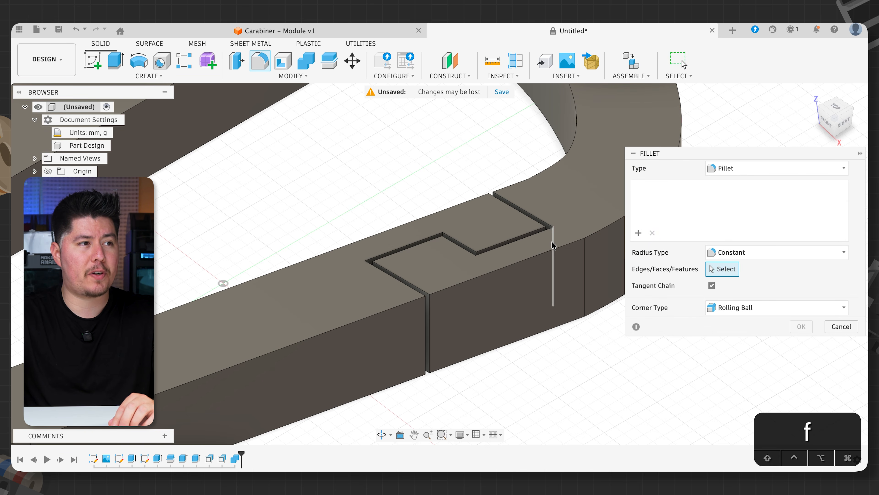
{"action": "middle_click_drag", "start_coordinate": [489, 232], "coordinate": [426, 225], "text": "shift"}
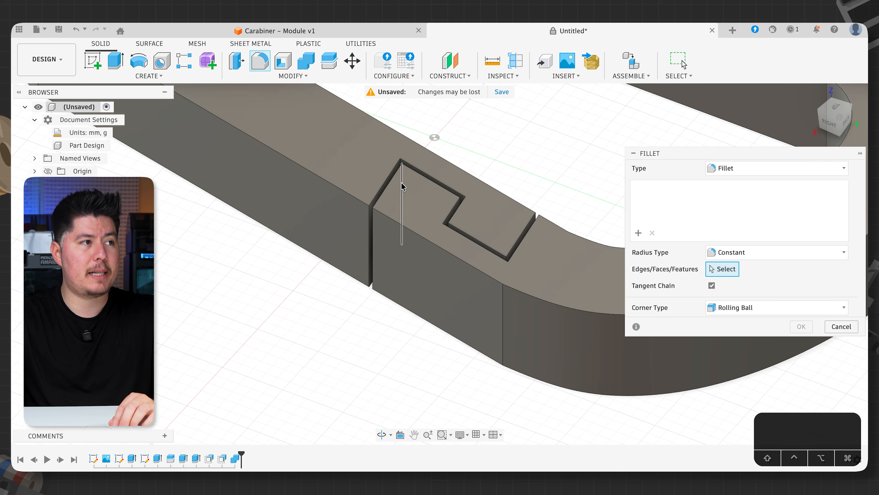
{"action": "scroll", "coordinate": [404, 187], "scroll_direction": "up", "scroll_amount": 5}
{"action": "mouse_move", "coordinate": [405, 186]}
{"action": "middle_mouse_down", "text": "shift"}
{"action": "mouse_move", "coordinate": [416, 193]}
{"action": "mouse_move", "coordinate": [407, 198]}
{"action": "middle_mouse_up", "text": "shift"}
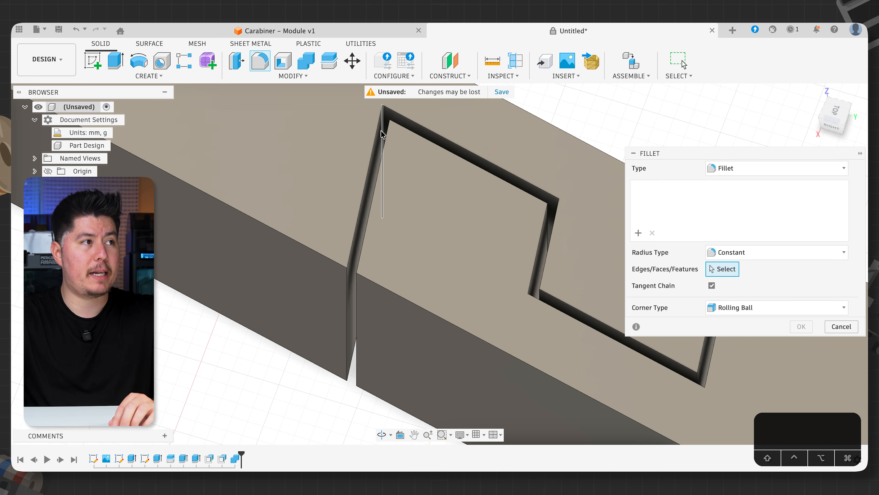
{"action": "left_click", "coordinate": [383, 135]}
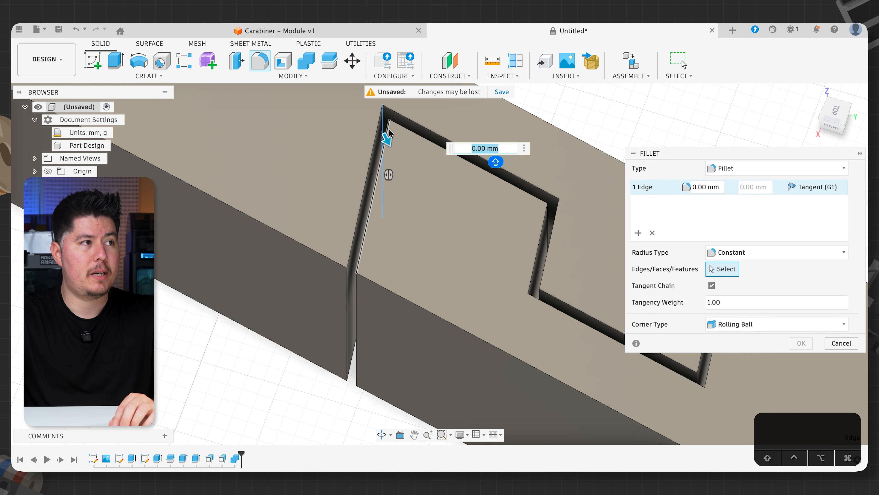
{"action": "left_click", "coordinate": [388, 136]}
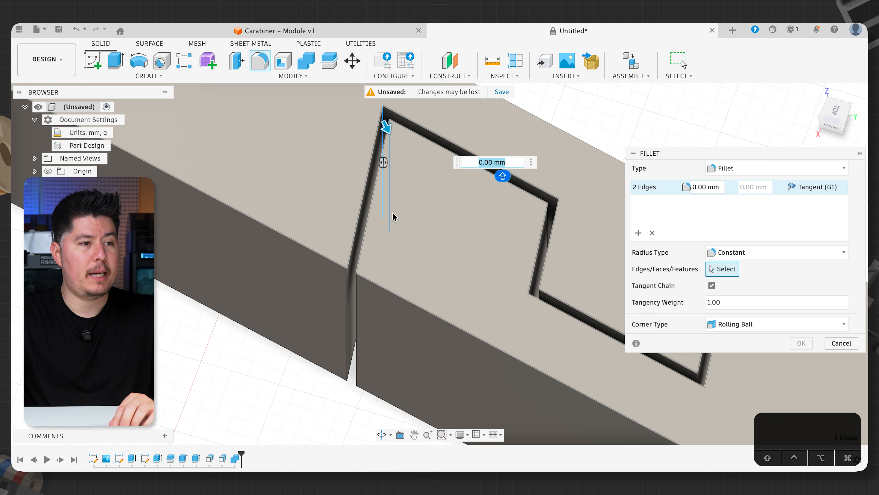
{"action": "type", "text": "2.5"}
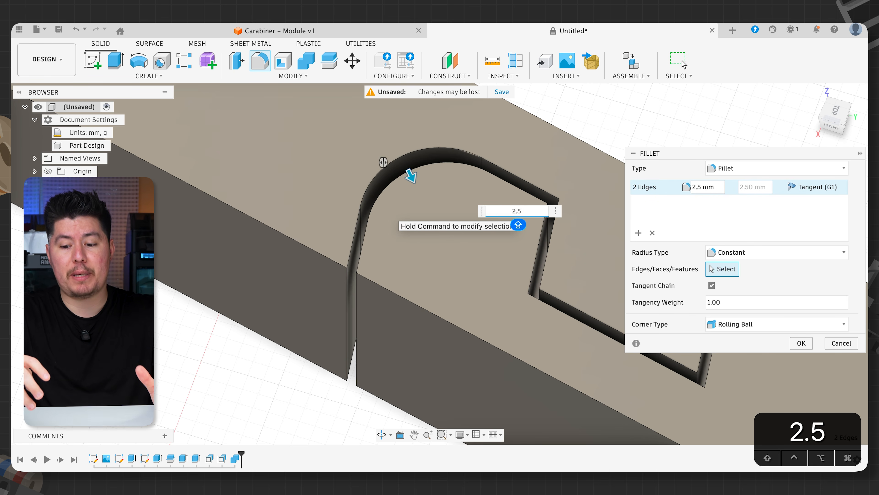
Set the radius of the gate corner fillet to 1.5 mm
{"action": "key", "text": "BackSpace"}
{"action": "key", "text": "BackSpace"}
{"action": "type", "text": "1."}
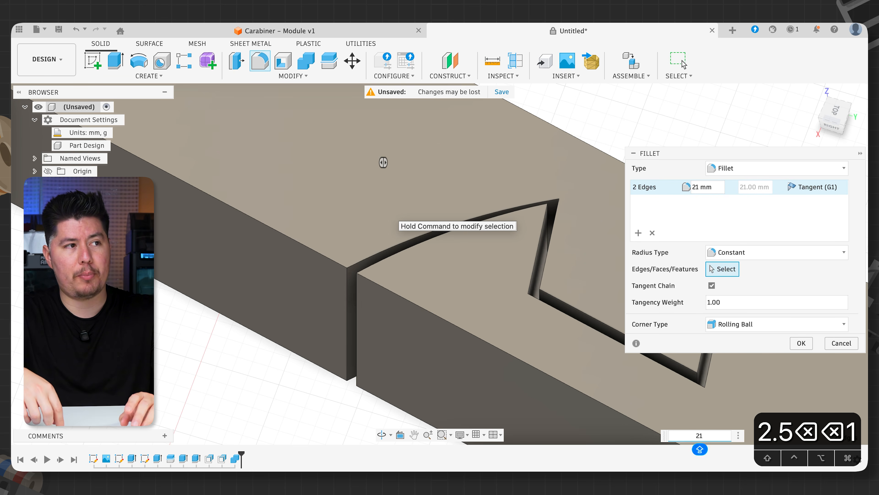
{"action": "key", "text": "BackSpace"}
{"action": "key", "text": "BackSpace"}
{"action": "key", "text": "BackSpace"}
{"action": "type", "text": "1.5"}
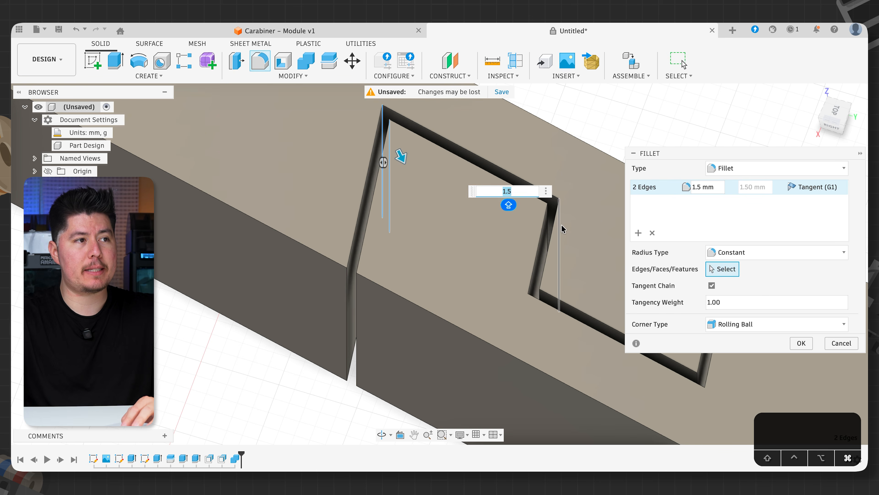
Add the vertical edge pairs at the gate gap's three remaining stepped corners to the 1.5 mm fillet
{"action": "left_click", "coordinate": [559, 226]}
{"action": "left_click", "coordinate": [536, 270]}
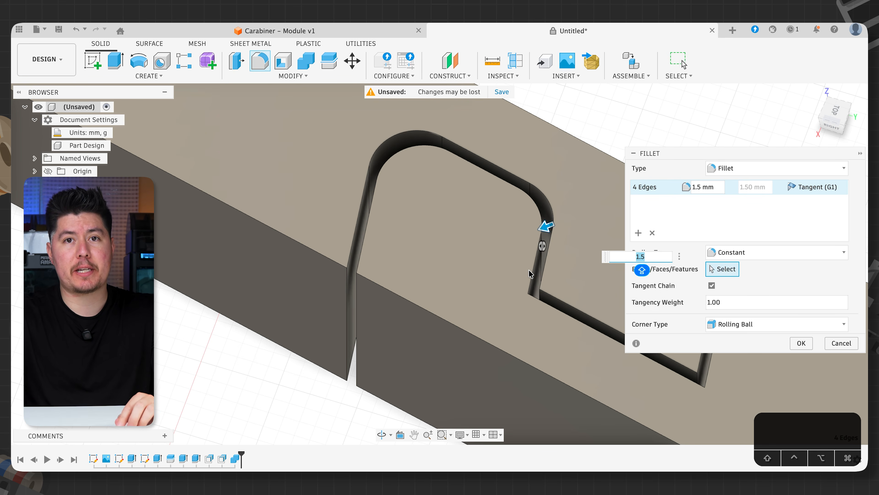
{"action": "scroll", "coordinate": [539, 277], "scroll_direction": "down", "scroll_amount": 3}
{"action": "middle_click_drag", "start_coordinate": [555, 297], "coordinate": [412, 256]}
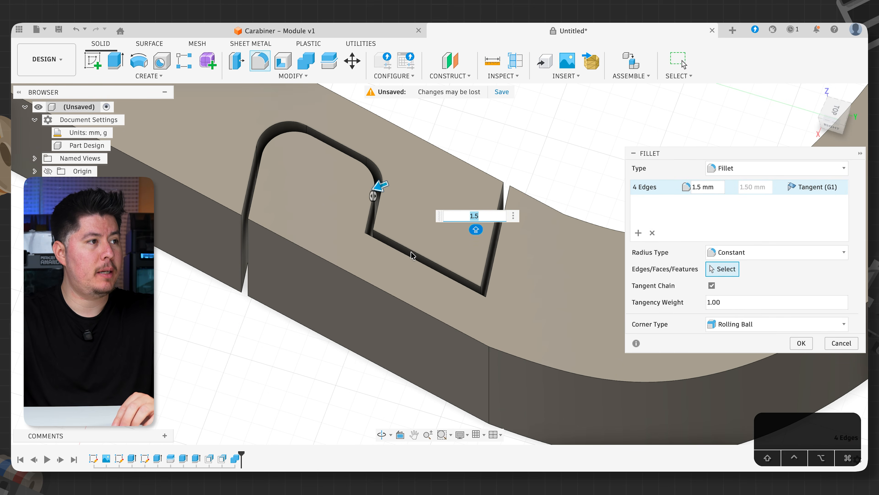
{"action": "left_click", "coordinate": [412, 256]}
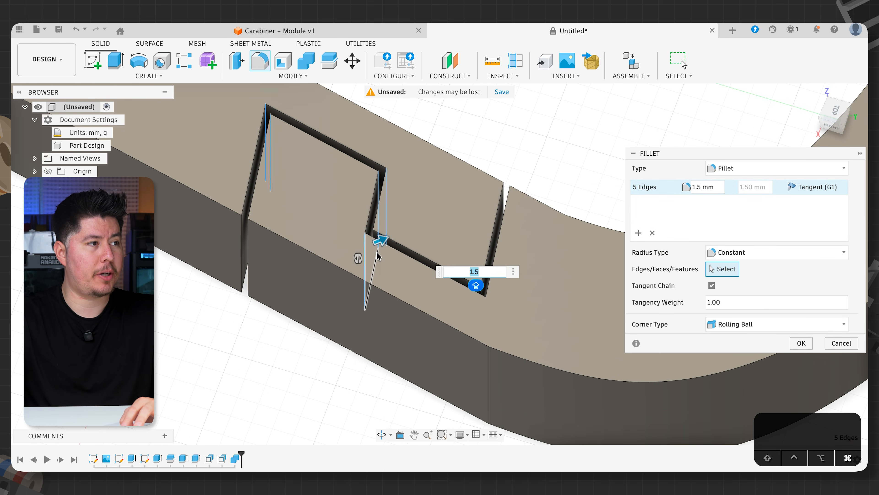
{"action": "left_click", "coordinate": [374, 251]}
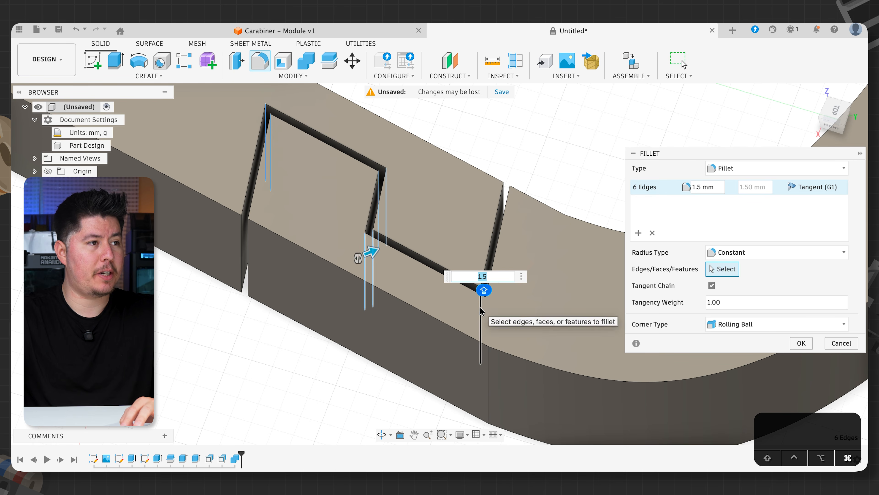
{"action": "left_click", "coordinate": [481, 311]}
{"action": "left_click", "coordinate": [486, 314]}
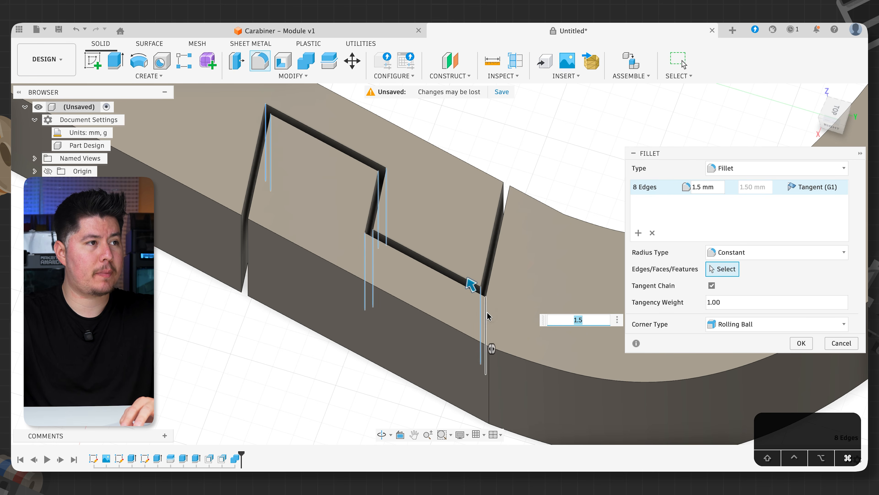
{"action": "left_click", "coordinate": [510, 200]}
{"action": "scroll", "coordinate": [504, 199], "scroll_direction": "up", "scroll_amount": 2}
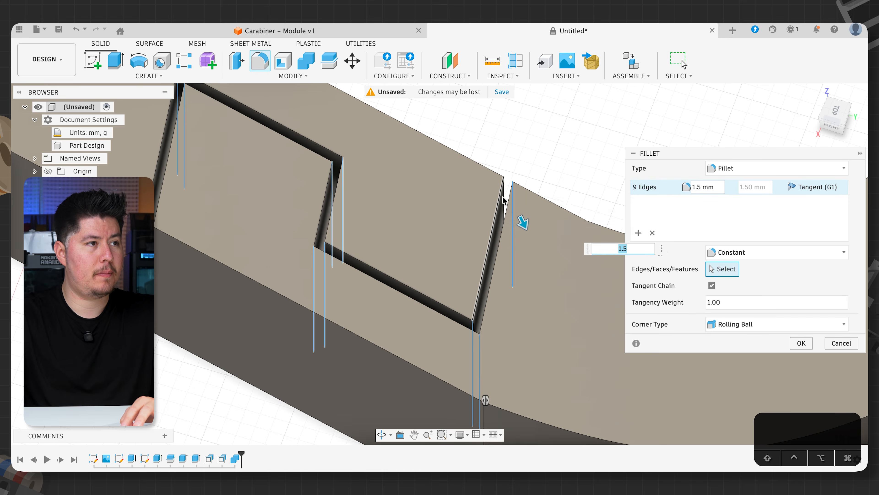
{"action": "scroll", "coordinate": [503, 199], "scroll_direction": "up", "scroll_amount": 2}
{"action": "left_click", "coordinate": [504, 199], "text": "super"}
{"action": "scroll", "coordinate": [498, 243], "scroll_direction": "down", "scroll_amount": 5}
{"action": "scroll", "coordinate": [473, 243], "scroll_direction": "down", "scroll_amount": 3}
{"action": "middle_click_drag", "start_coordinate": [389, 277], "coordinate": [418, 234], "text": "shift"}
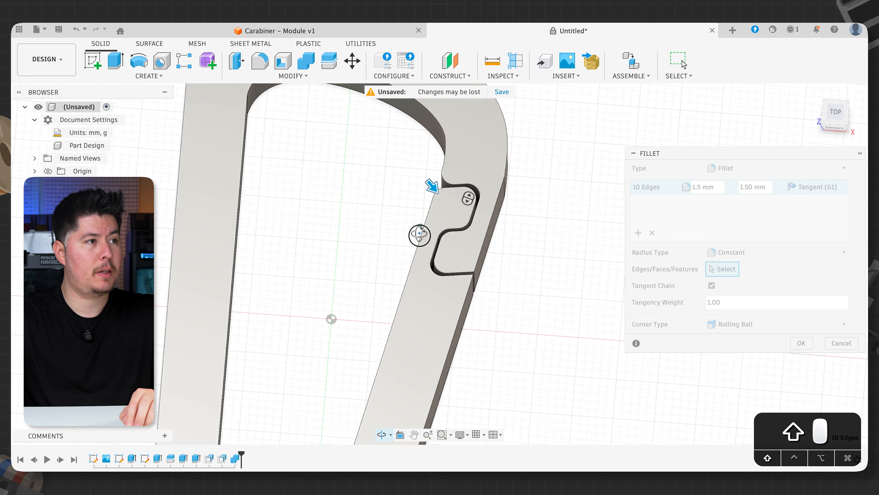
{"action": "scroll", "coordinate": [417, 179], "scroll_direction": "up", "scroll_amount": 5}
{"action": "scroll", "coordinate": [431, 180], "scroll_direction": "up", "scroll_amount": 3}
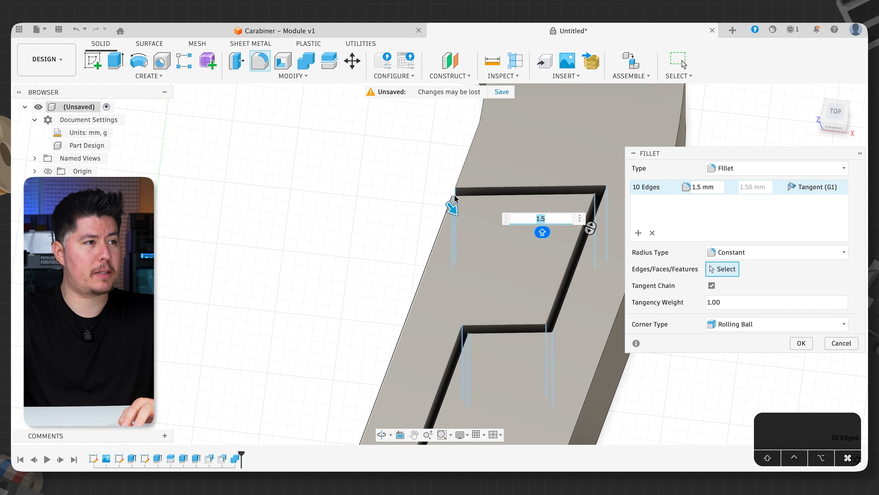
{"action": "left_click", "coordinate": [453, 219], "text": "super"}
{"action": "left_click", "coordinate": [453, 221], "text": "super"}
Apply the 1.5 mm fillet to the eight selected gate corner edges
{"action": "scroll", "coordinate": [358, 284], "scroll_direction": "down", "scroll_amount": 5}
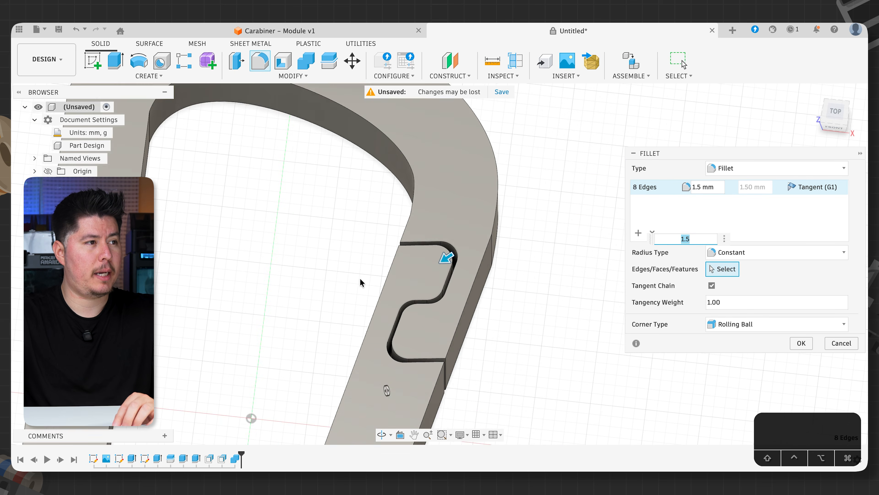
{"action": "middle_click_drag", "start_coordinate": [309, 325], "coordinate": [434, 266], "text": "shift"}
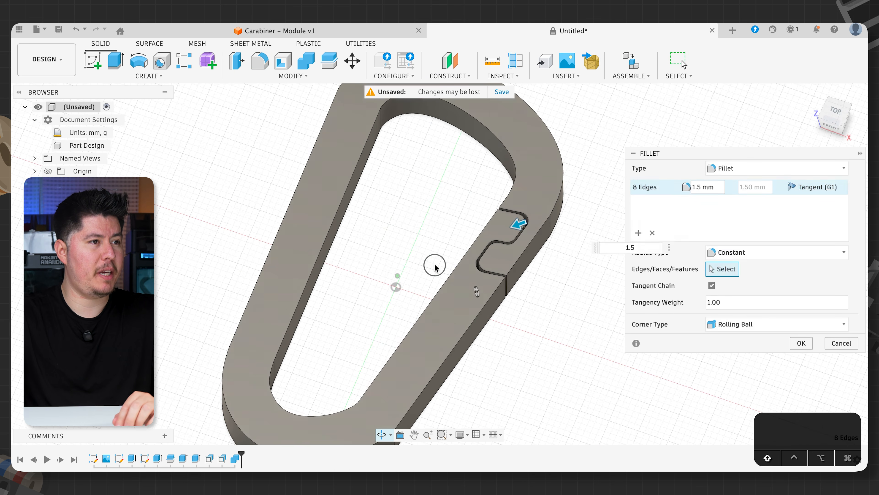
{"action": "left_click", "coordinate": [792, 346]}
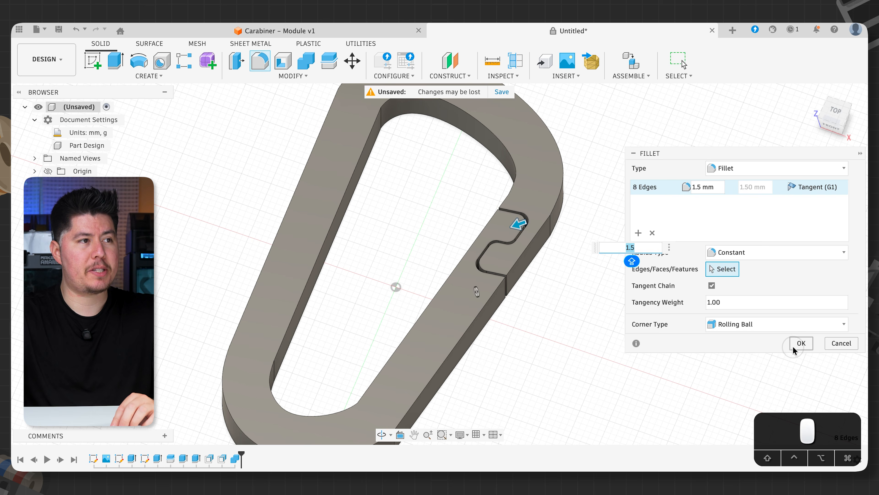
Start an equal-distance chamfer on the upper face's outer and inner rim edges and the lower outer edges along the gate side
{"action": "middle_click_drag", "start_coordinate": [608, 323], "coordinate": [579, 293], "text": "shift"}
{"action": "middle_click_drag", "start_coordinate": [557, 331], "coordinate": [563, 300]}
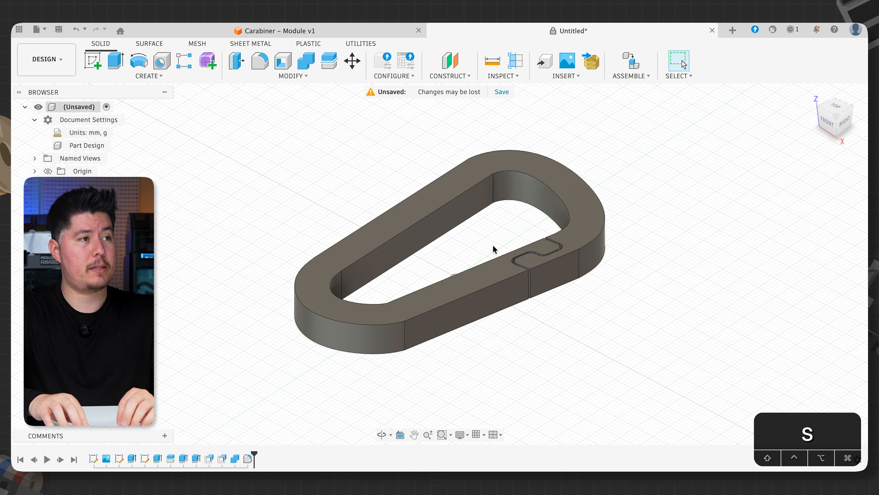
{"action": "type", "text": "schamf"}
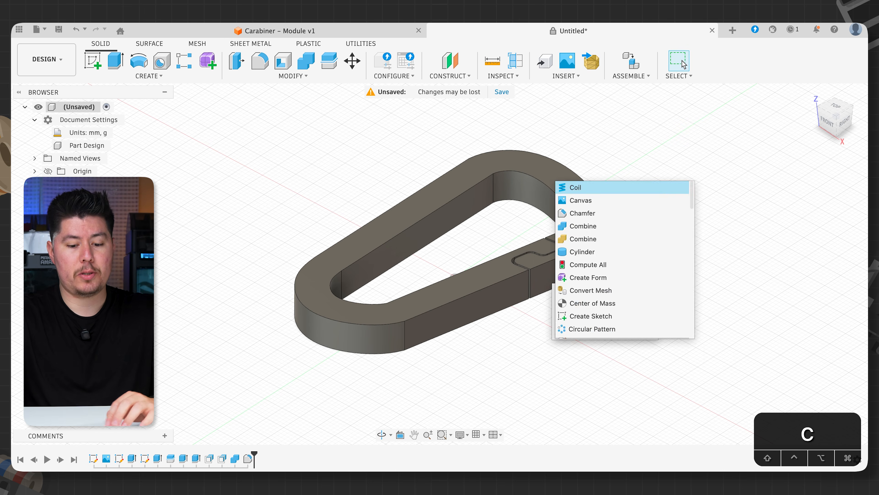
{"action": "type", "text": "ch"}
{"action": "left_click", "coordinate": [591, 344]}
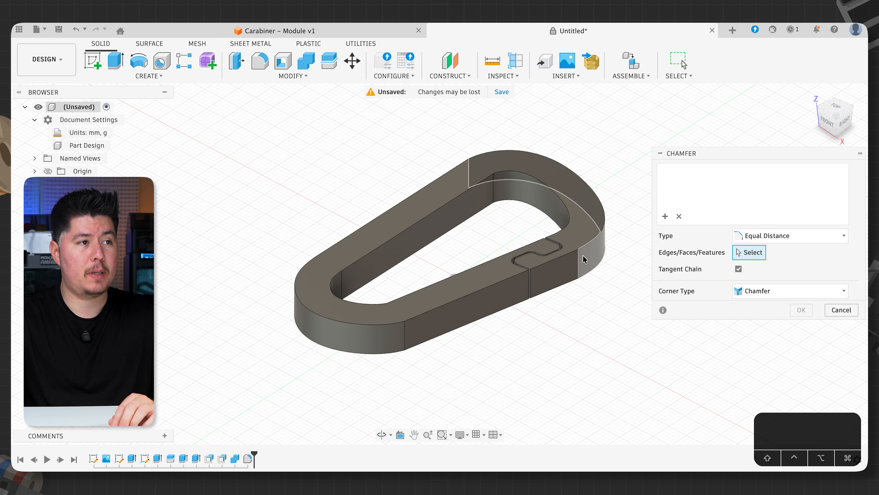
{"action": "left_click", "coordinate": [586, 244]}
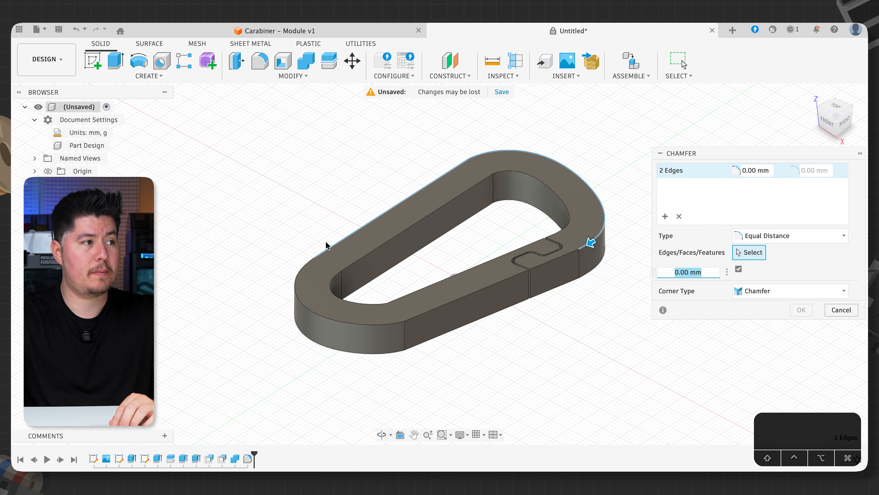
{"action": "left_click", "coordinate": [338, 295]}
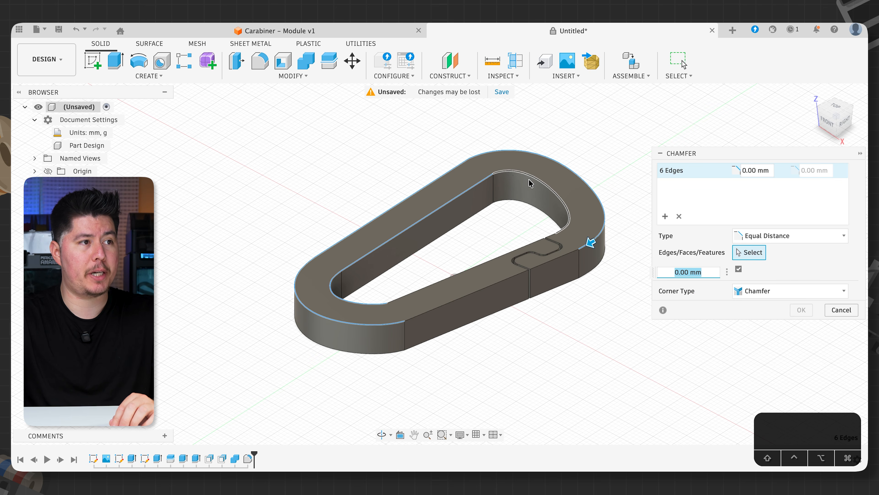
{"action": "left_click", "coordinate": [527, 246]}
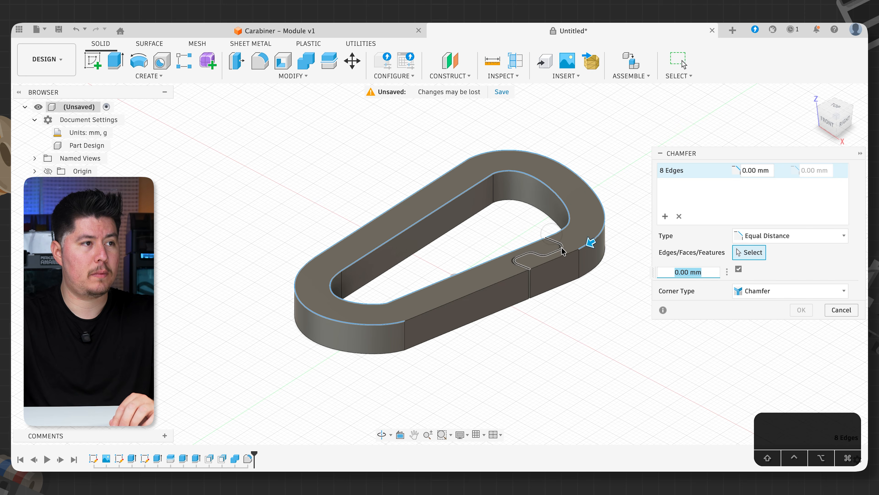
{"action": "left_click", "coordinate": [461, 326]}
{"action": "left_click", "coordinate": [558, 286]}
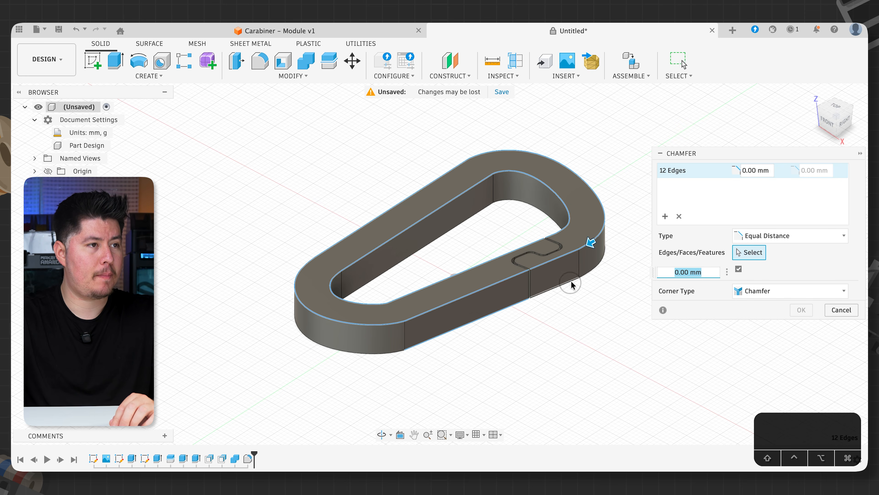
Add the underside's outer and inner rim edges to the chamfer and set its distance to 1 mm
{"action": "mouse_move", "coordinate": [511, 200]}
{"action": "middle_mouse_down", "text": "shift"}
{"action": "mouse_move", "coordinate": [519, 208]}
{"action": "mouse_move", "coordinate": [515, 200]}
{"action": "middle_mouse_up", "text": "shift"}
{"action": "left_click", "coordinate": [405, 222]}
{"action": "left_click", "coordinate": [393, 232]}
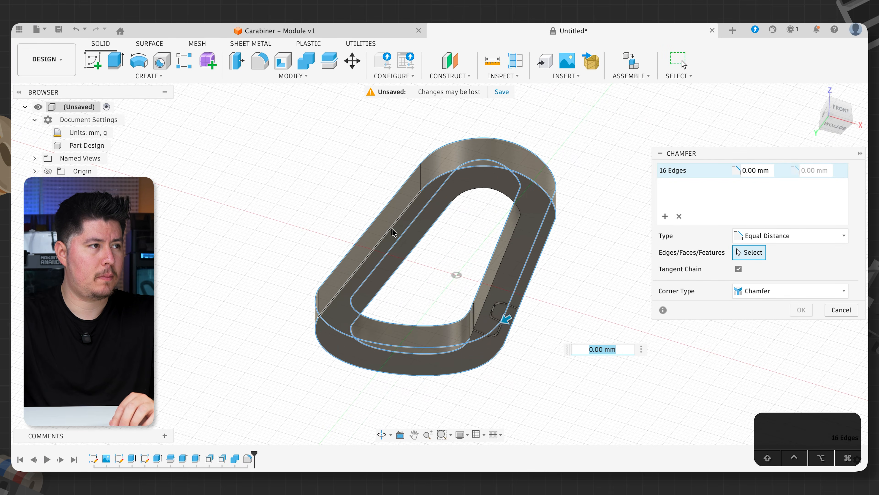
{"action": "middle_click_drag", "start_coordinate": [284, 231], "coordinate": [257, 298], "text": "shift"}
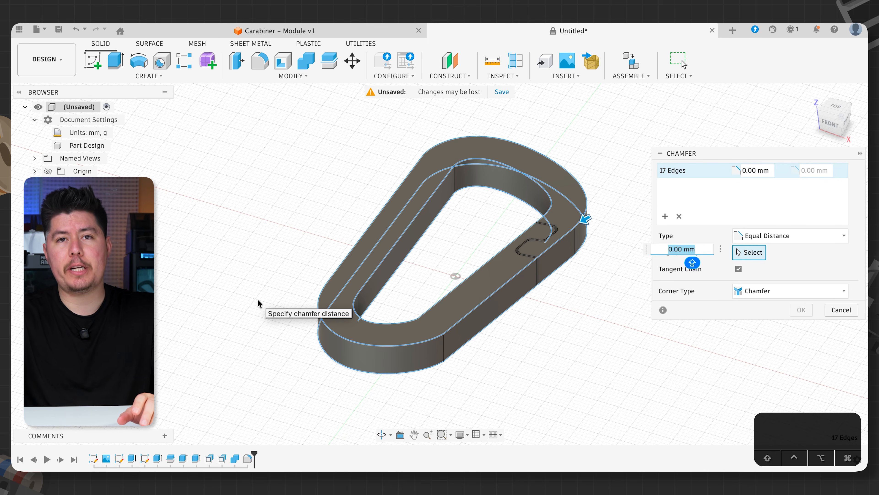
{"action": "type", "text": "1"}
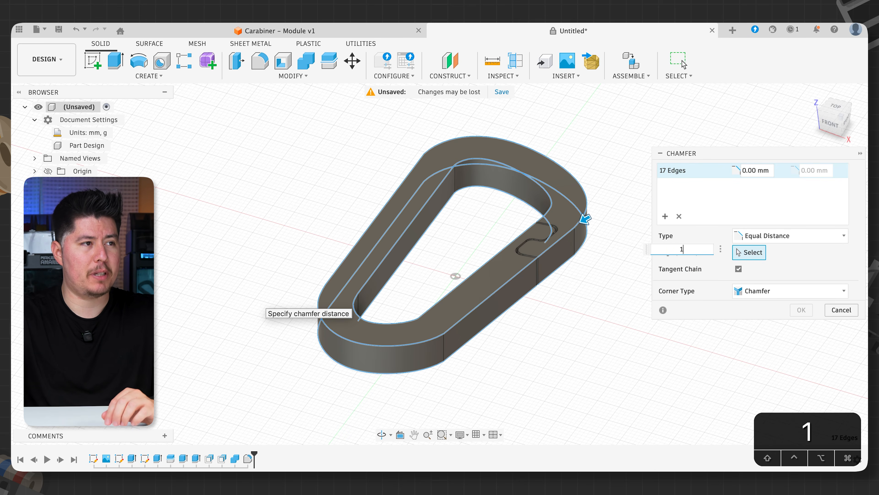
Add the missed inner rim edges on the underside, including the short one beside the gate gap, and apply the 1 mm chamfer
{"action": "middle_click_drag", "start_coordinate": [443, 273], "coordinate": [526, 200], "text": "shift"}
{"action": "middle_click_drag", "start_coordinate": [419, 293], "coordinate": [428, 246]}
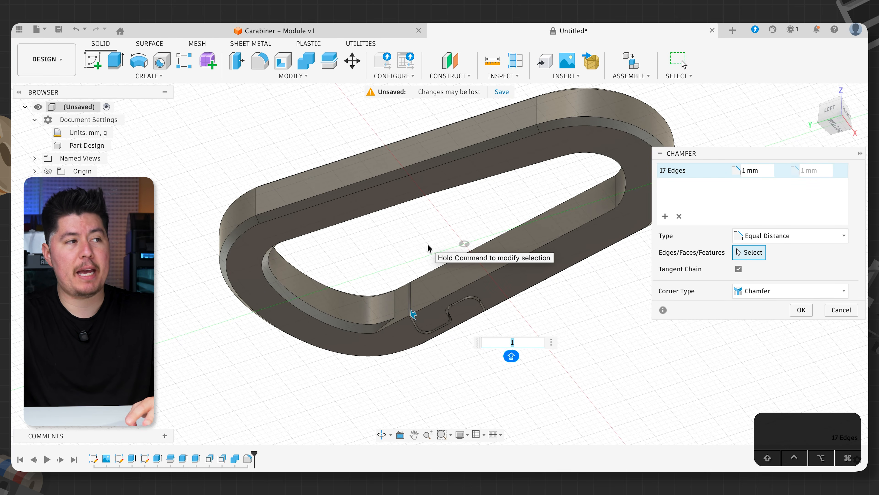
{"action": "key", "text": "super"}
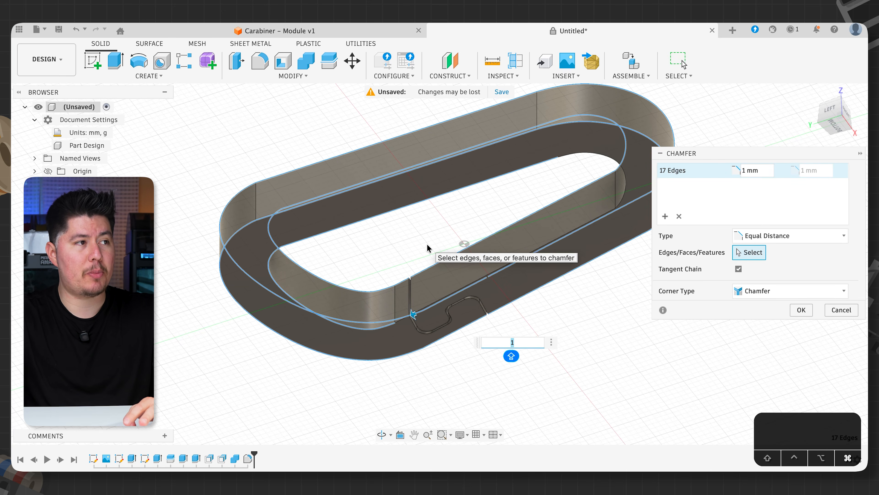
{"action": "left_click", "coordinate": [606, 160]}
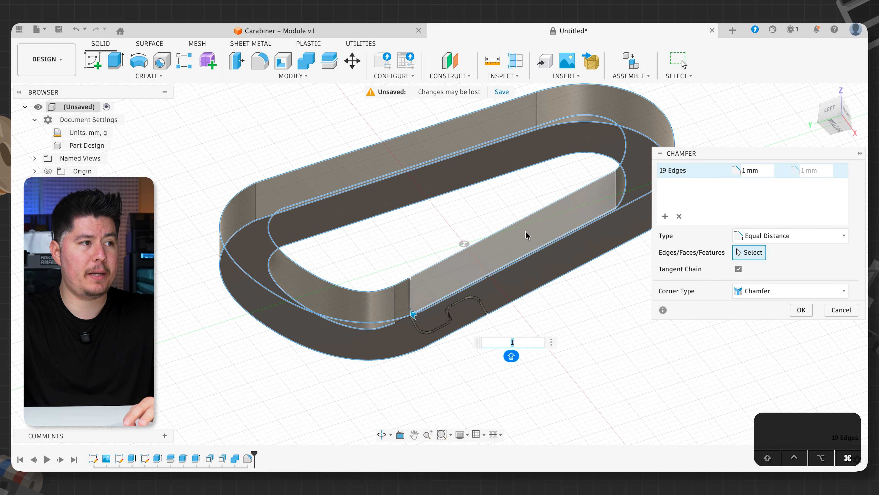
{"action": "scroll", "coordinate": [394, 332], "scroll_direction": "up", "scroll_amount": 3}
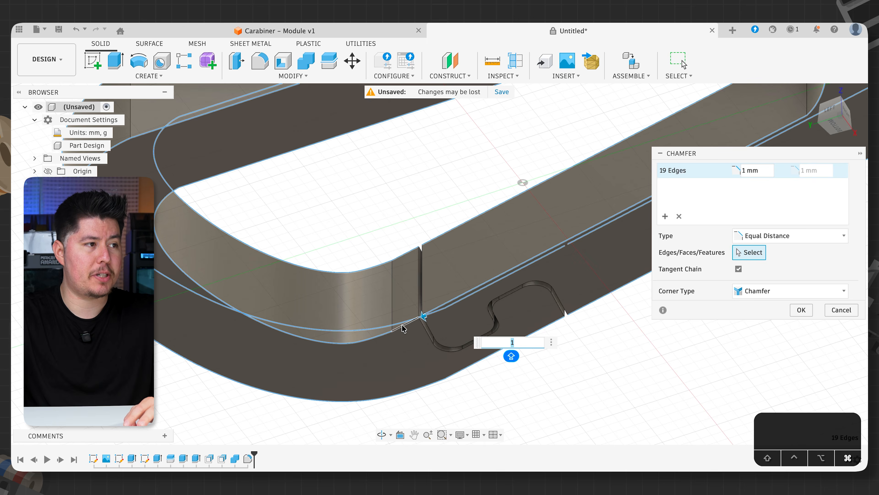
{"action": "left_click", "coordinate": [396, 339], "text": "super"}
{"action": "middle_click_drag", "start_coordinate": [396, 338], "coordinate": [345, 335], "text": "shift"}
{"action": "scroll", "coordinate": [344, 335], "scroll_direction": "down", "scroll_amount": 5}
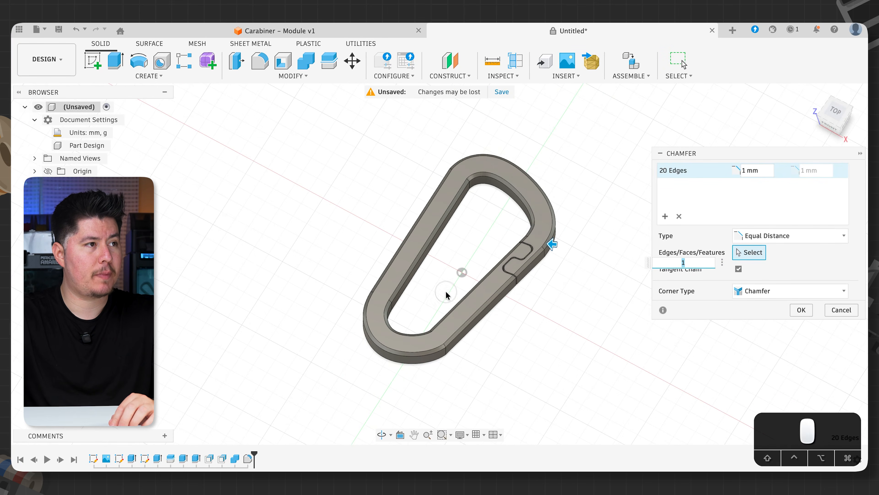
{"action": "scroll", "coordinate": [435, 276], "scroll_direction": "up", "scroll_amount": 2}
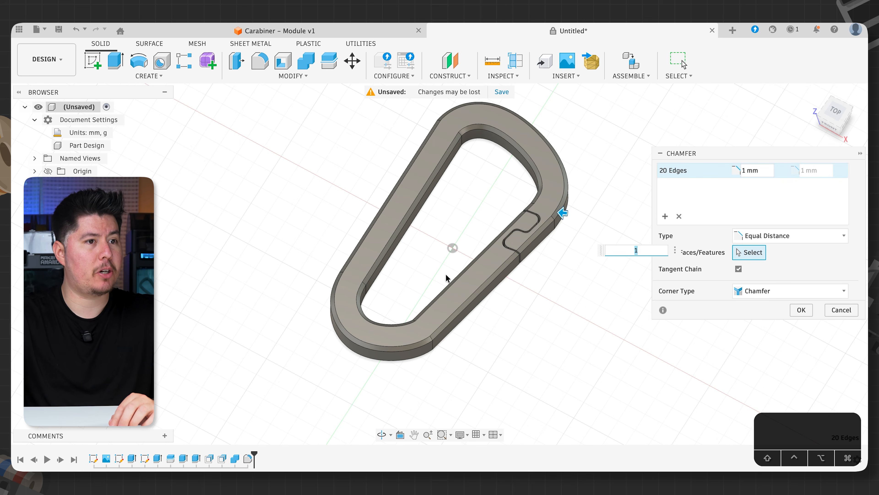
{"action": "left_click", "coordinate": [801, 309]}
Search the appearance library for red with downloadable materials turned off and apply Plastic - Matte (Red) to the carabiner body
{"action": "middle_click_drag", "start_coordinate": [655, 318], "coordinate": [576, 274], "text": "shift"}
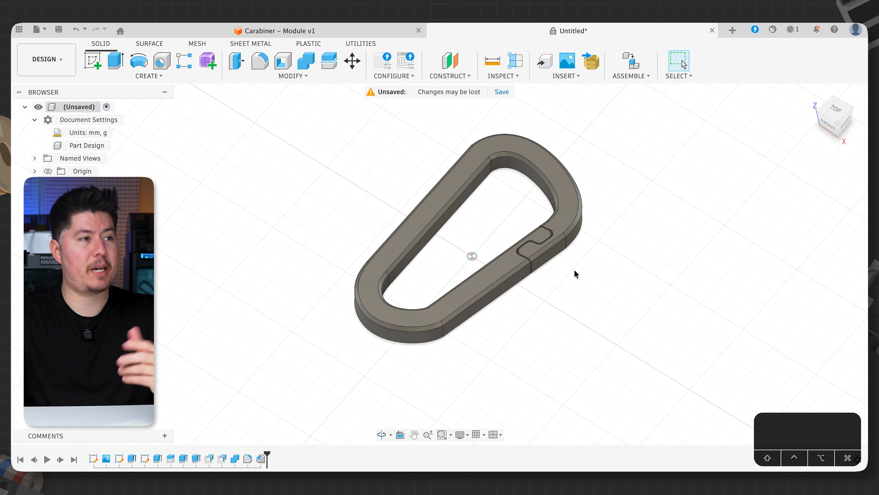
{"action": "middle_click_drag", "start_coordinate": [615, 261], "coordinate": [568, 266]}
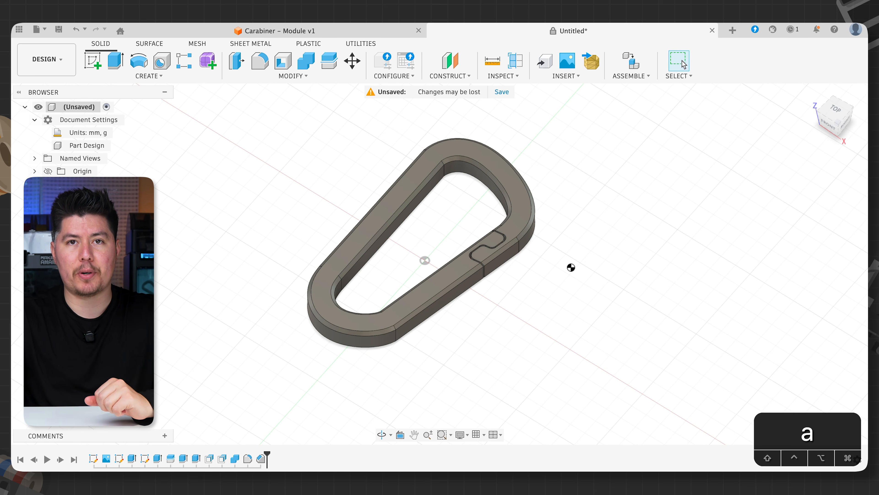
{"action": "key", "text": "a"}
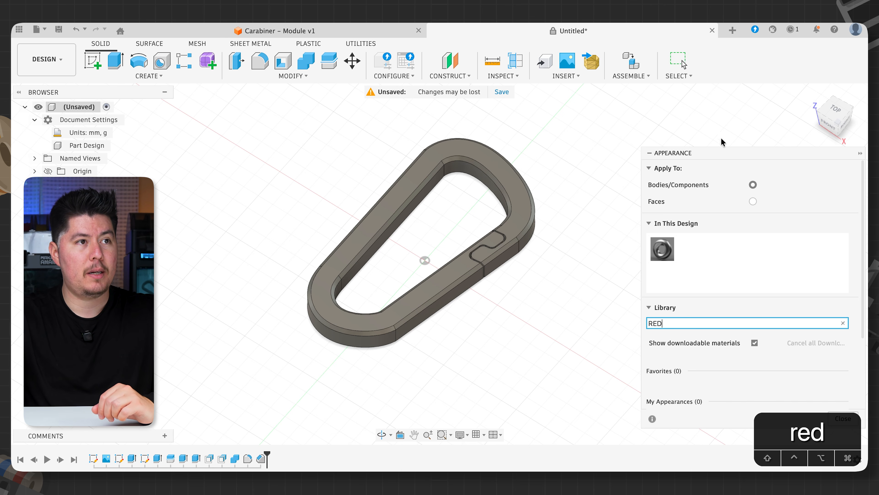
{"action": "left_click_drag", "start_coordinate": [722, 149], "coordinate": [687, 28]}
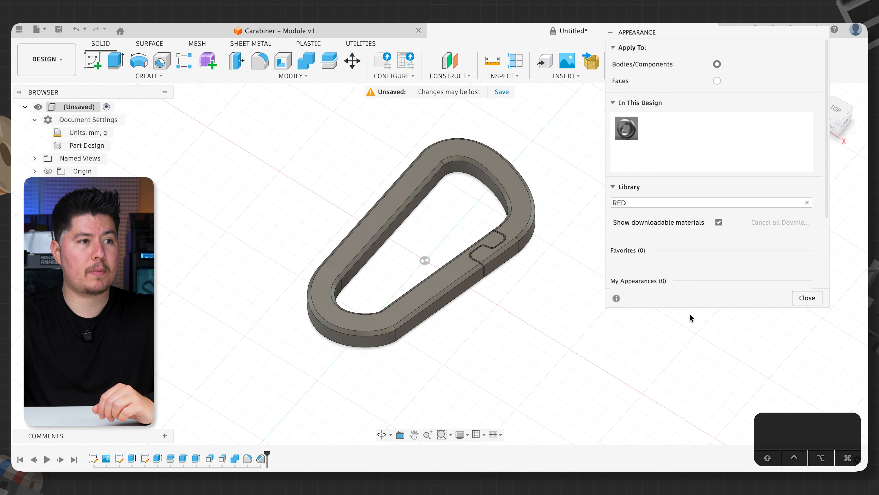
{"action": "left_click_drag", "start_coordinate": [687, 306], "coordinate": [690, 350]}
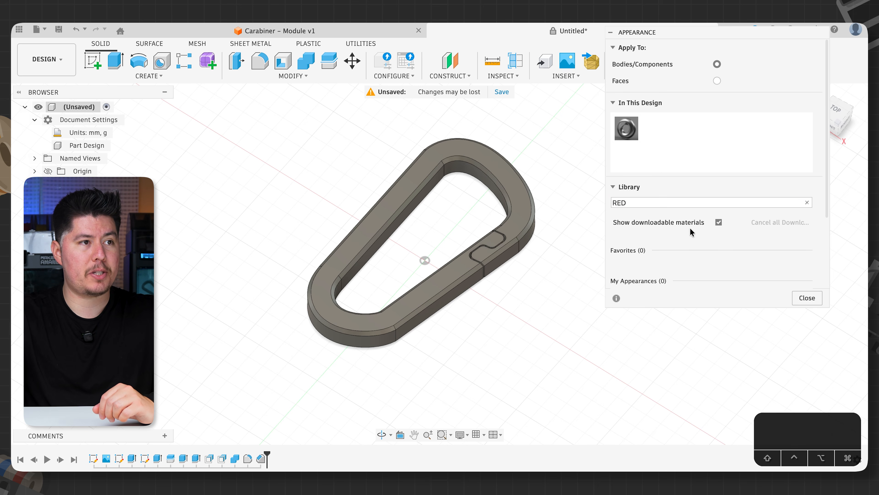
{"action": "left_click", "coordinate": [718, 222]}
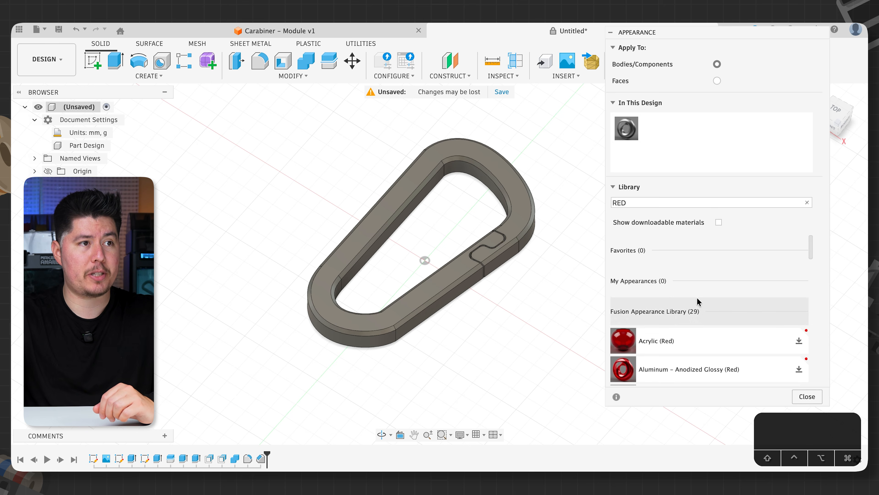
{"action": "scroll", "coordinate": [687, 331], "scroll_direction": "down", "scroll_amount": 15}
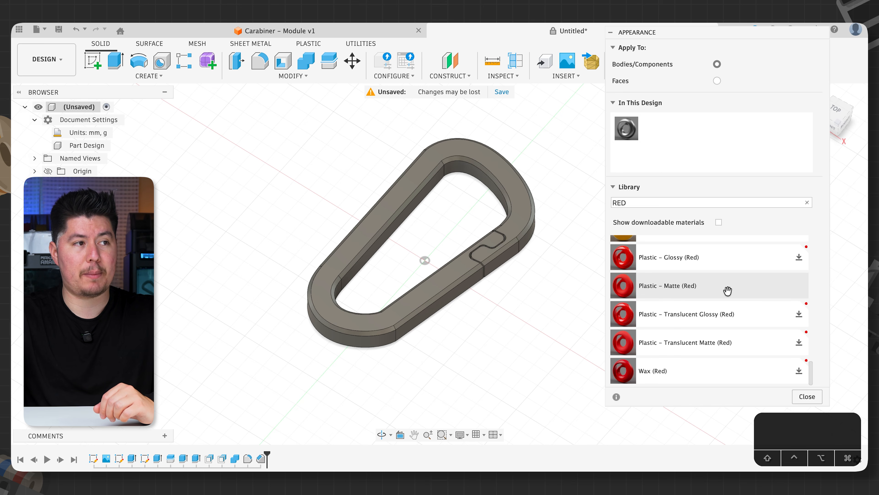
{"action": "left_click_drag", "start_coordinate": [584, 249], "coordinate": [521, 232]}
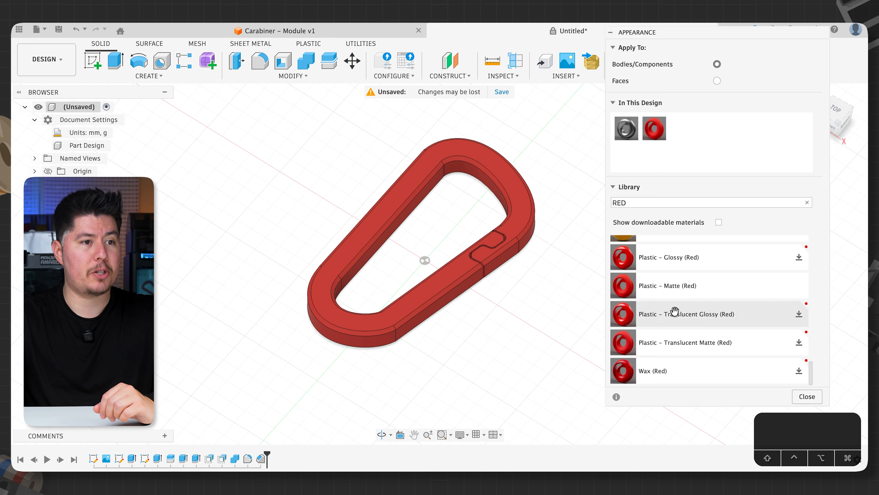
Finish the appearance assignment and save the design as Day 5 Carabiner in the Makeit3D.co location
{"action": "left_click", "coordinate": [806, 397]}
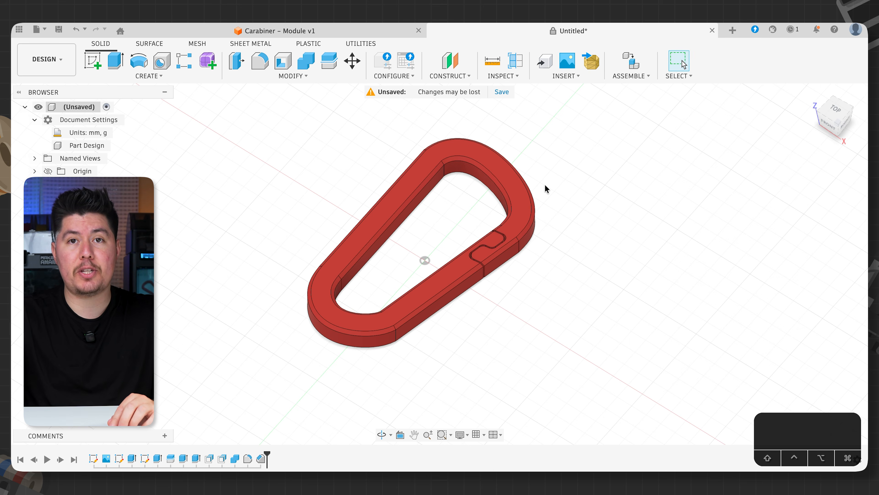
{"action": "left_click", "coordinate": [497, 91]}
{"action": "type", "text": "Day 5"}
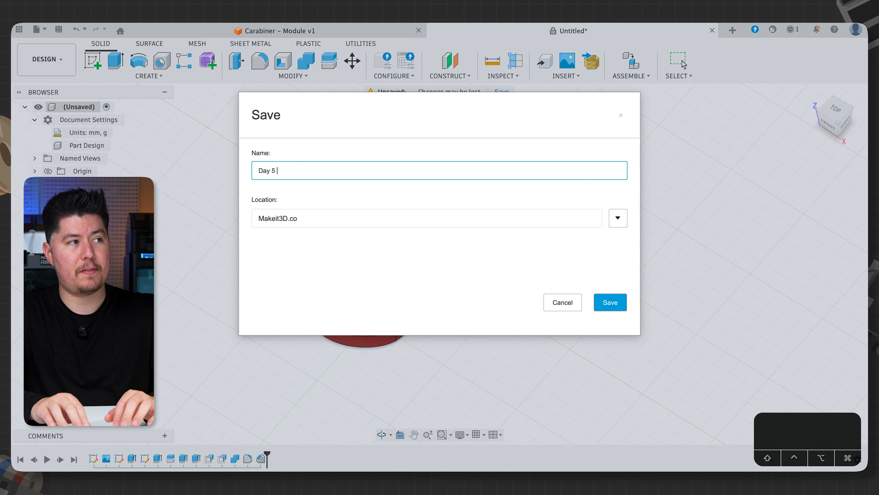
{"action": "type", "text": " Carabiner"}
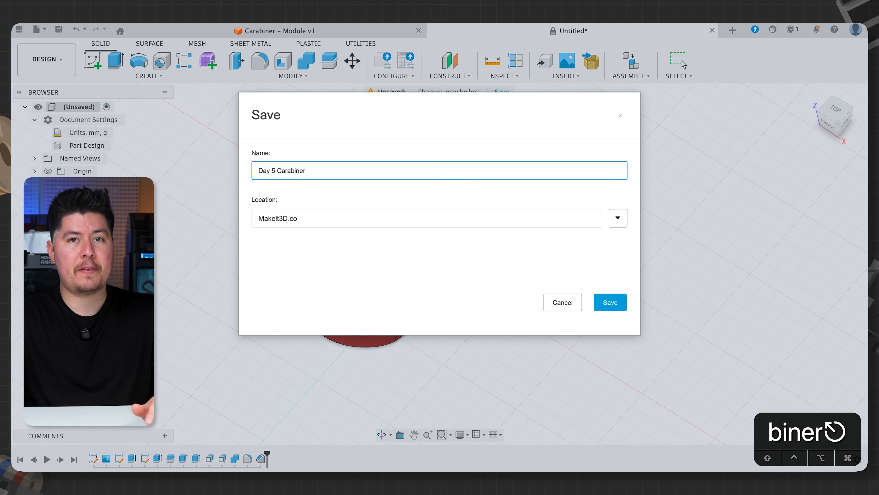
{"action": "left_click", "coordinate": [624, 303]}
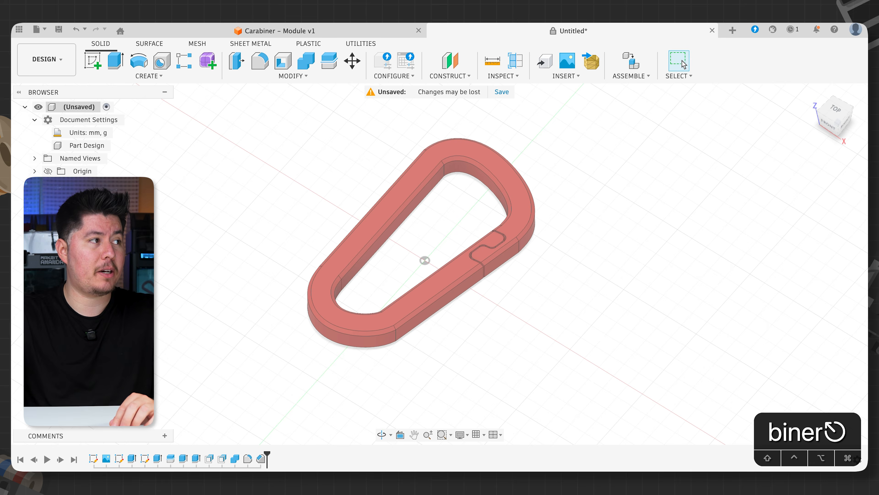
Export the carabiner body as an STL mesh to Bambu Studio and inspect it up close on the build plate
{"action": "right_click", "coordinate": [85, 197]}
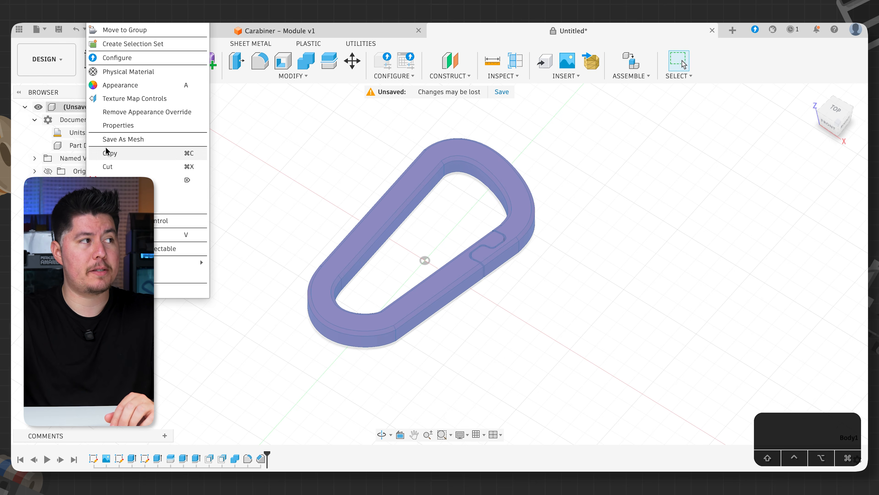
{"action": "left_click", "coordinate": [110, 139]}
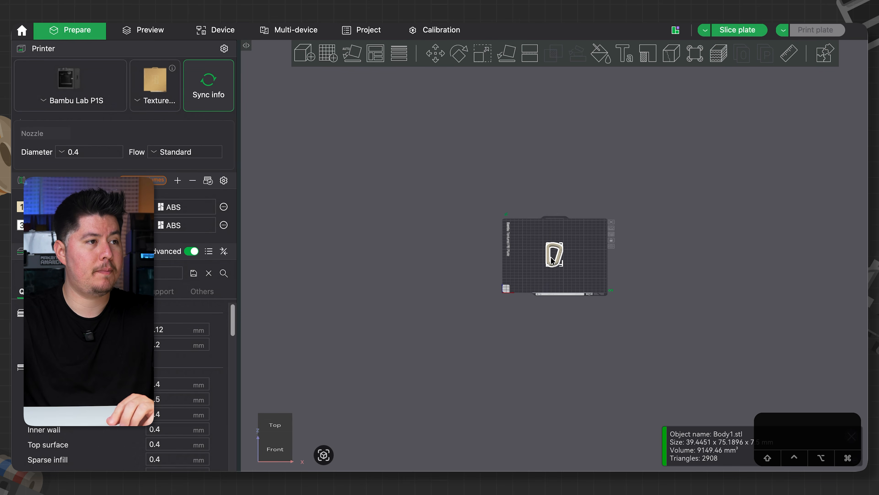
{"action": "scroll", "coordinate": [551, 258], "scroll_direction": "up", "scroll_amount": 10}
{"action": "left_click_drag", "start_coordinate": [597, 294], "coordinate": [575, 290]}
{"action": "scroll", "coordinate": [566, 267], "scroll_direction": "up", "scroll_amount": 5}
{"action": "scroll", "coordinate": [549, 292], "scroll_direction": "up", "scroll_amount": 3}
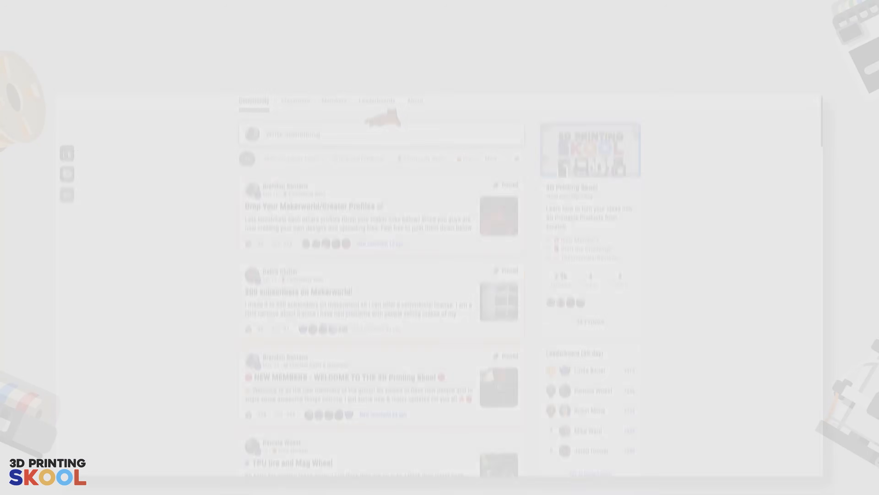
{"action": "scroll", "coordinate": [821, 71], "scroll_direction": "down", "scroll_amount": 1}
{"action": "scroll", "coordinate": [821, 71], "scroll_direction": "down", "scroll_amount": 3}
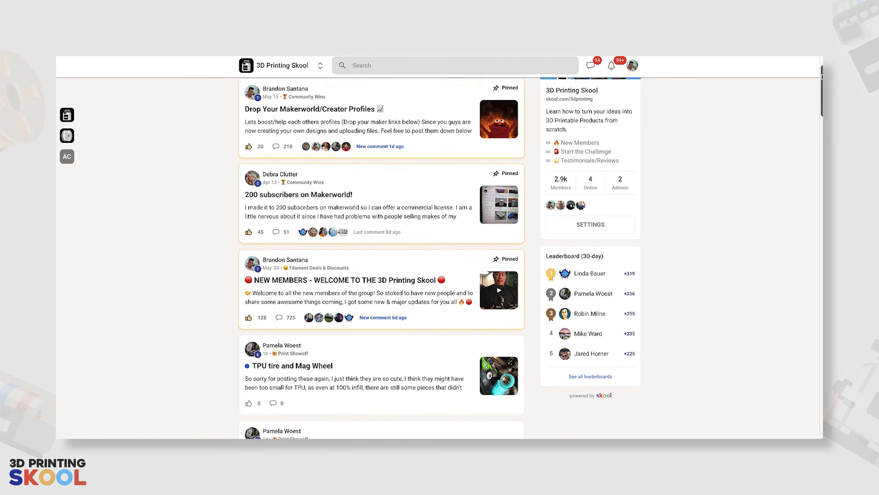
{"action": "scroll", "coordinate": [446, 263], "scroll_direction": "down", "scroll_amount": 3}
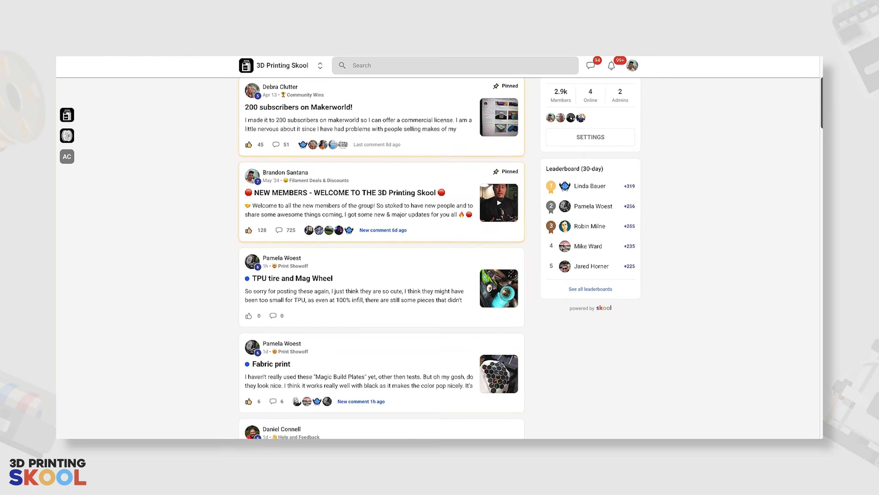